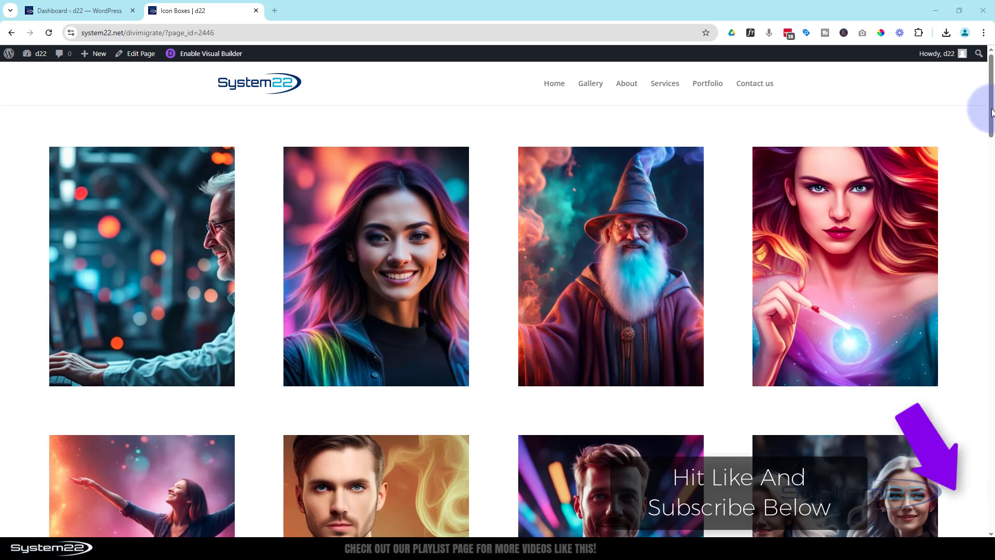
- Try the stacked side buttons on the finished page, jumping to Features, Projects, Services and About Us in turn
drag(990, 112, 968, 233)
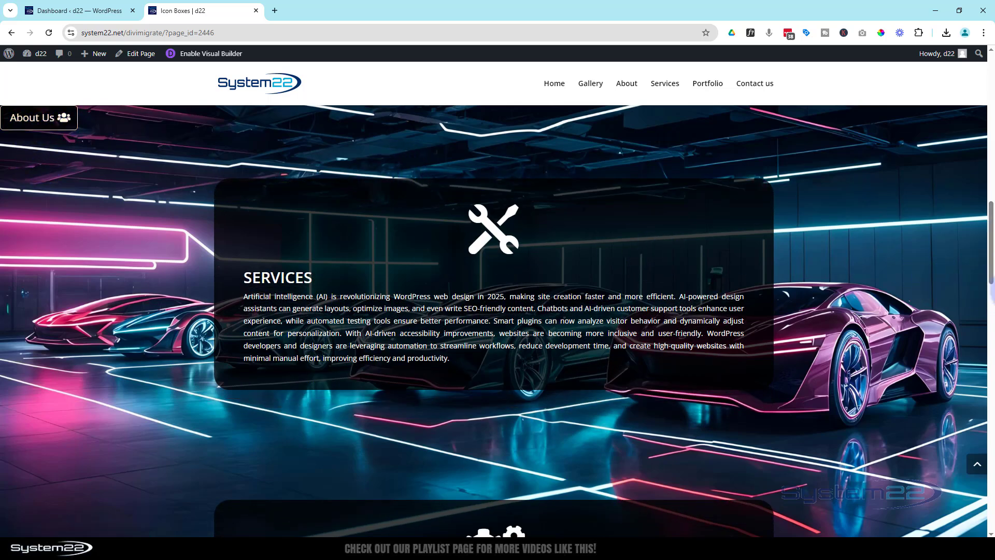
drag(991, 274, 992, 488)
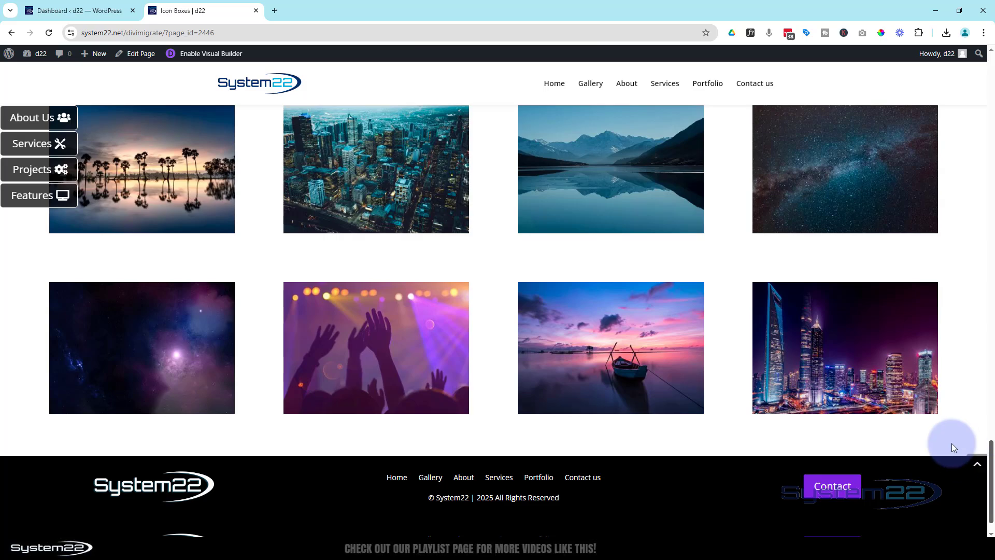
click(31, 202)
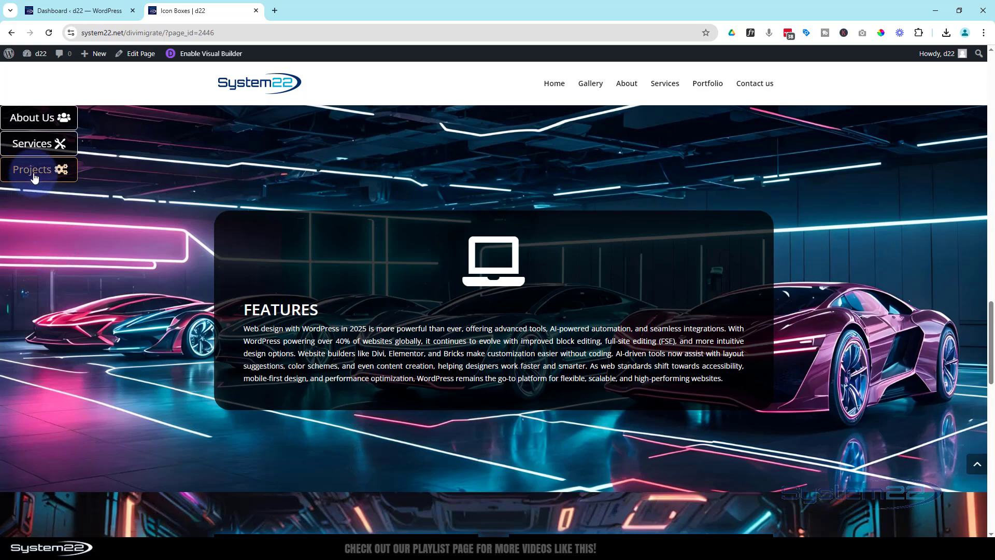
click(33, 174)
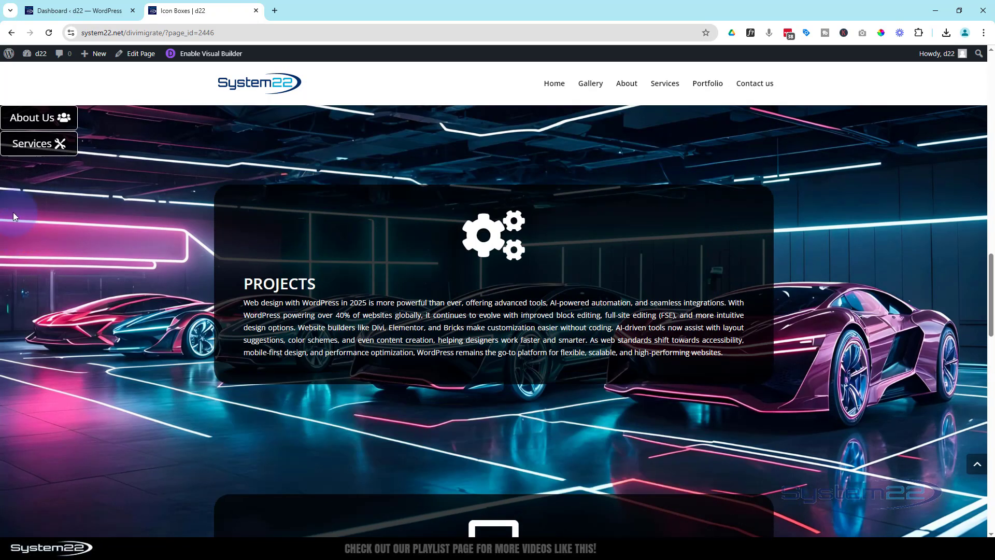
click(28, 144)
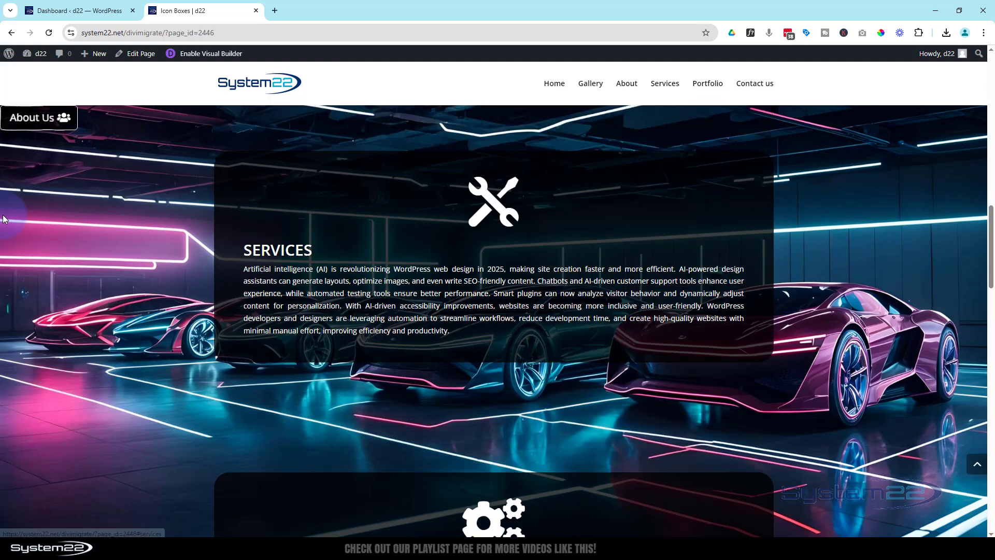
click(21, 125)
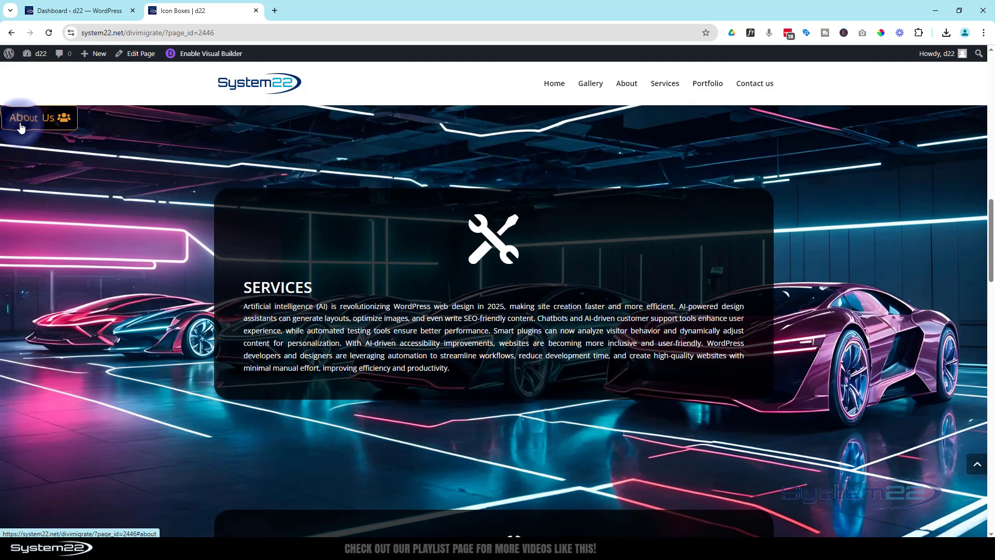
- Examine how the side buttons stack up as each section passes, and jump back to About Us
scroll(60, 232, up, 3)
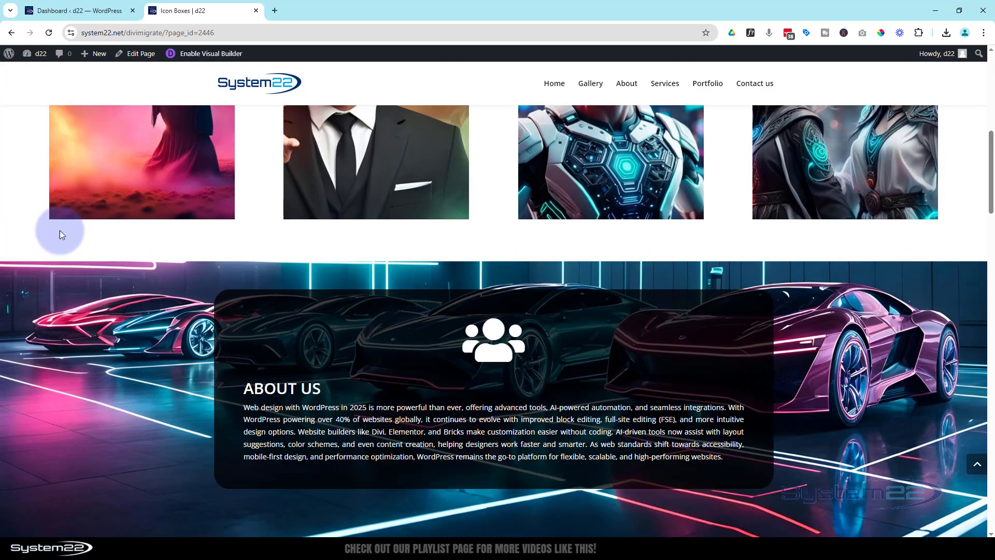
scroll(60, 230, down, 8)
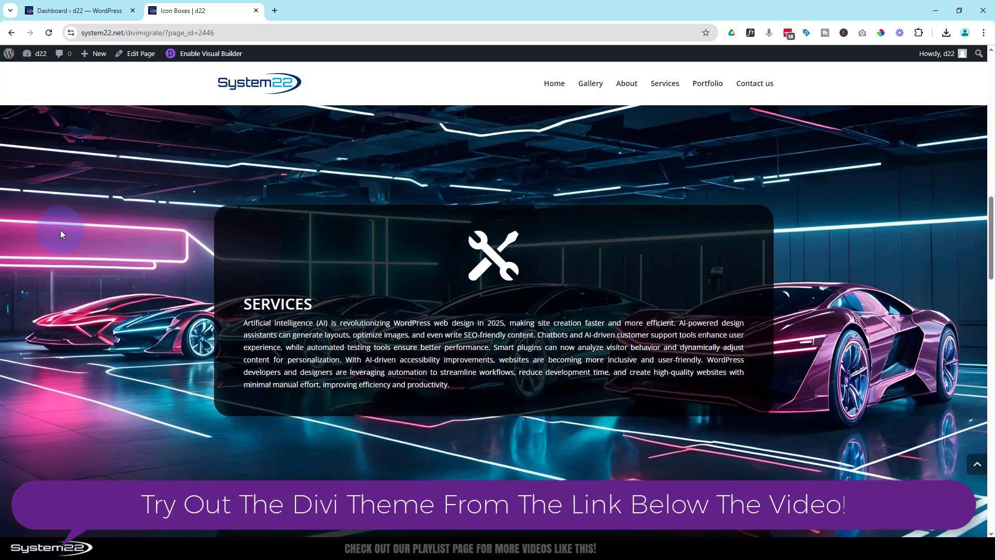
scroll(60, 229, down, 12)
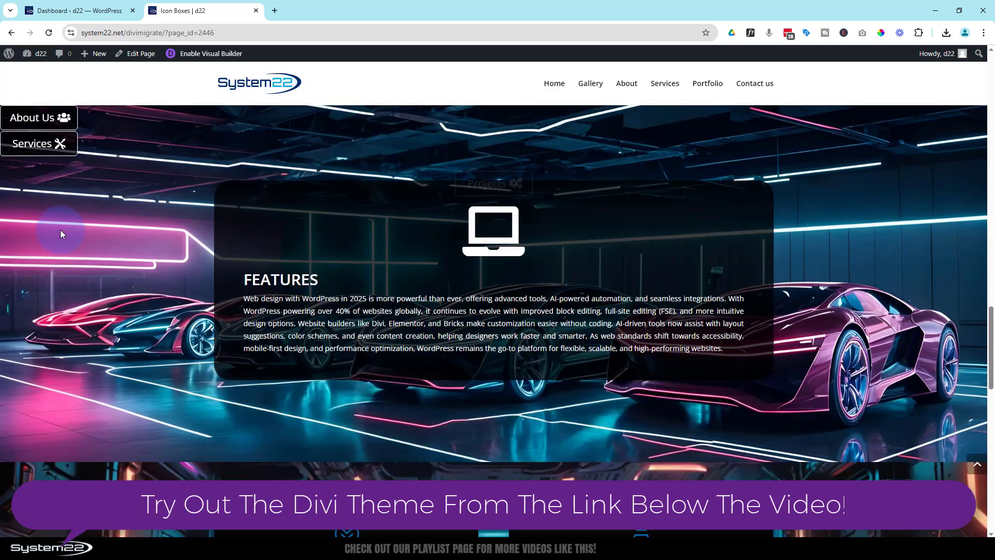
scroll(60, 230, down, 10)
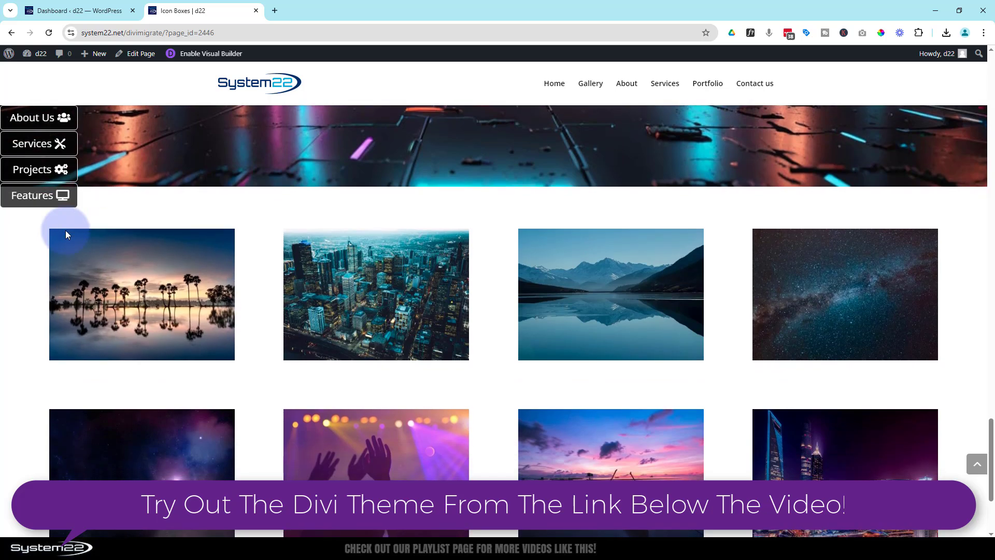
scroll(66, 233, down, 2)
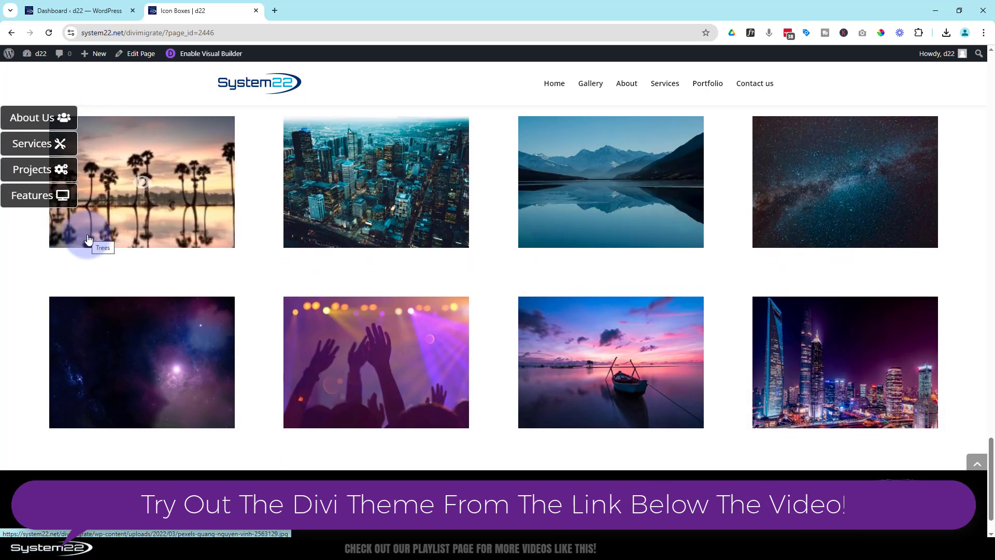
click(34, 119)
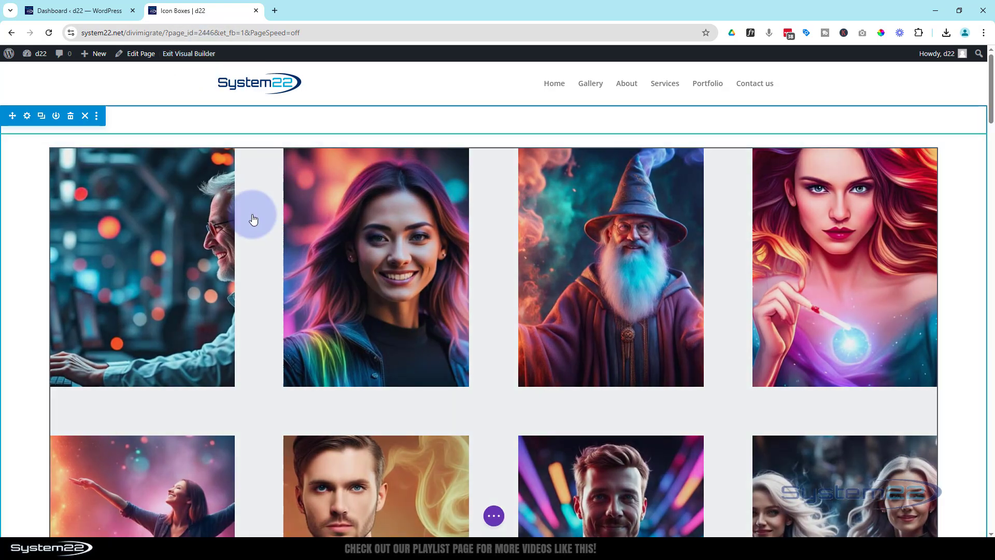
- In the Visual Builder, delete the About Us, Services, Projects and Features sections with the car background
scroll(255, 218, down, 7)
scroll(253, 220, down, 3)
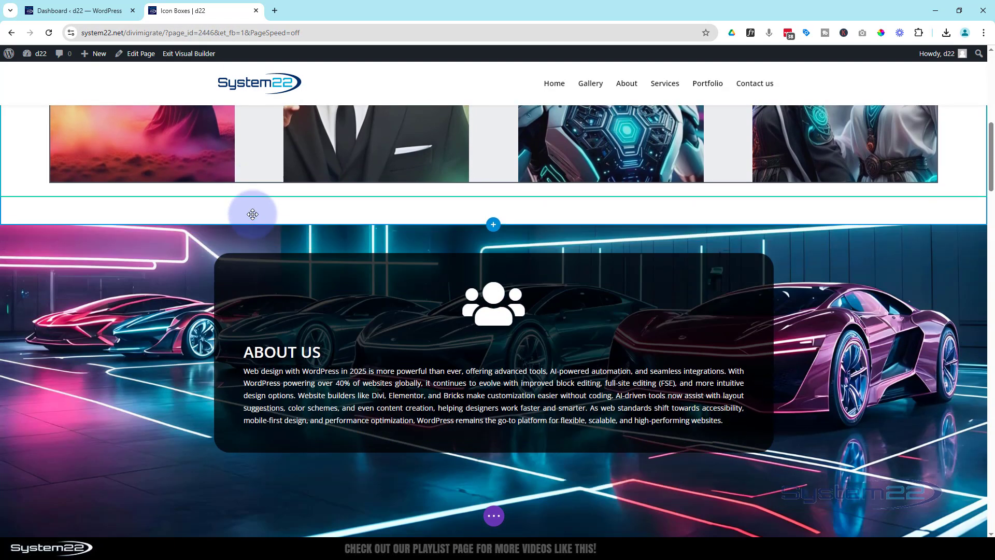
mouse_move(55, 210)
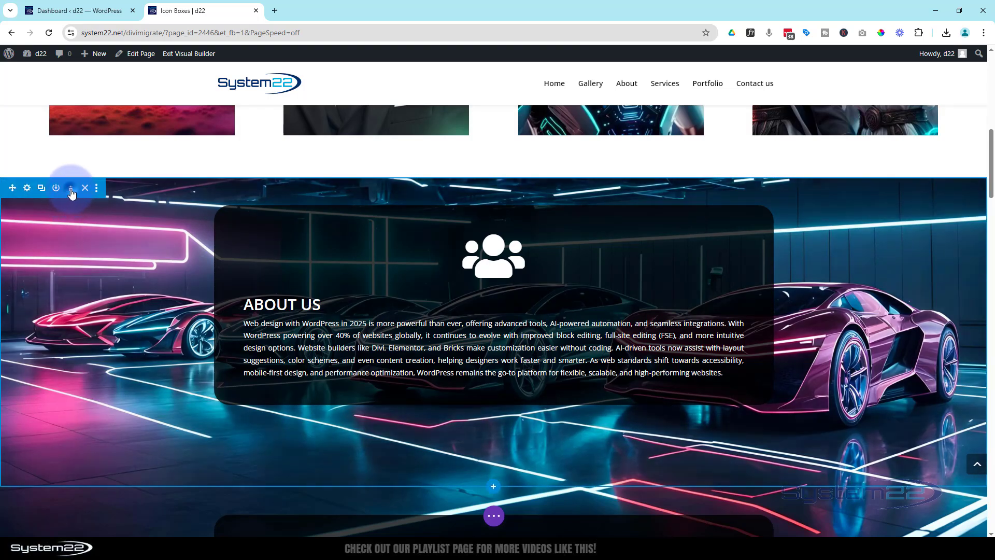
click(71, 190)
click(71, 189)
scroll(82, 223, up, 5)
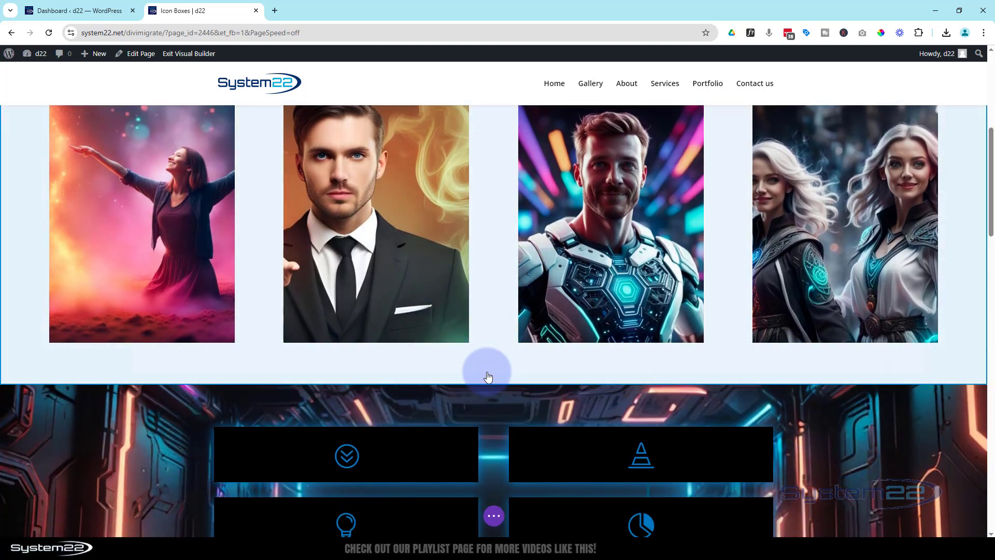
- Insert a regular section with a single-column row between the portrait gallery and the icon grid section
click(487, 366)
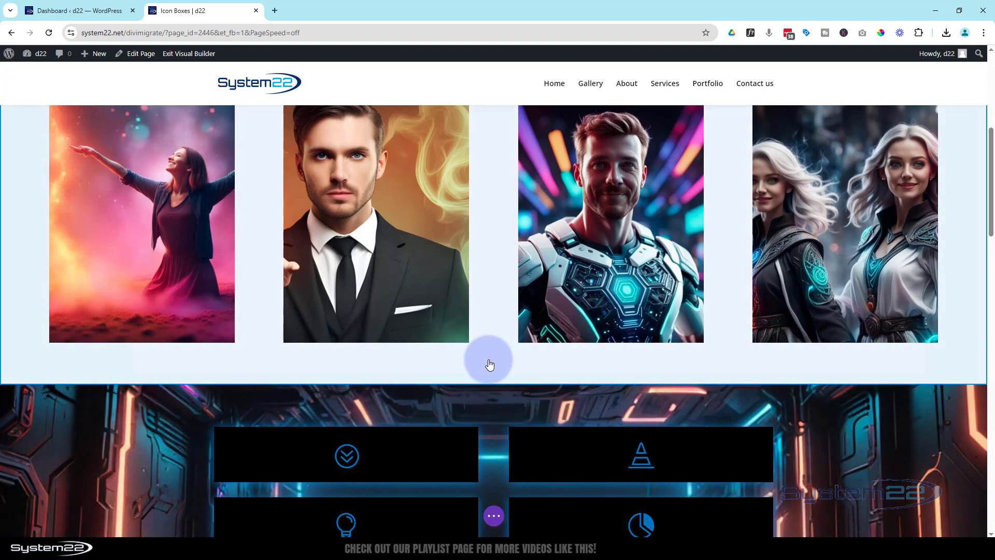
click(991, 223)
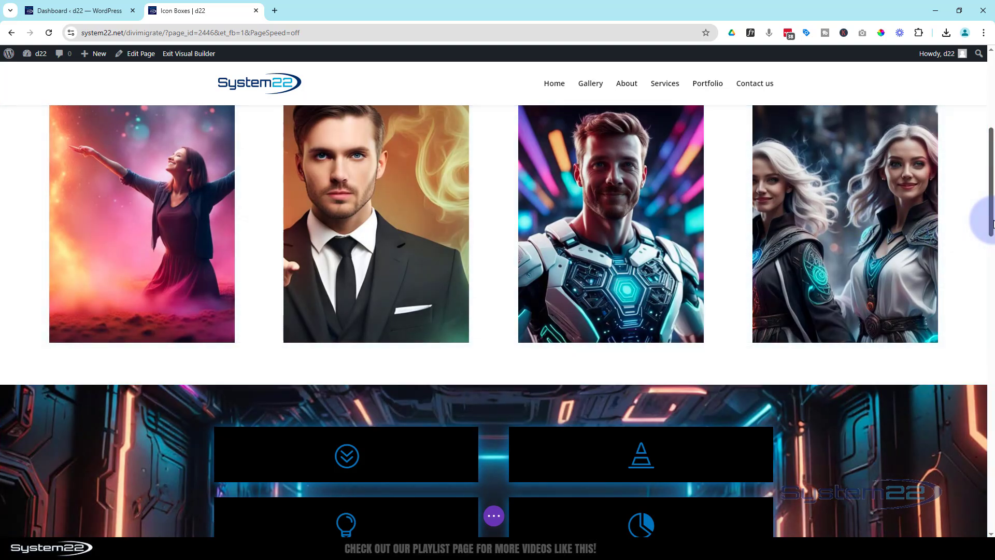
drag(991, 242, 991, 275)
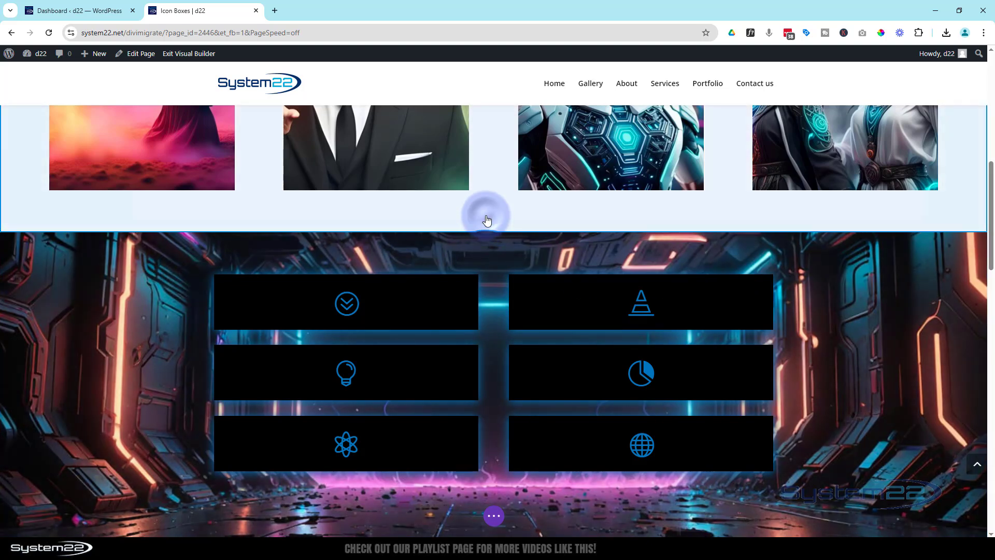
click(495, 235)
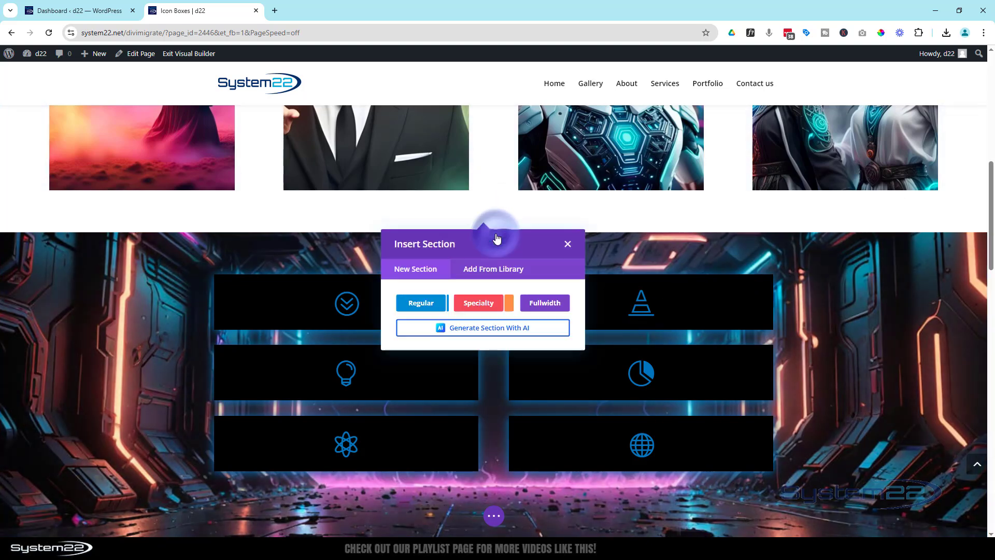
click(421, 306)
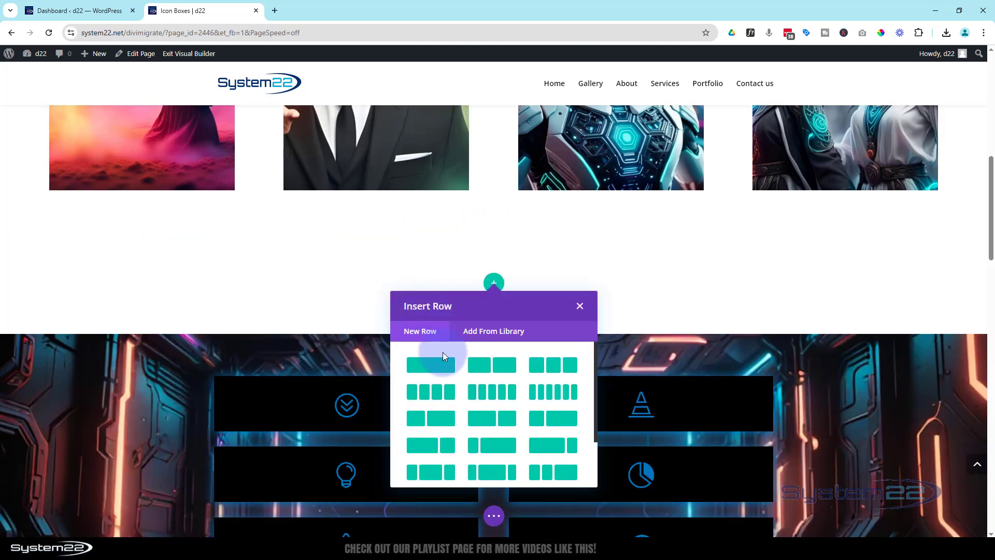
click(437, 366)
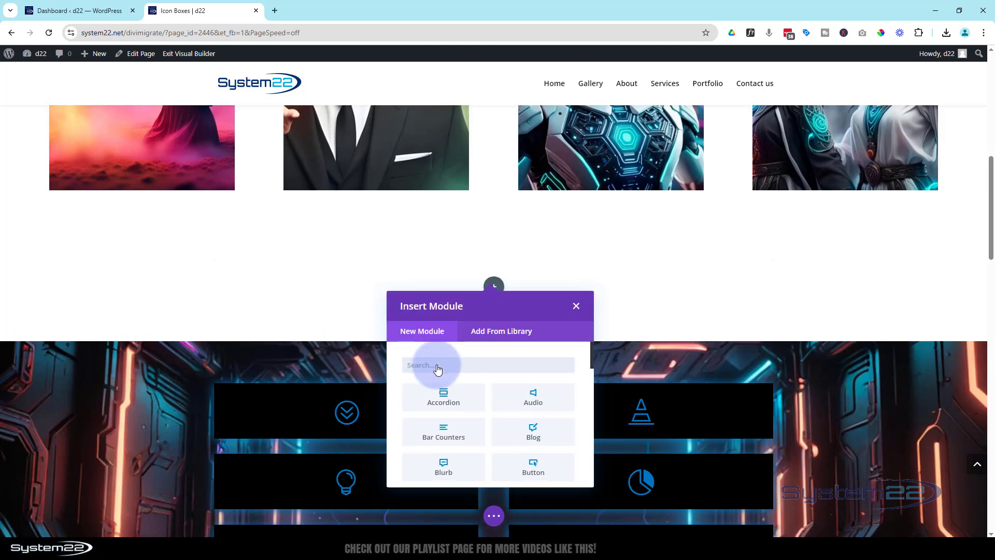
- Add a Blurb module to the new row and title it "About Us"
scroll(496, 356, down, 3)
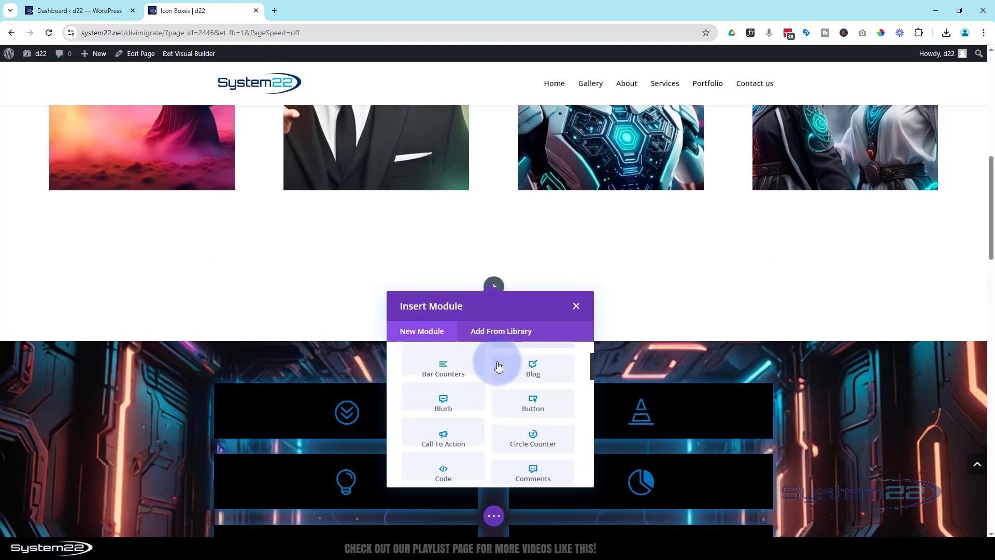
scroll(498, 366, up, 2)
click(452, 372)
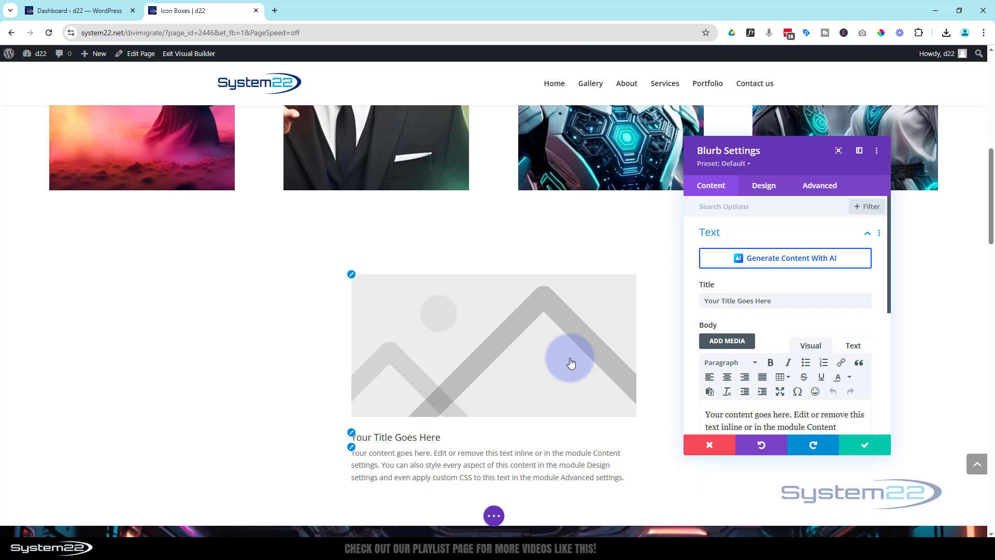
drag(773, 300, 717, 299)
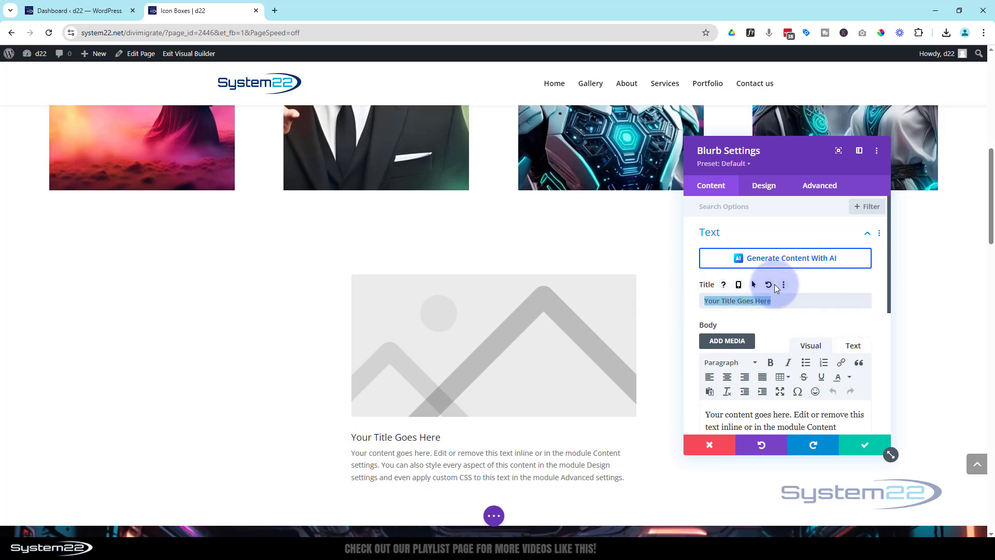
text(About )
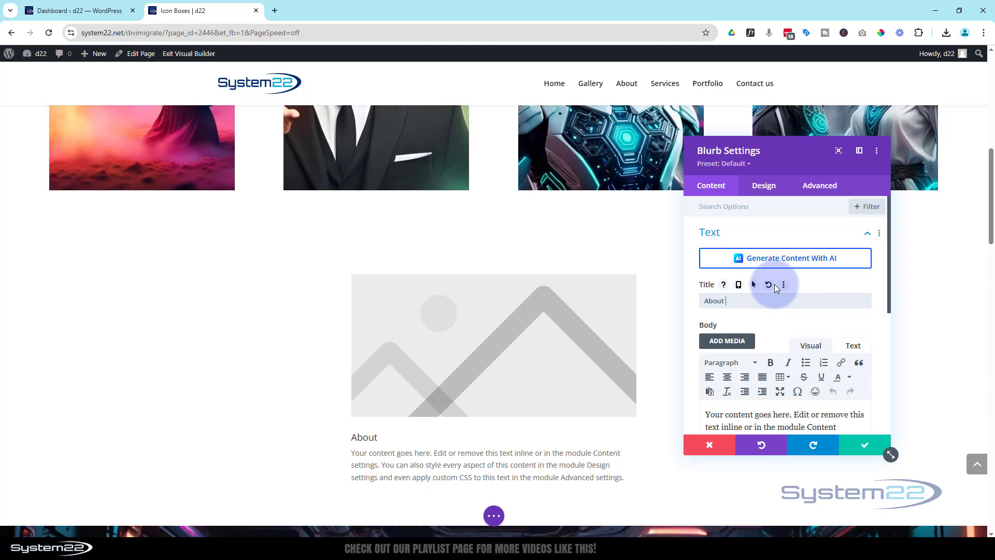
text(Us)
- Replace the blurb's placeholder body text with the copied paragraph about web design with WordPress in 2025
scroll(772, 311, down, 2)
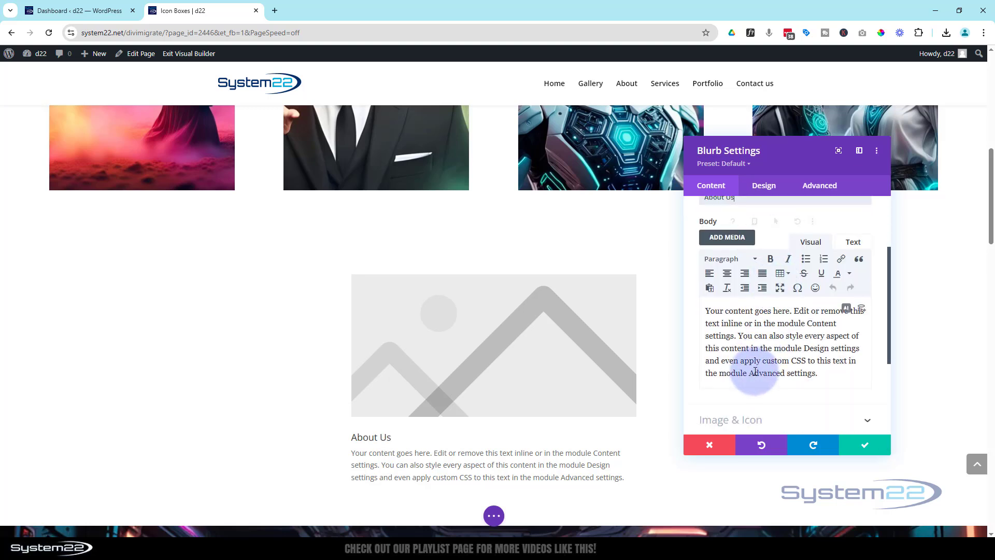
click(755, 371)
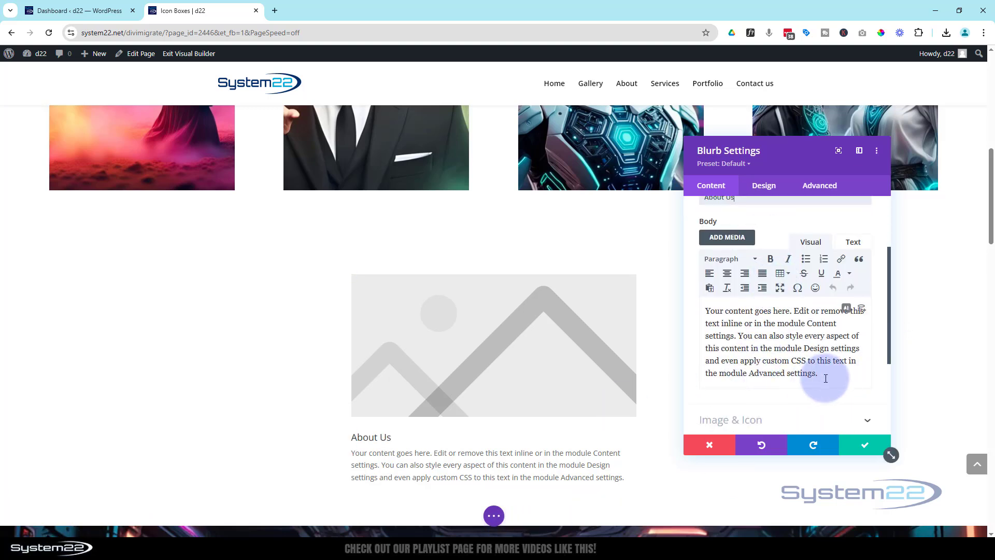
drag(817, 373, 699, 307)
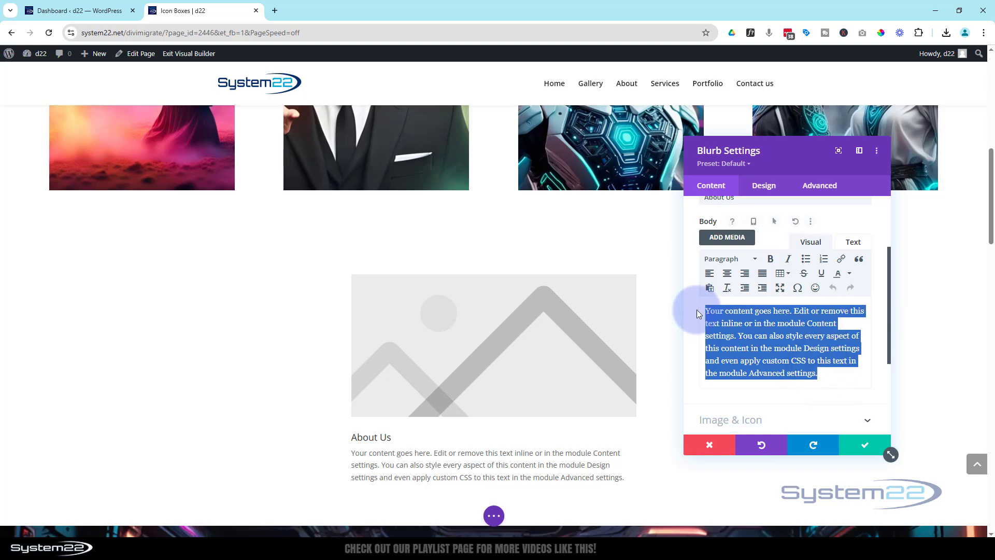
key(ctrl+v)
- Make the blurb use an icon instead of an image, and choose the three-person group icon by searching "peo"
scroll(656, 325, down, 2)
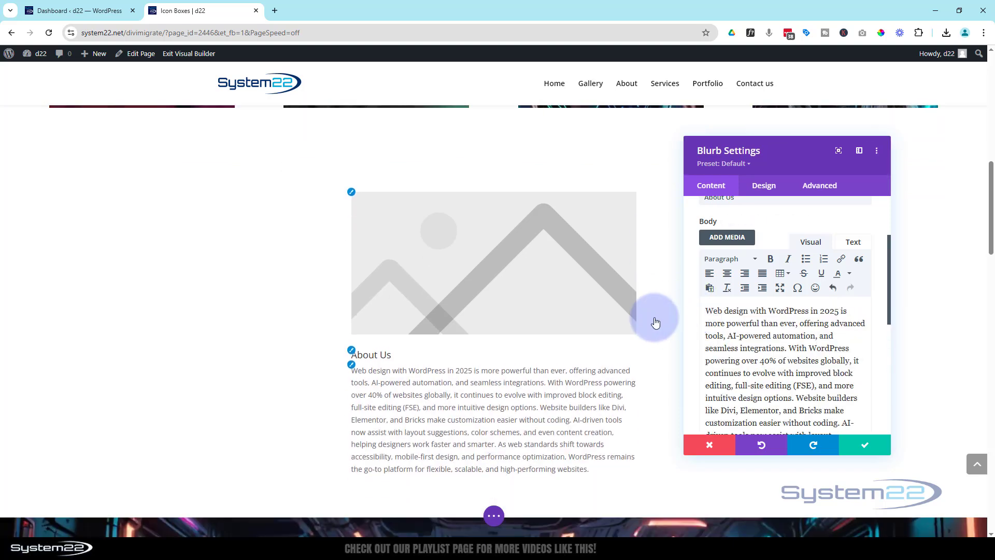
scroll(694, 233, down, 5)
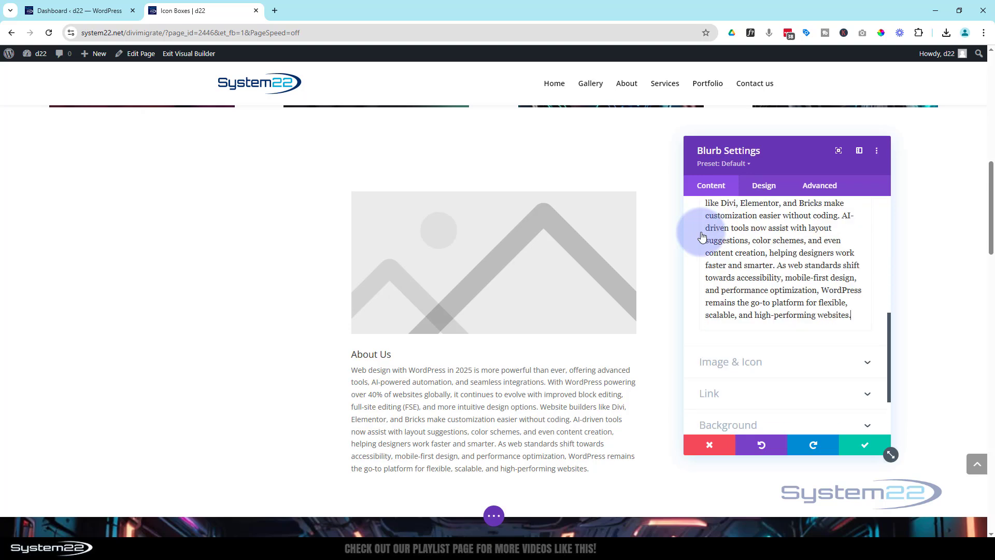
click(755, 285)
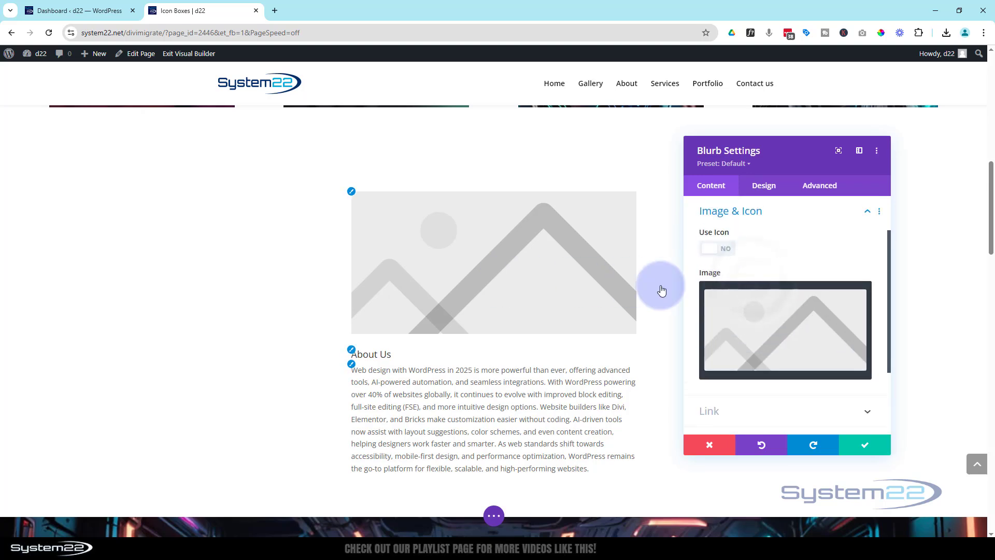
click(722, 252)
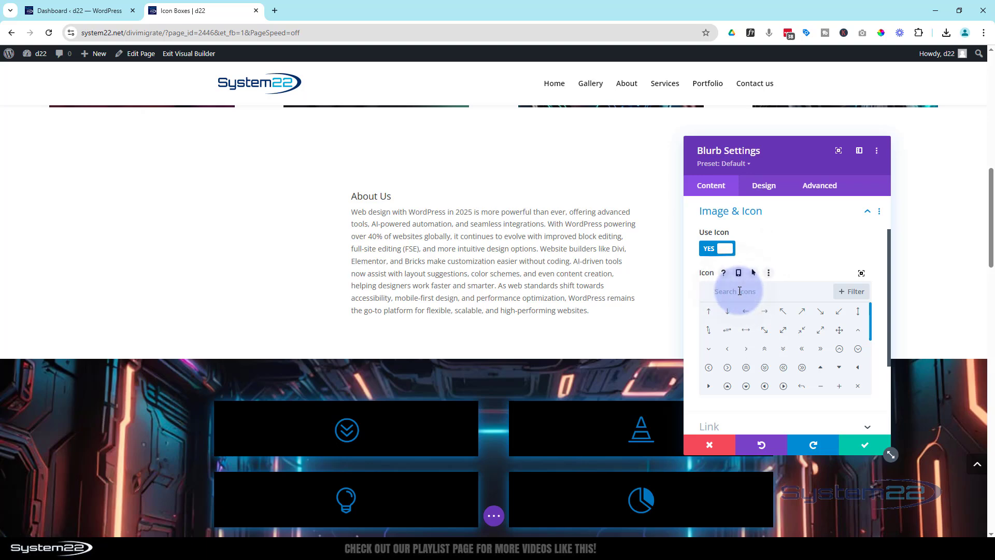
click(740, 291)
text(peo)
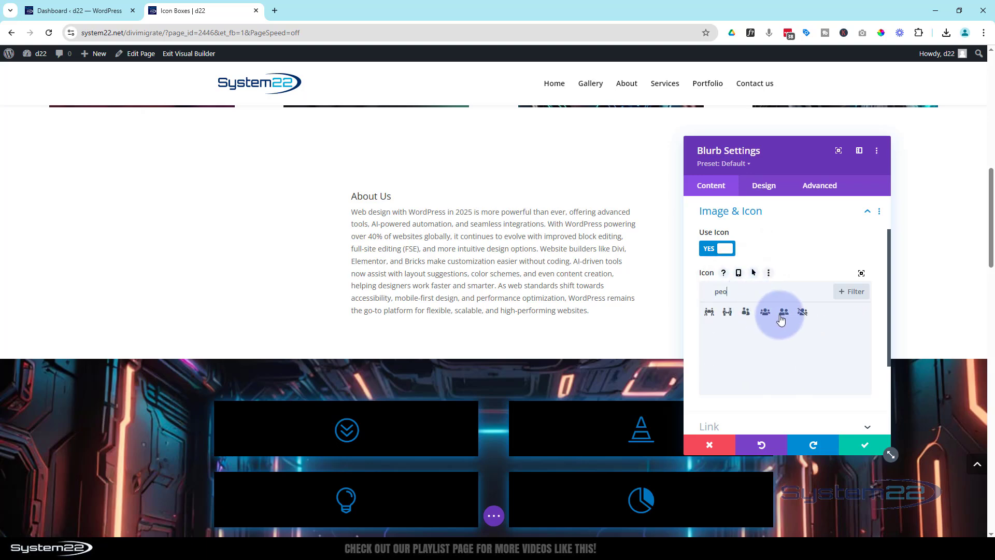
click(766, 312)
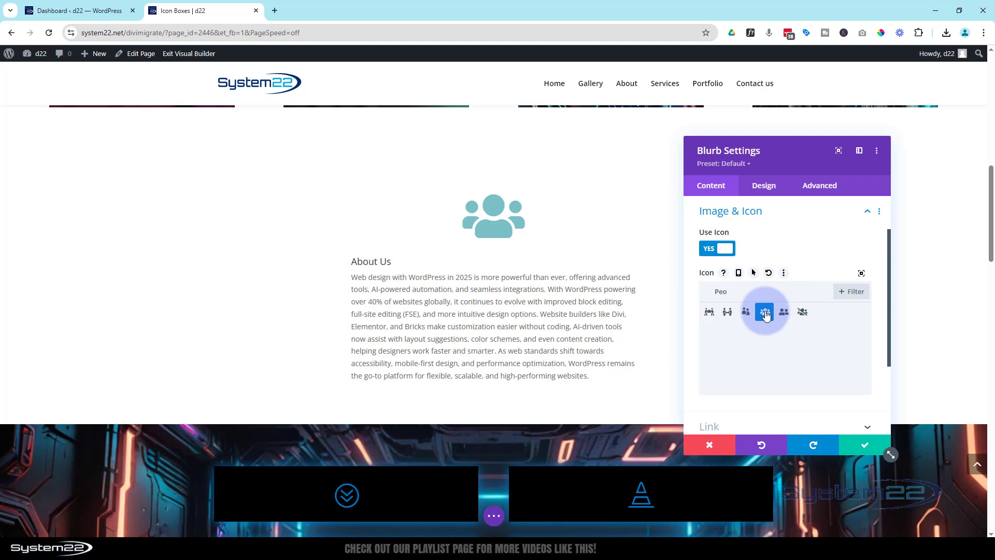
- Set the About Us blurb's icon color to white (#ffffff)
click(768, 189)
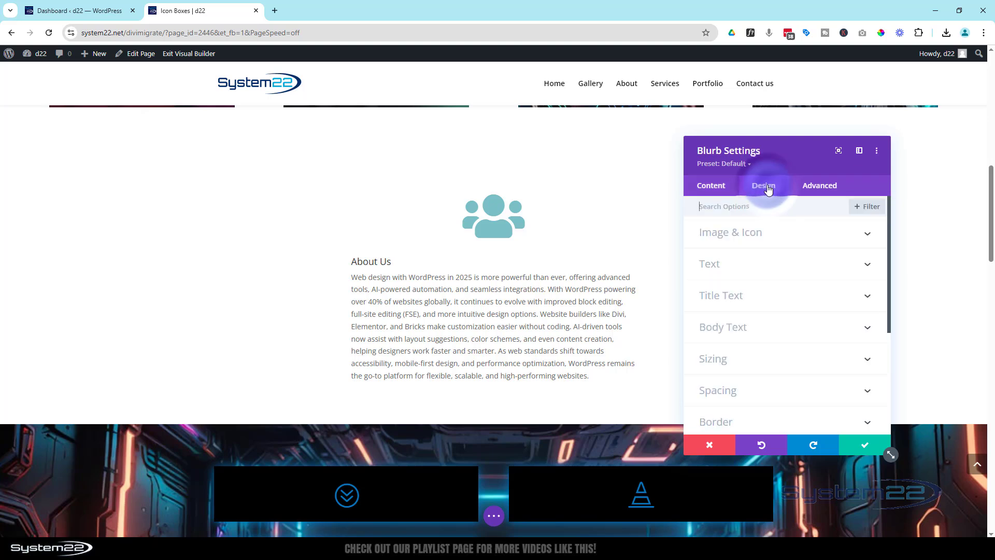
click(775, 234)
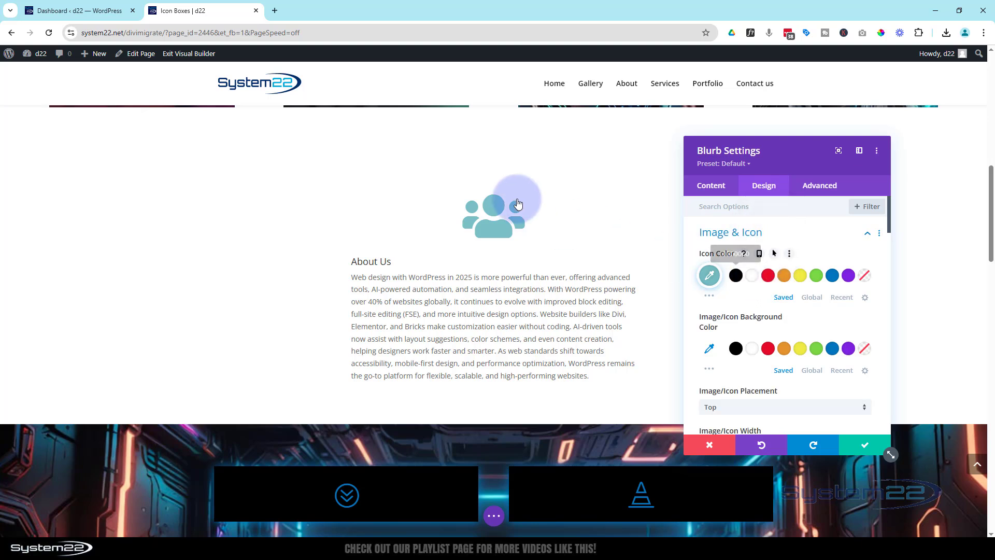
click(752, 276)
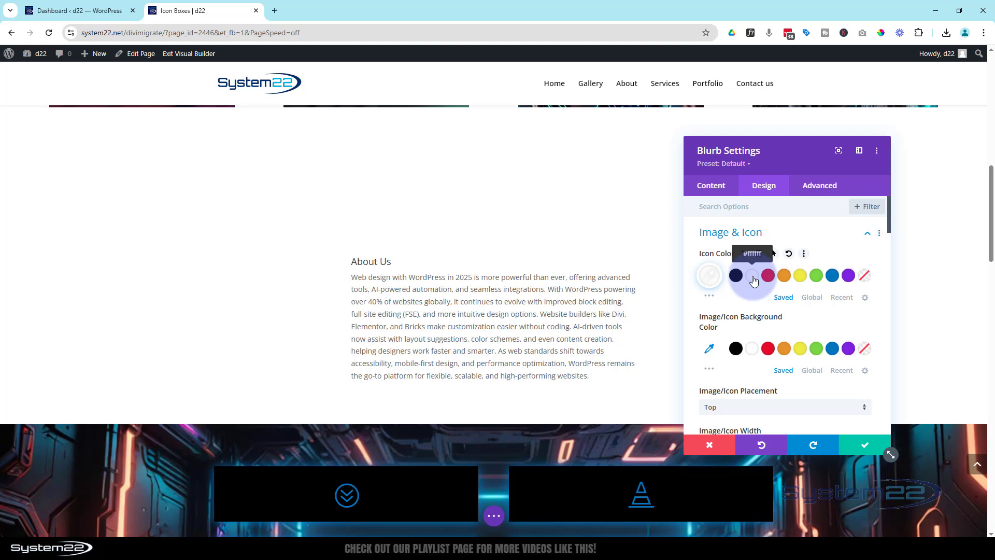
- Justify the blurb's text, set its text color to Light, and save the module settings
scroll(754, 275, down, 4)
scroll(754, 275, down, 12)
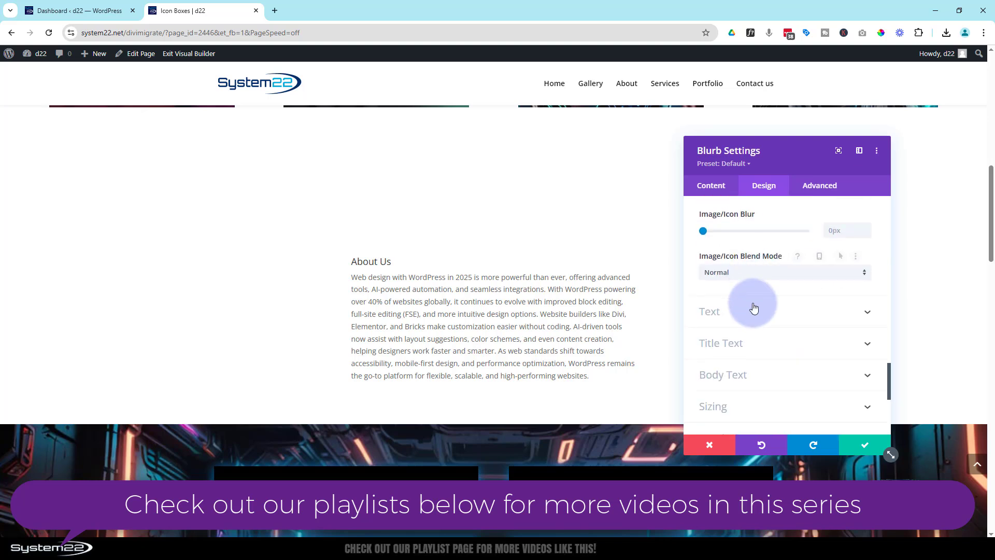
click(754, 310)
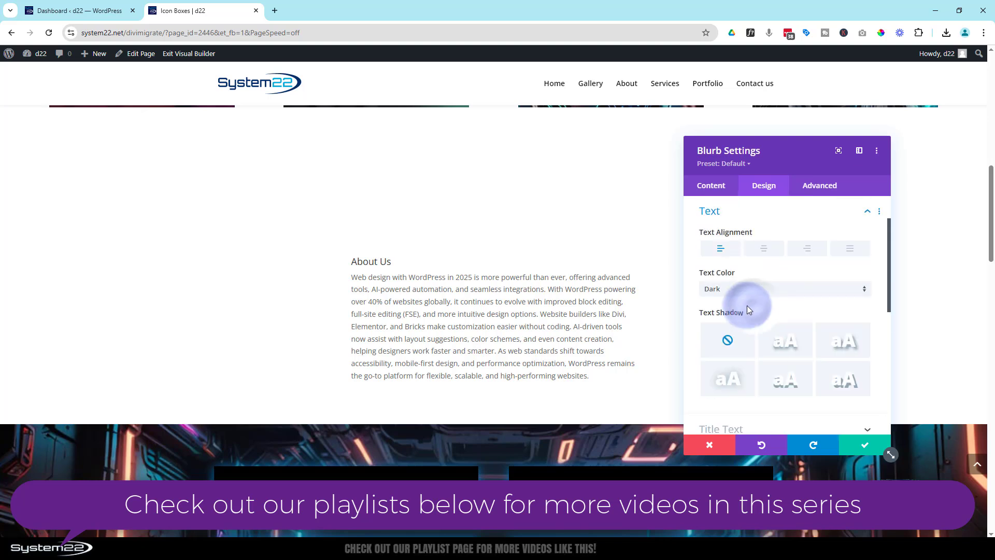
click(765, 249)
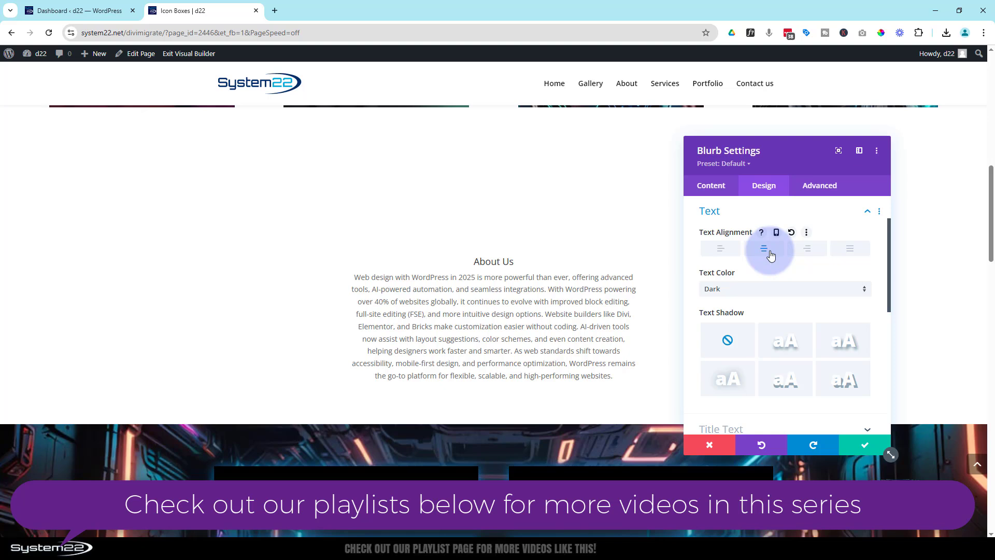
click(851, 252)
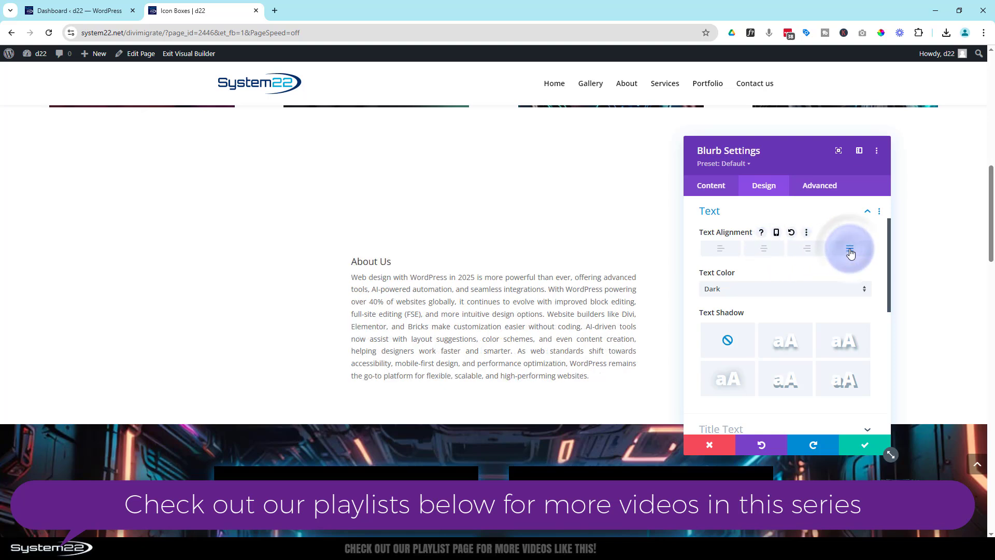
click(770, 295)
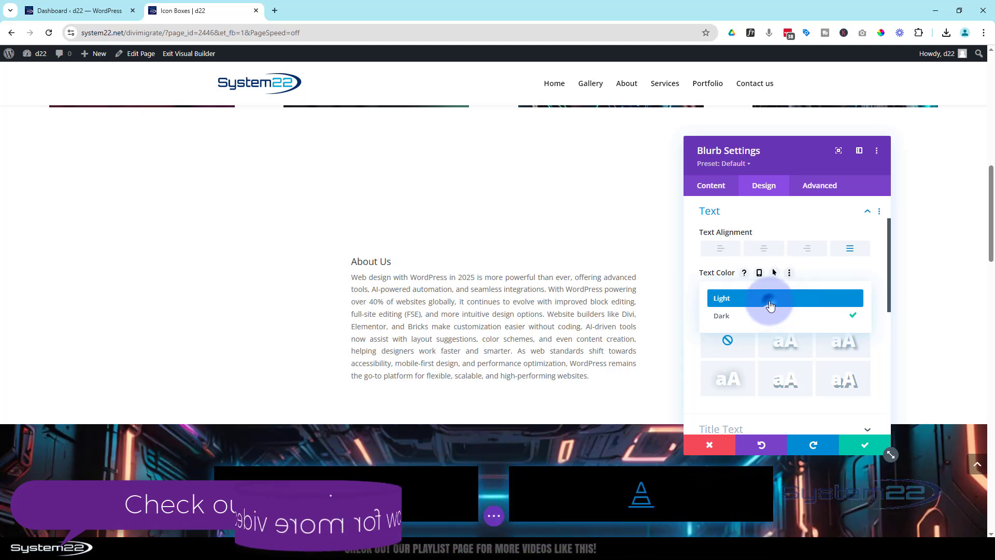
click(770, 305)
click(857, 449)
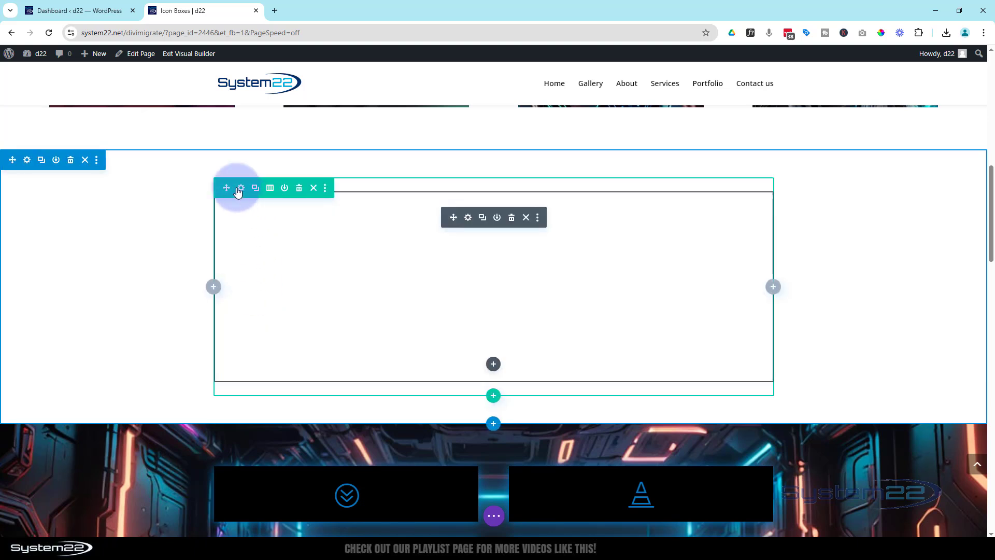
- Give the About Us row a semi-transparent black background color of rgba(0,0,0,0.77)
click(241, 188)
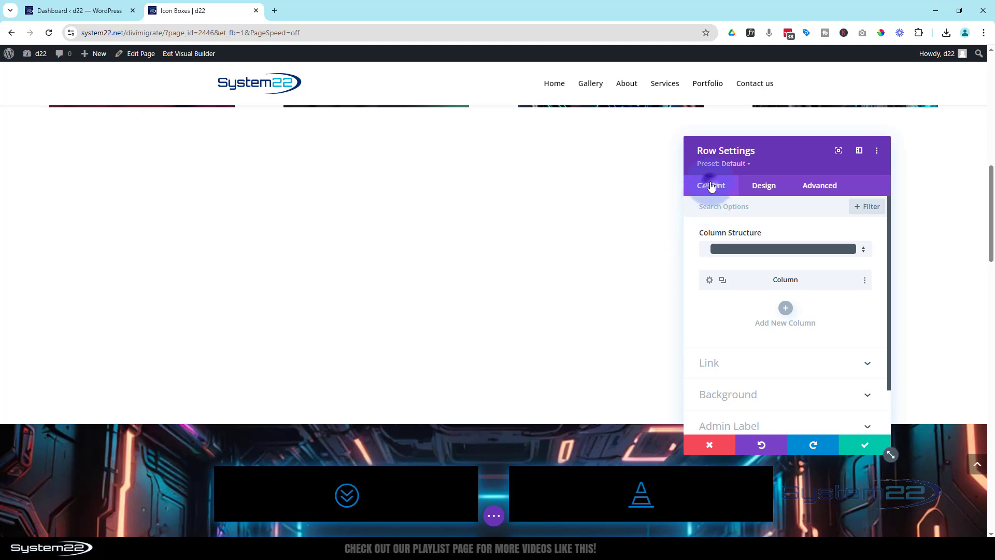
click(757, 395)
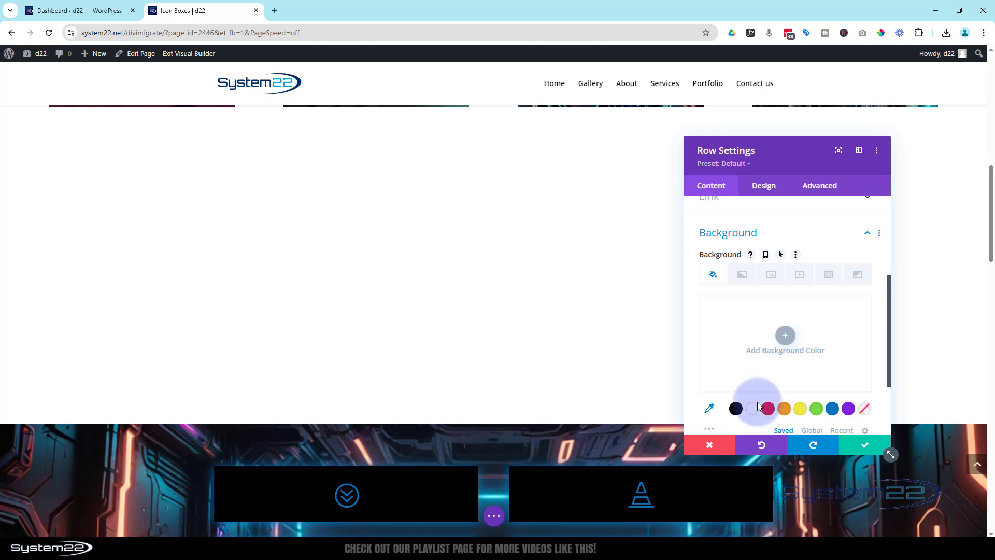
click(736, 409)
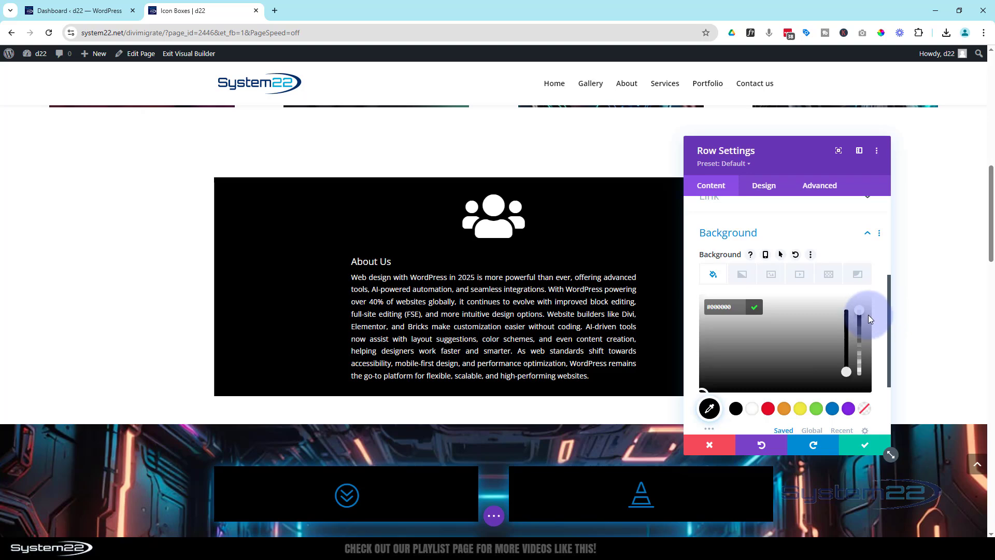
drag(862, 311, 864, 334)
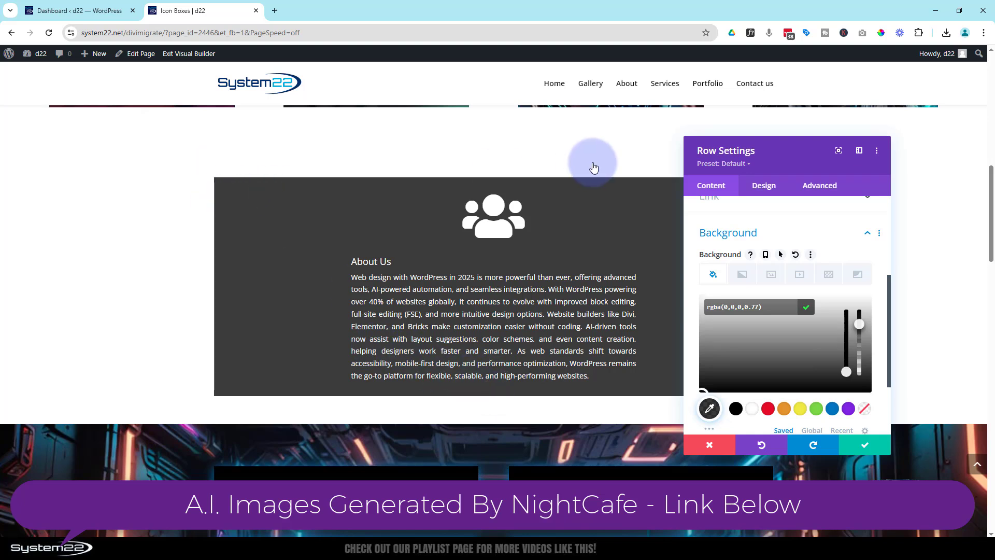
click(775, 233)
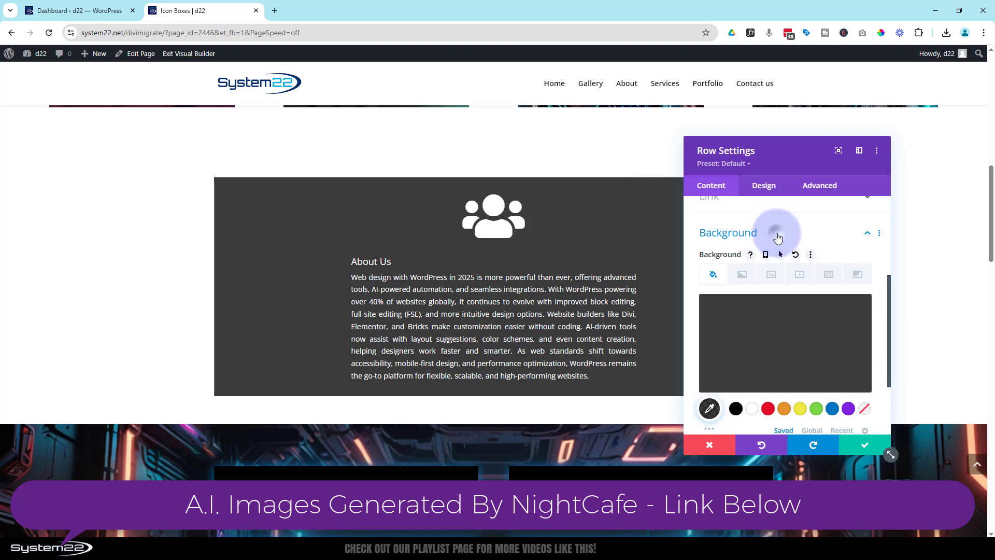
- Set the row's bottom padding to 50px and round all four of its corners
click(768, 190)
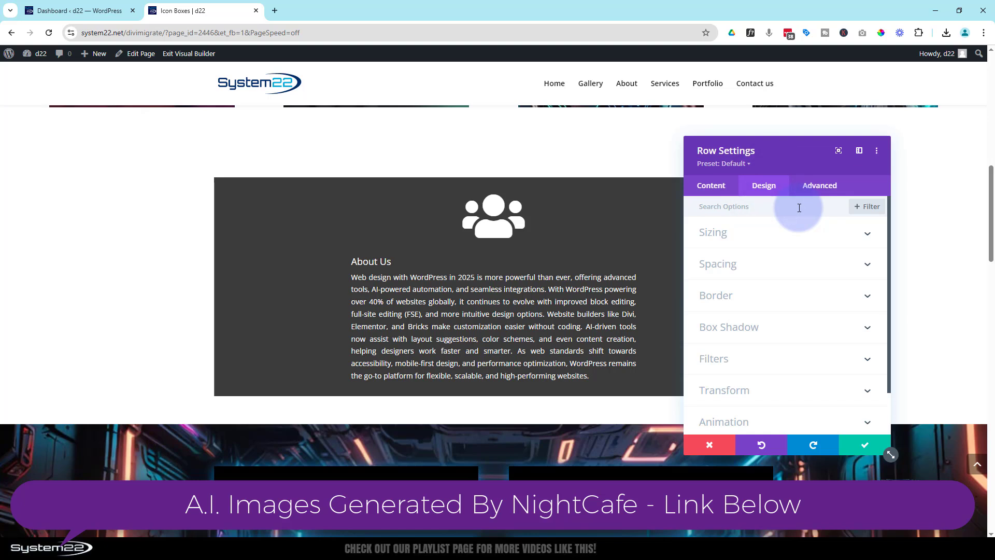
click(807, 275)
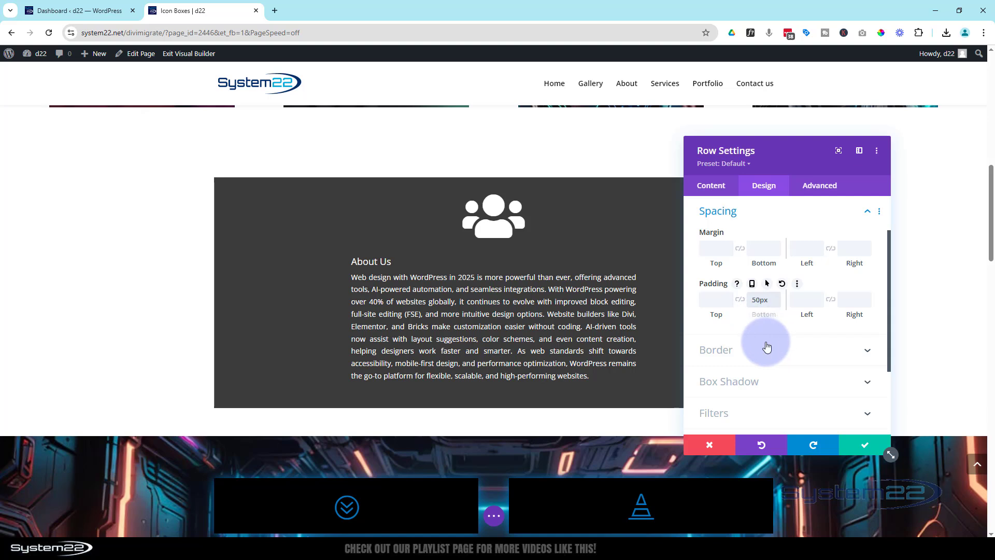
scroll(761, 327, down, 1)
click(758, 306)
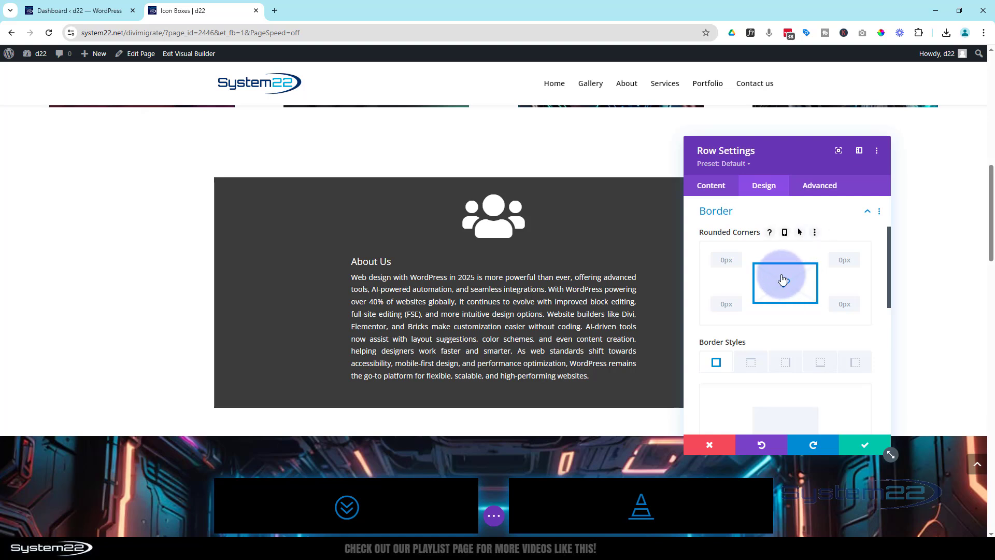
click(724, 260)
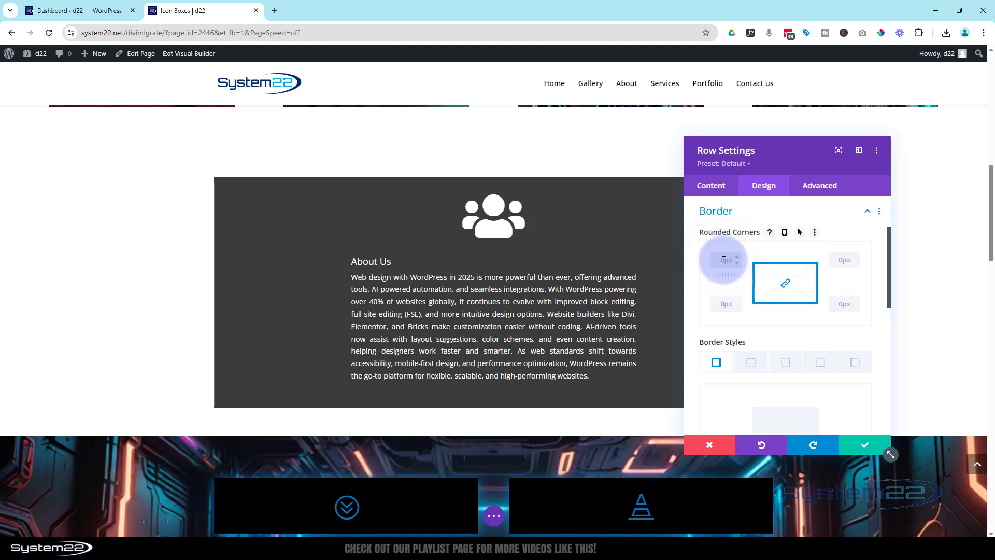
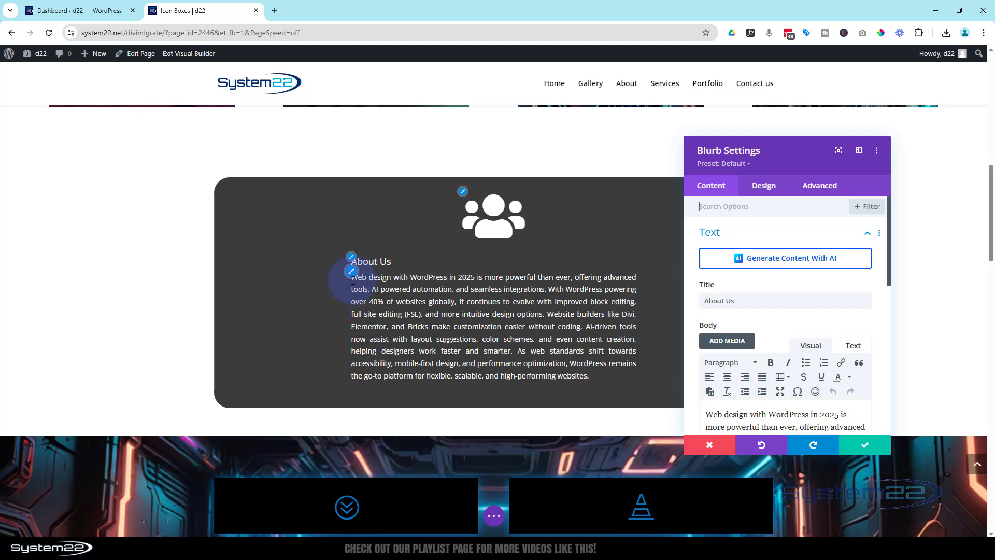
- Set the About Us blurb title's font weight to Semi Bold
click(351, 258)
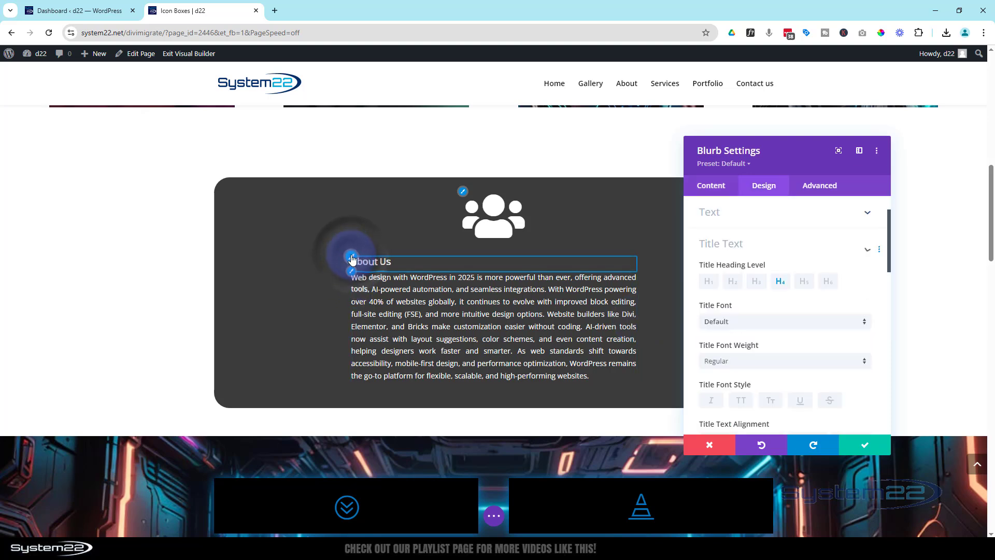
click(771, 251)
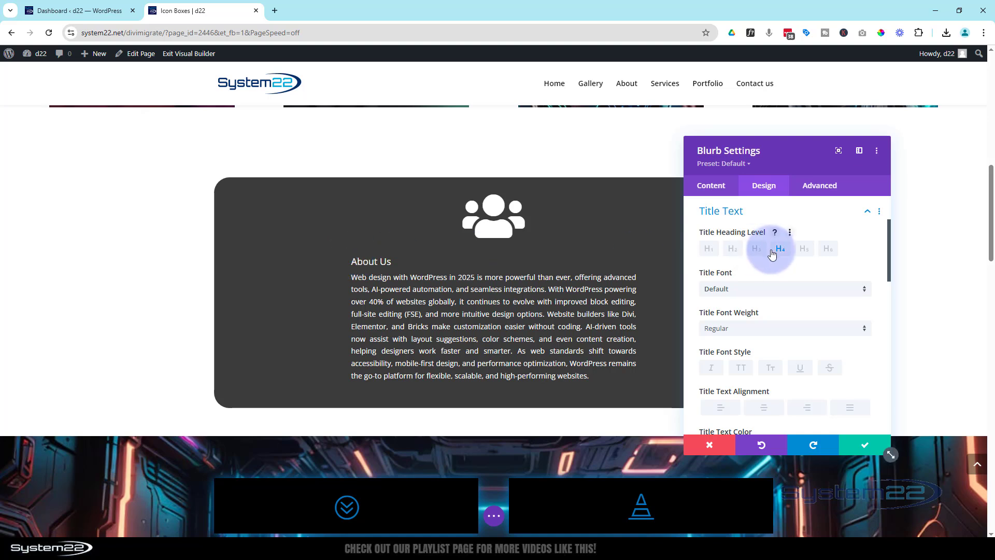
click(744, 329)
click(744, 439)
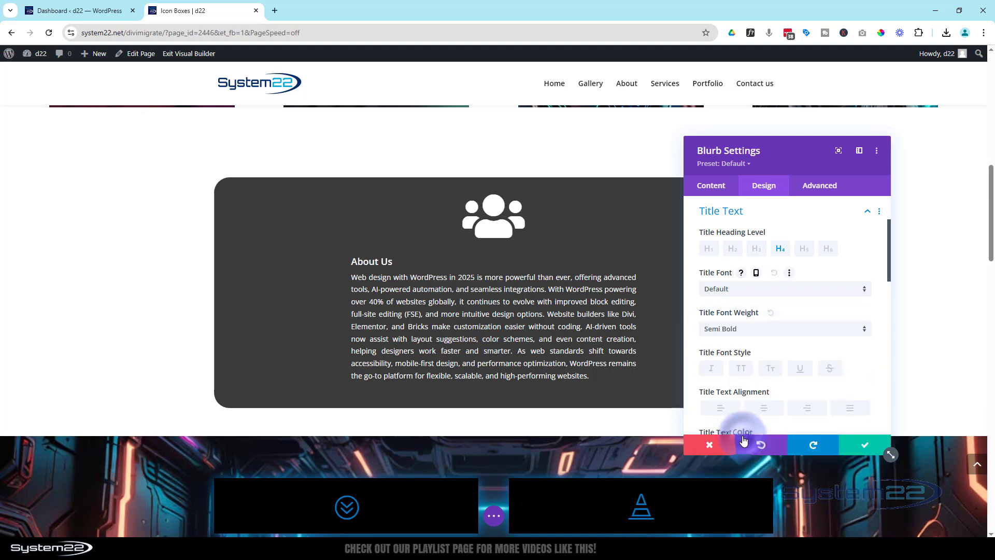
click(744, 304)
click(753, 294)
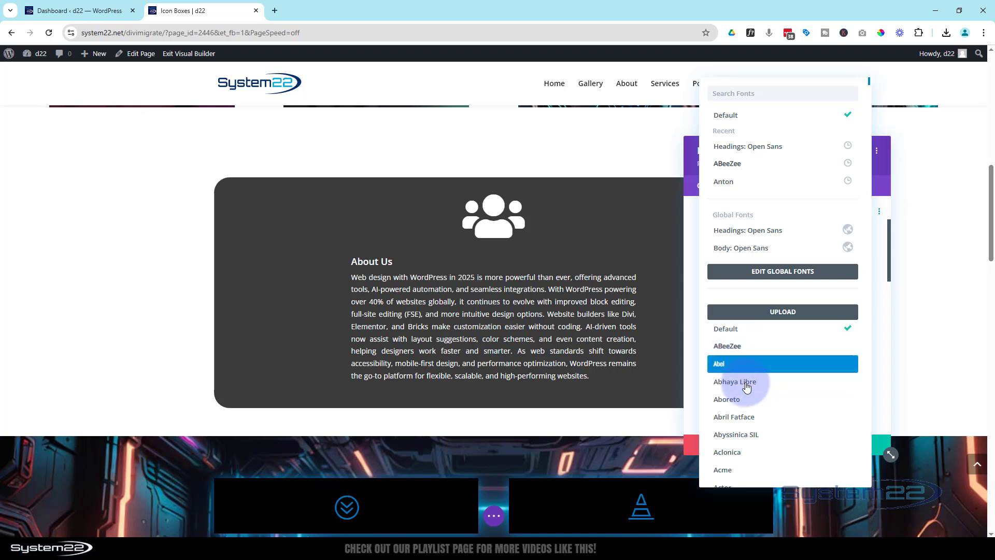
click(694, 321)
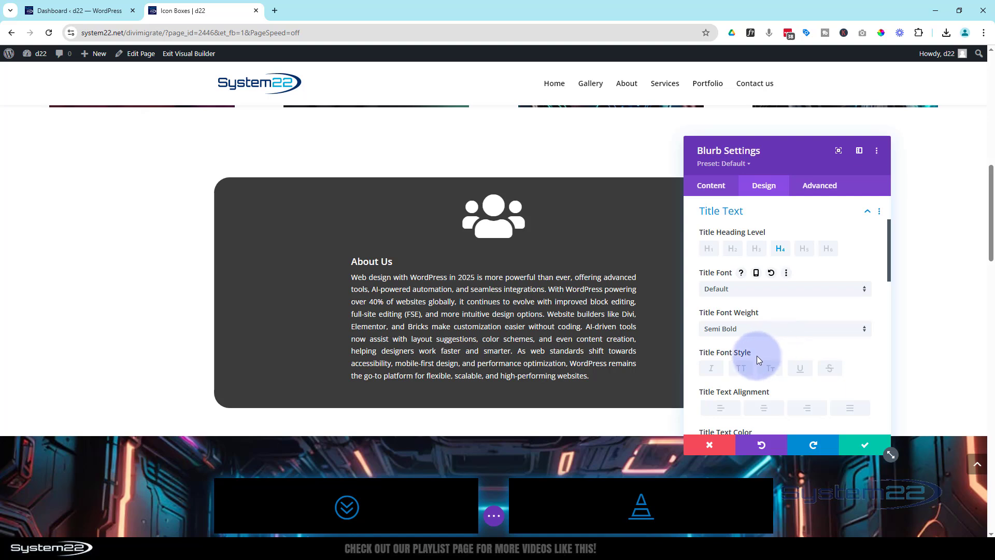
- Make the About Us title all uppercase and set its text size to 40px
click(747, 368)
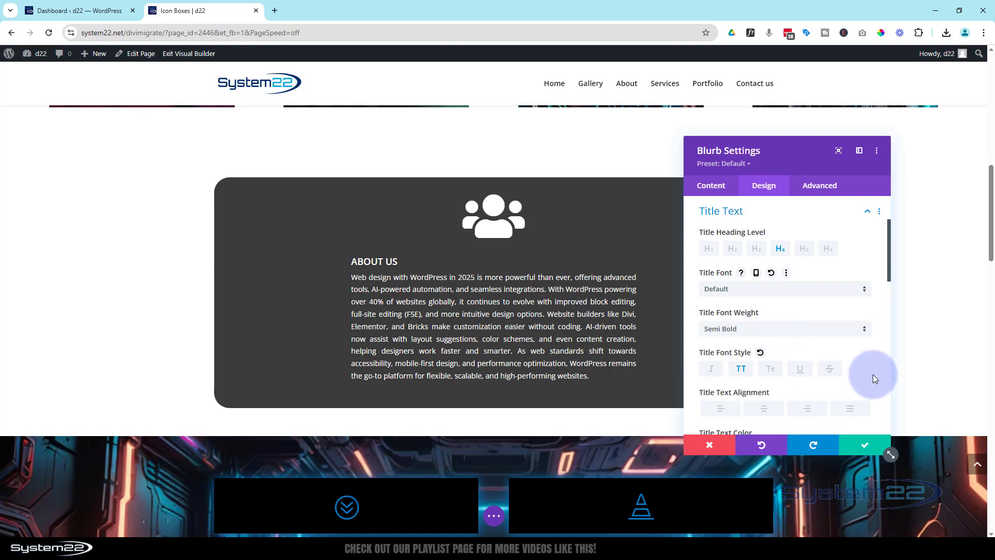
scroll(872, 374, down, 2)
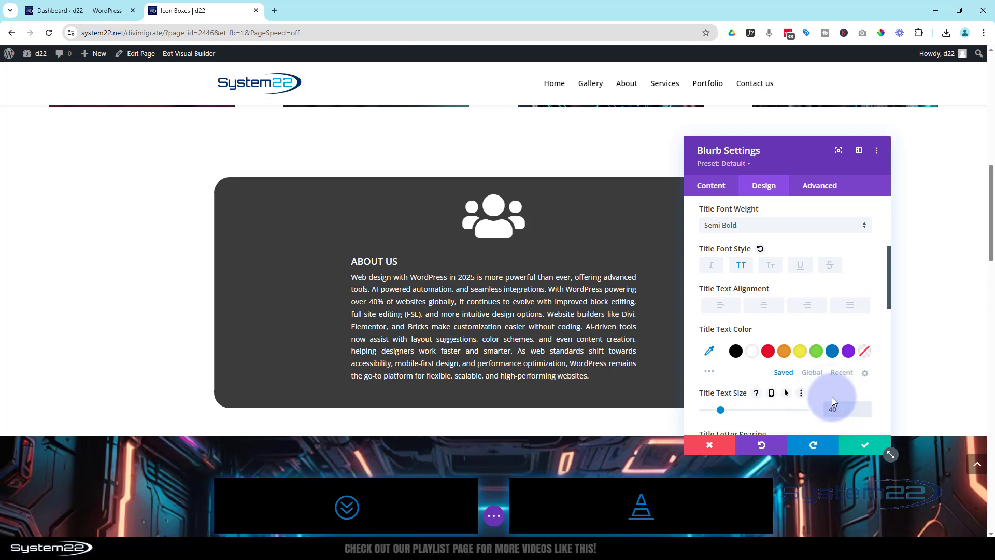
key(Return)
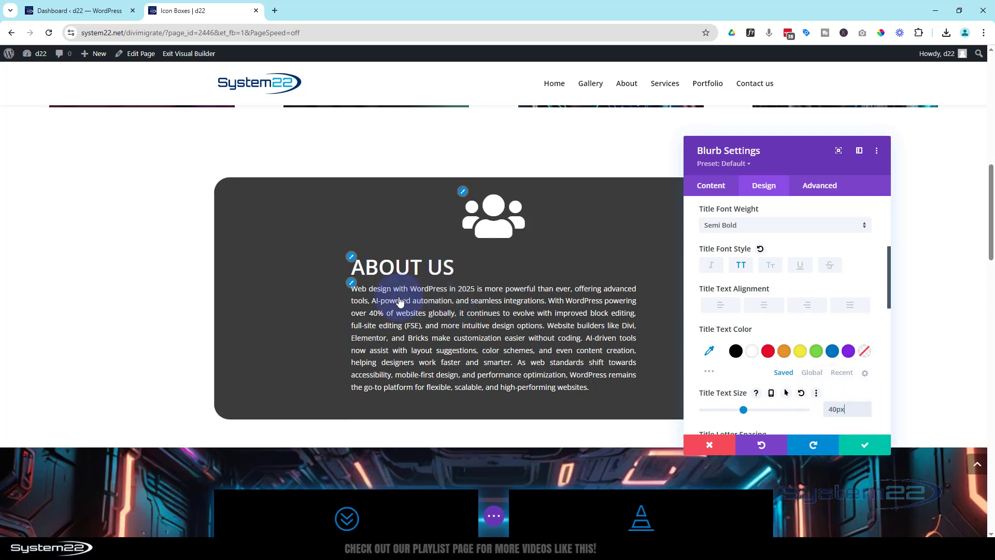
scroll(783, 257, up, 3)
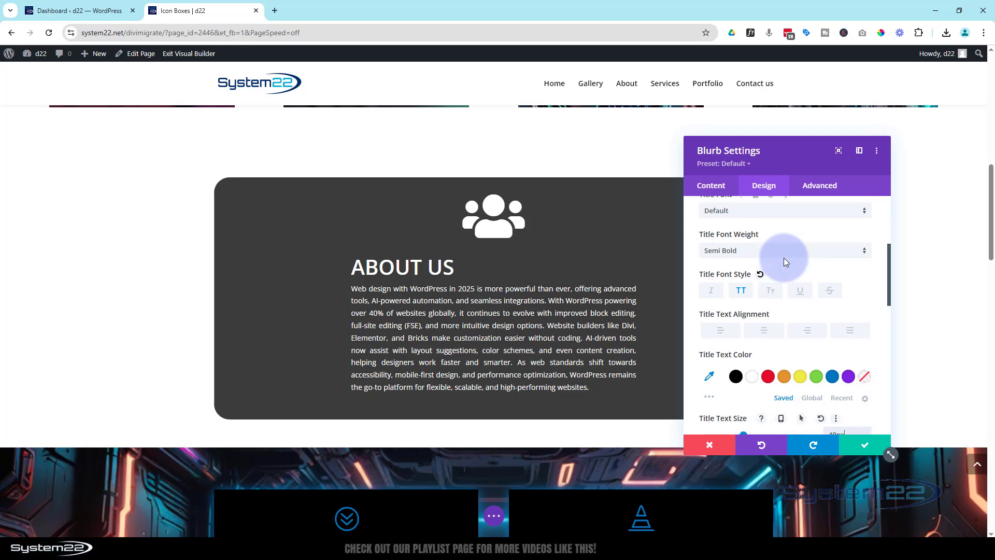
scroll(783, 256, up, 1)
click(762, 262)
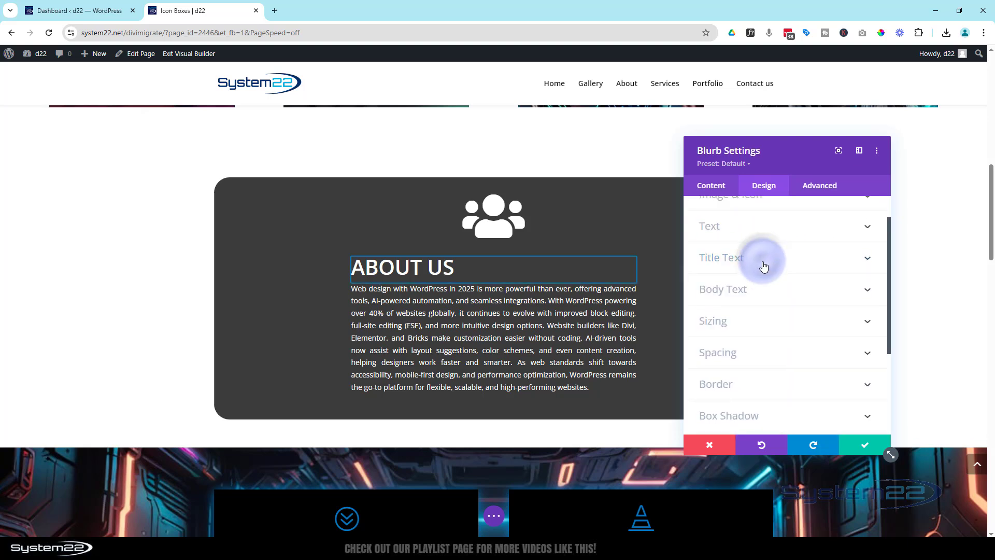
- Set the blurb's content width to 100%
scroll(764, 267, down, 2)
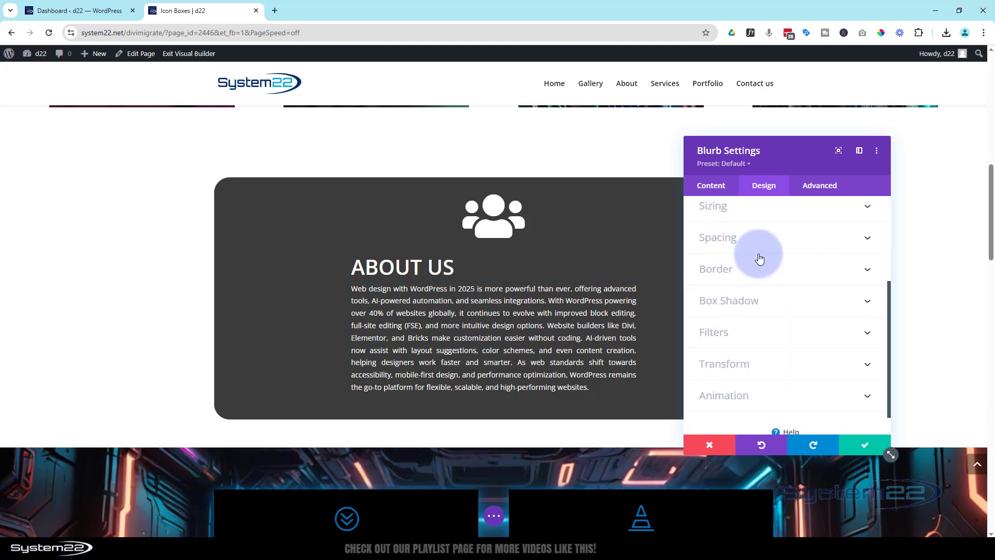
click(752, 207)
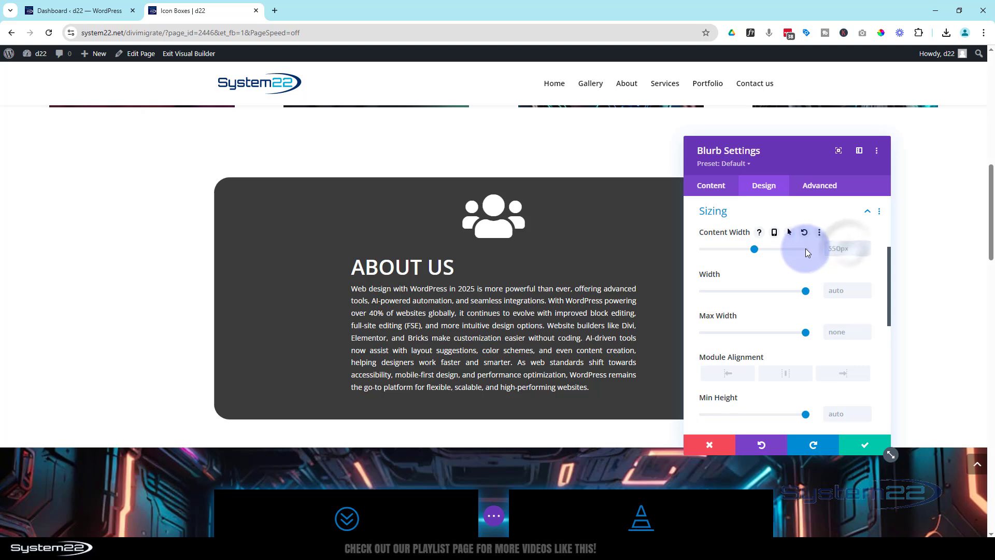
text(100)
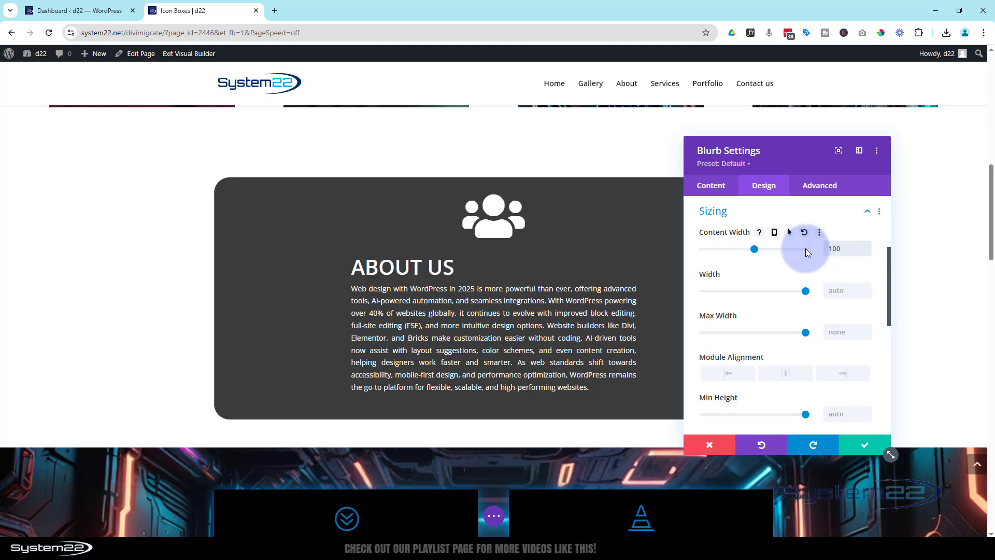
text(%)
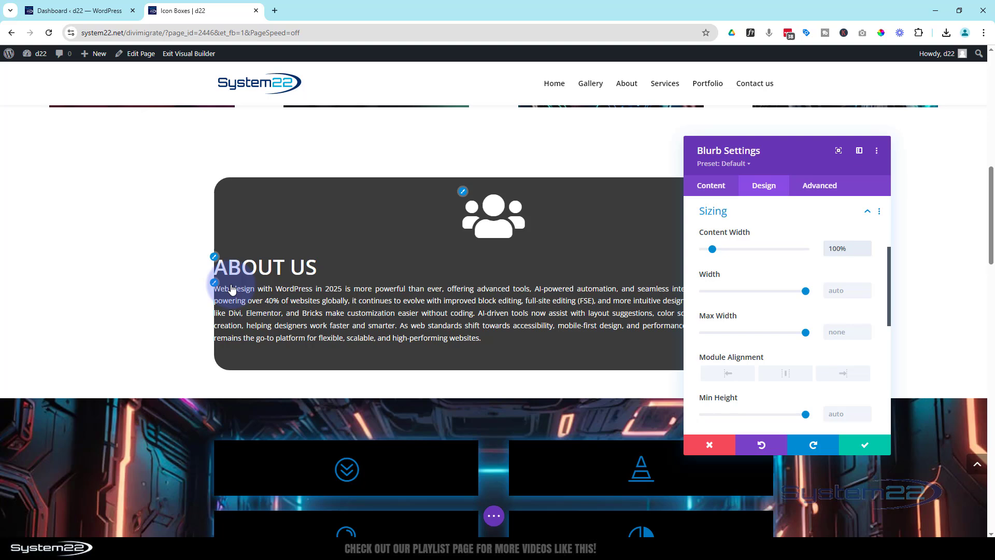
- Set the About Us blurb's left and right padding to 5% and save the blurb settings
click(732, 213)
click(757, 238)
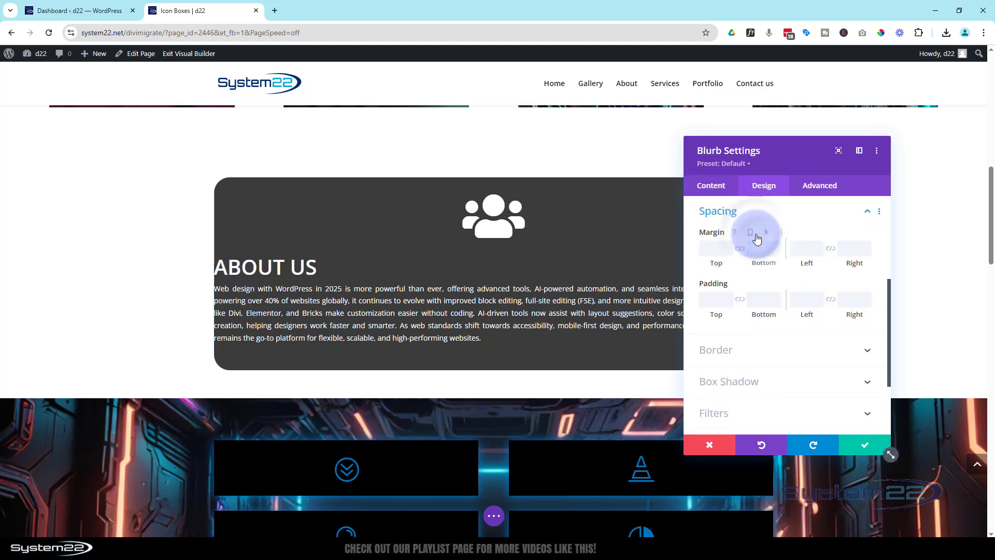
click(802, 299)
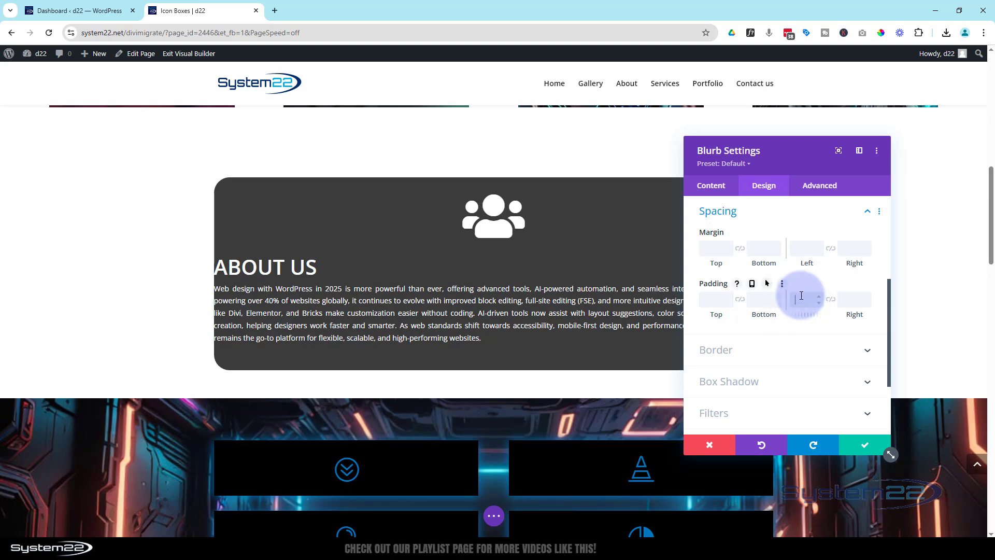
text(5%)
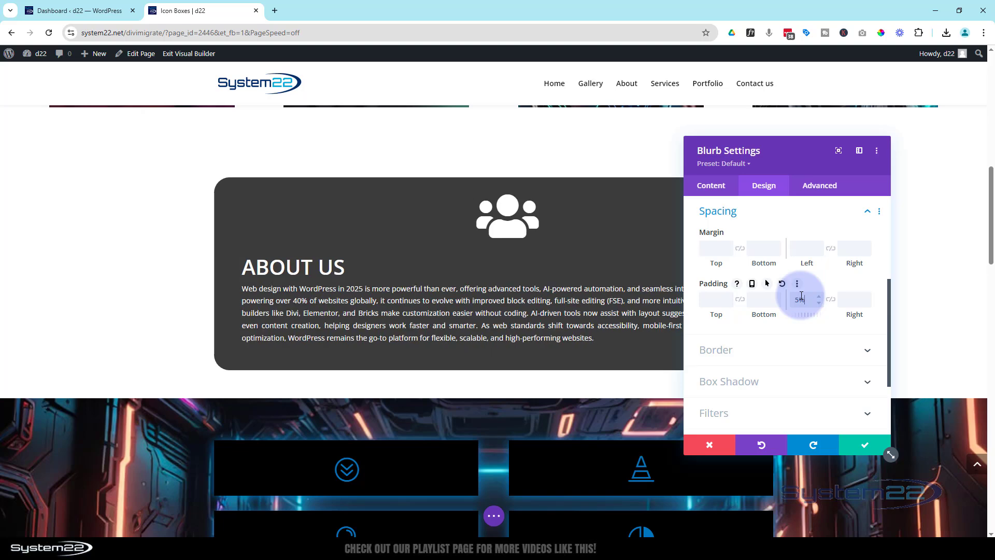
click(830, 300)
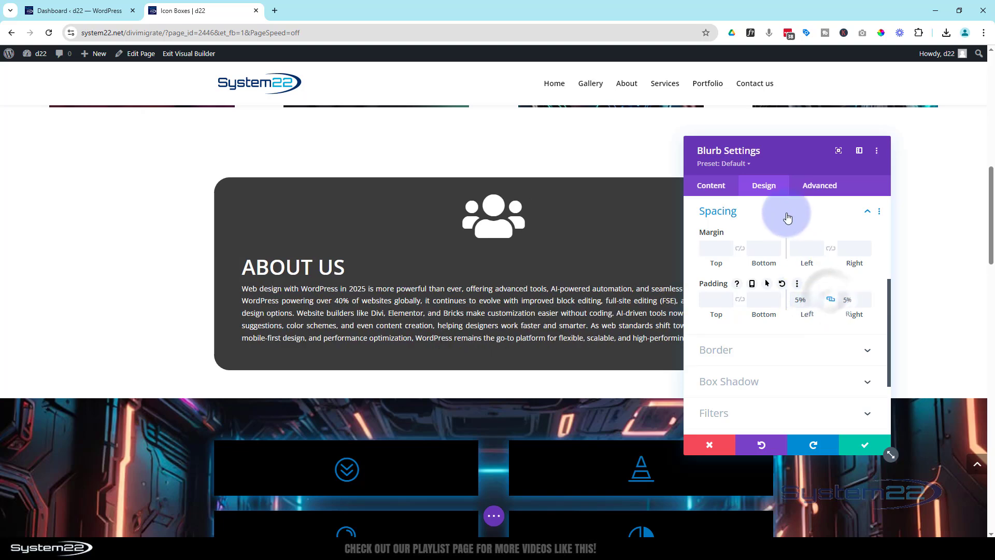
drag(815, 170, 705, 158)
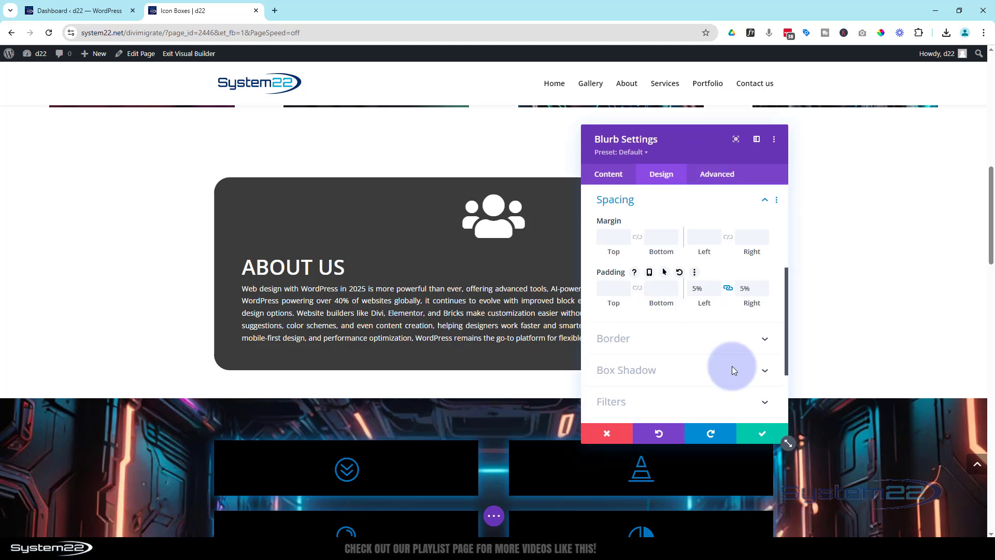
click(769, 434)
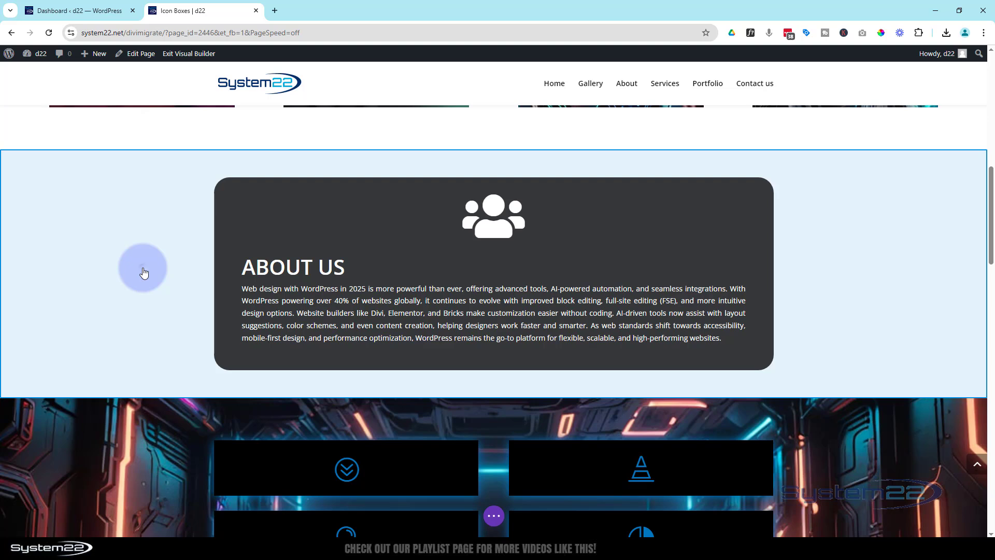
- Give the About Us section the neon-lit sports car picture from the media library as its background image
mouse_move(143, 272)
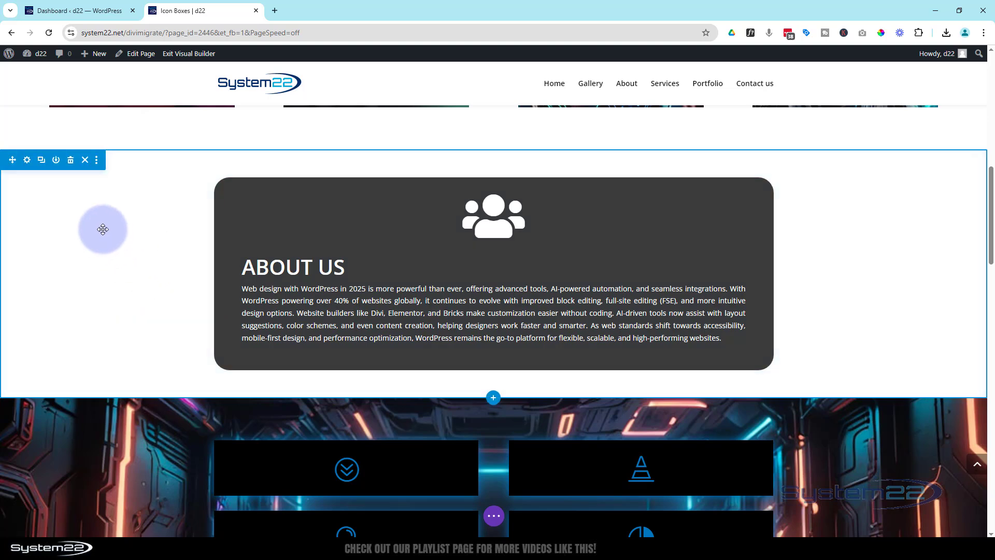
click(27, 160)
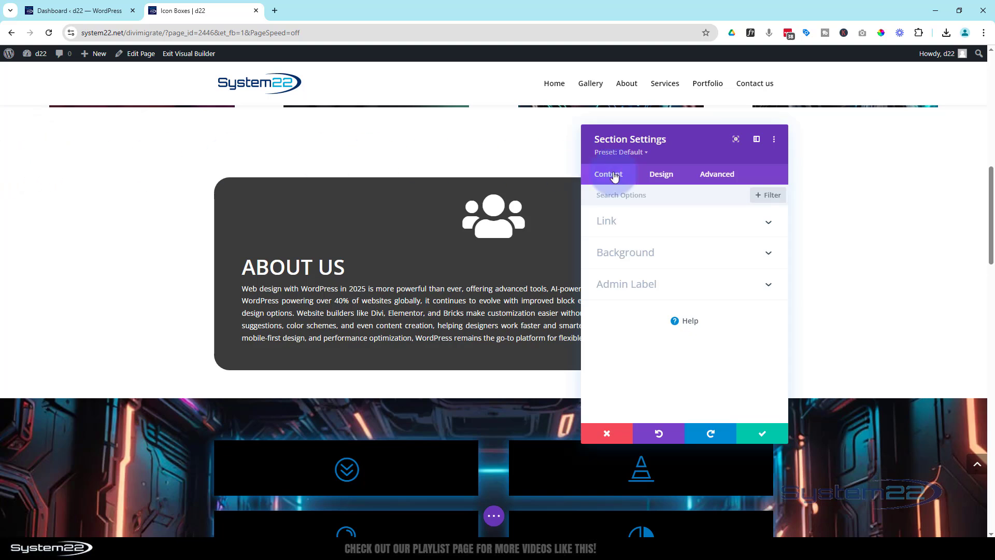
click(625, 218)
click(627, 253)
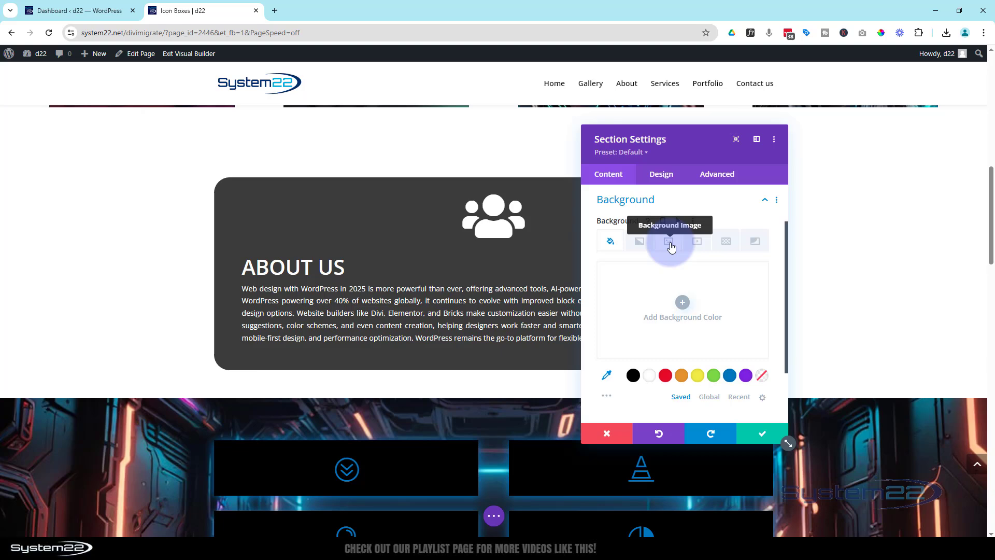
click(669, 242)
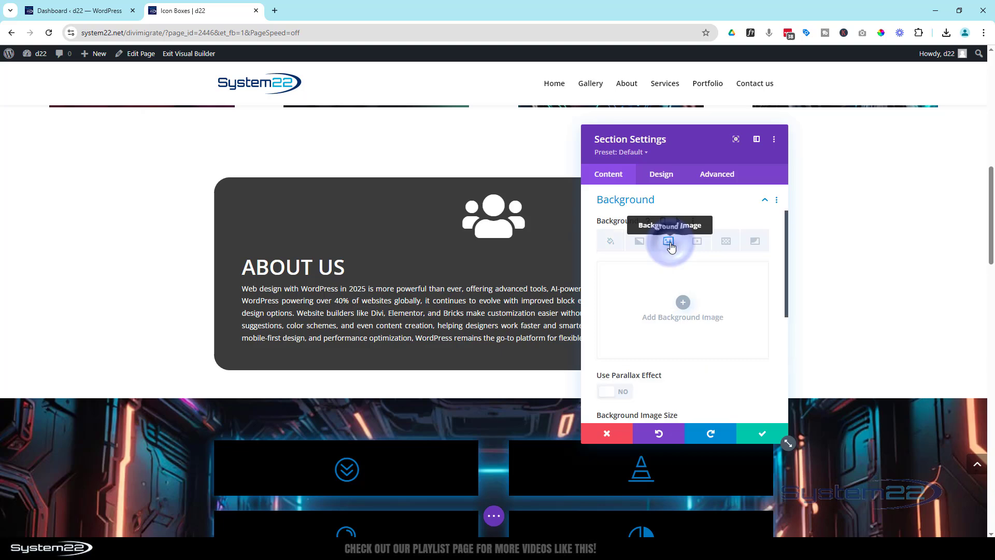
click(688, 309)
scroll(688, 309, down, 3)
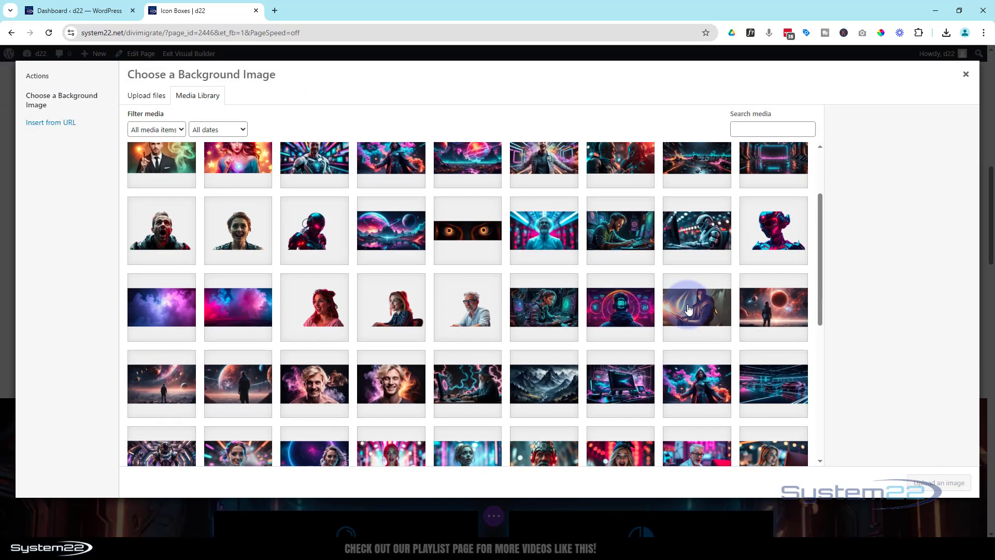
click(769, 380)
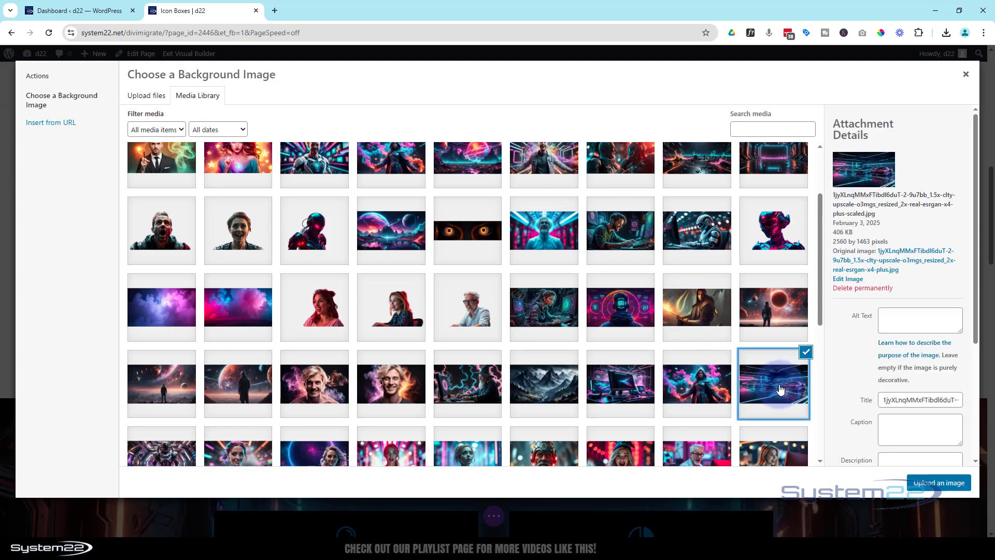
click(937, 483)
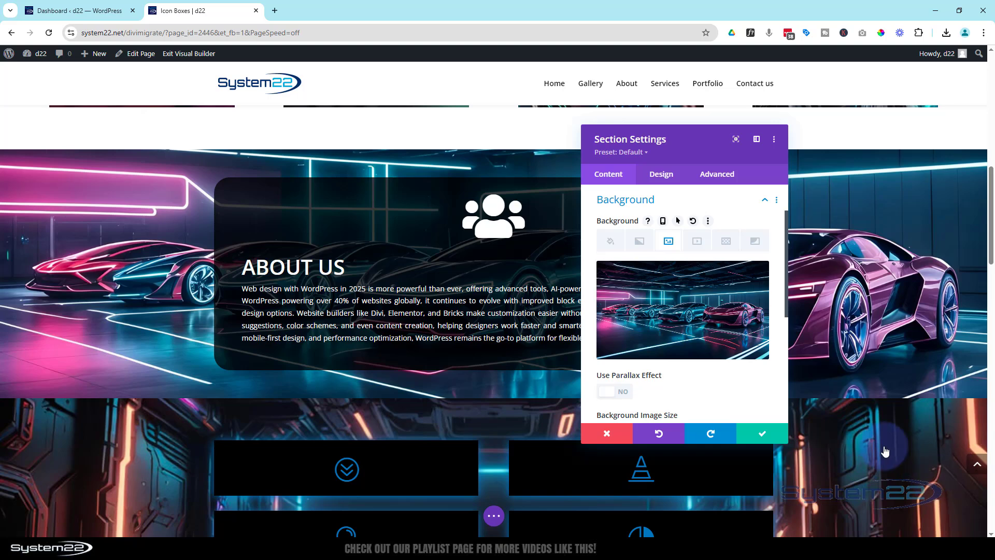
- Turn on the parallax effect for the About Us section's background image and preview it while scrolling
scroll(626, 312, down, 1)
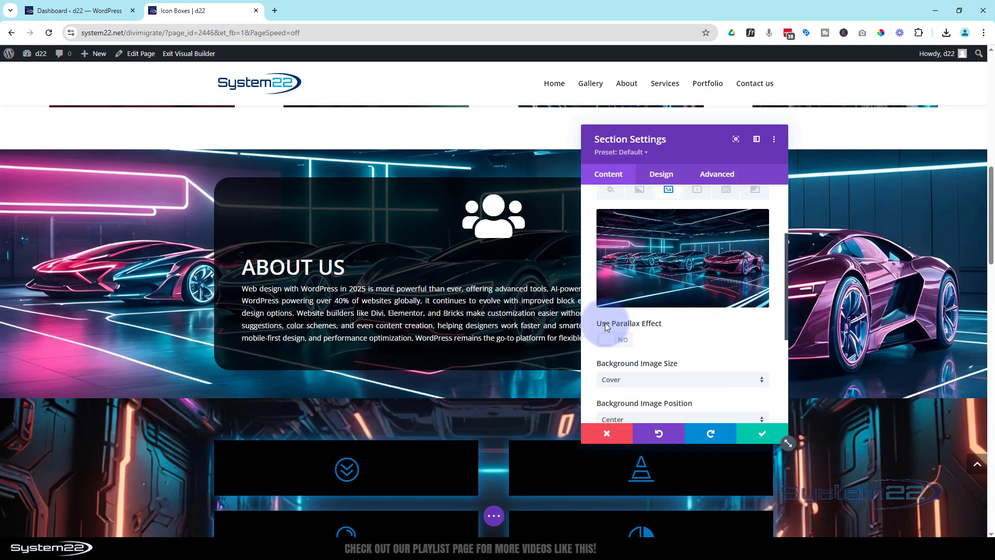
click(629, 343)
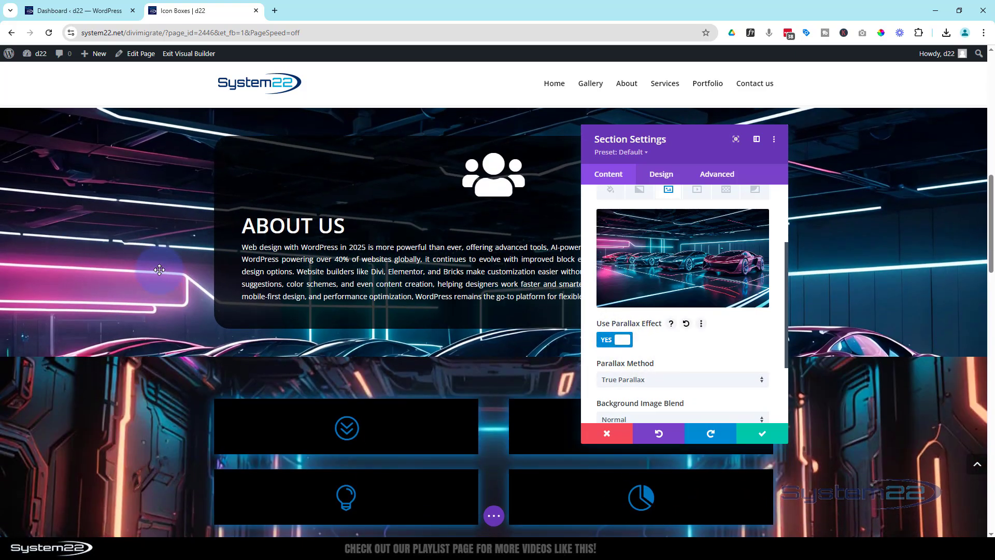
scroll(159, 270, up, 2)
scroll(159, 269, down, 3)
scroll(159, 269, up, 2)
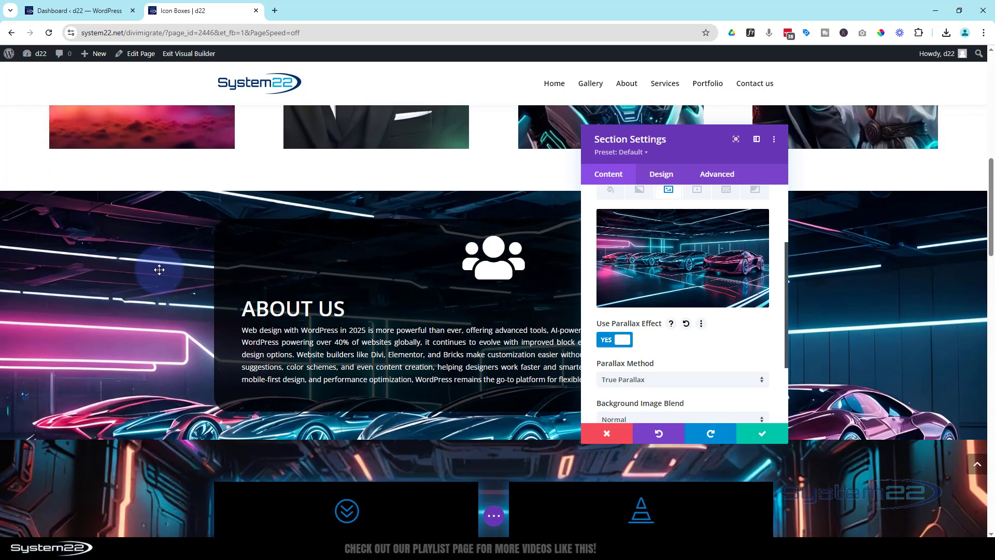
- Switch the background's parallax method to CSS, preview the effect, and save the section settings
click(666, 384)
click(634, 407)
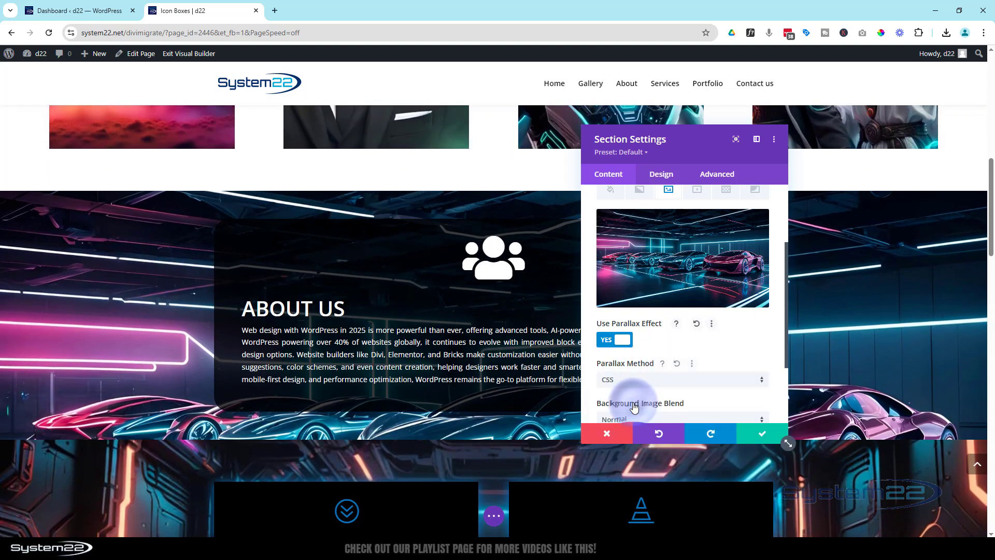
scroll(421, 331, up, 2)
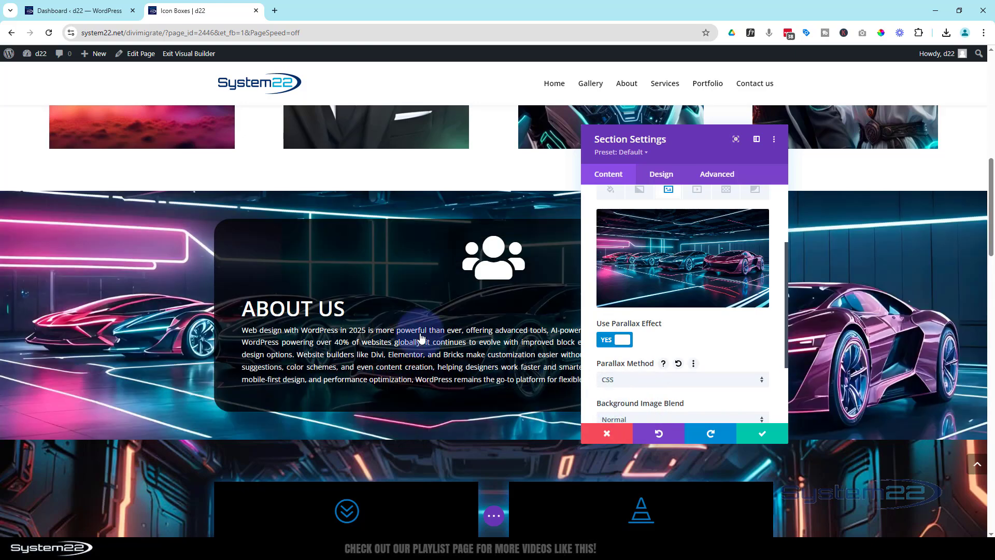
scroll(421, 332, down, 1)
scroll(421, 332, down, 4)
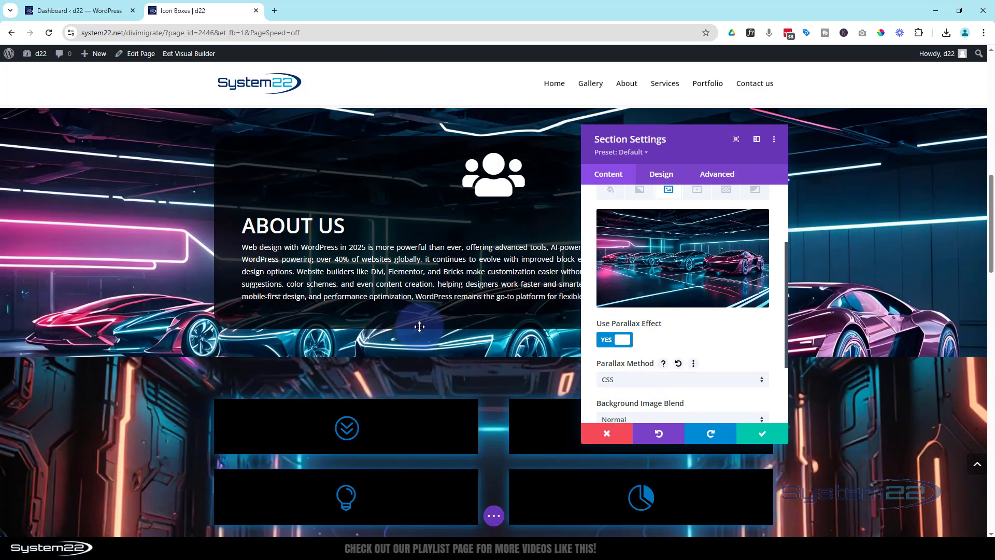
scroll(423, 327, up, 3)
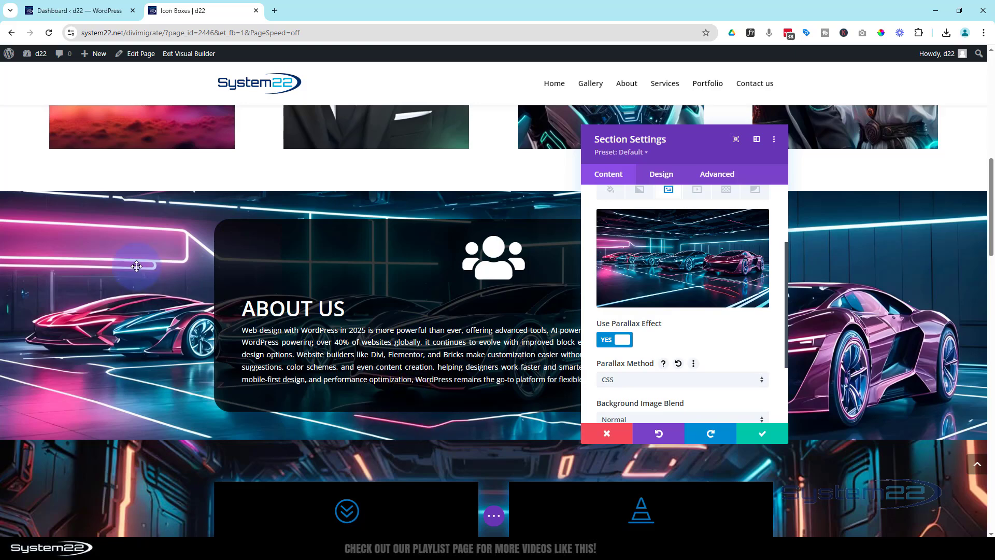
scroll(137, 264, down, 3)
scroll(136, 265, up, 3)
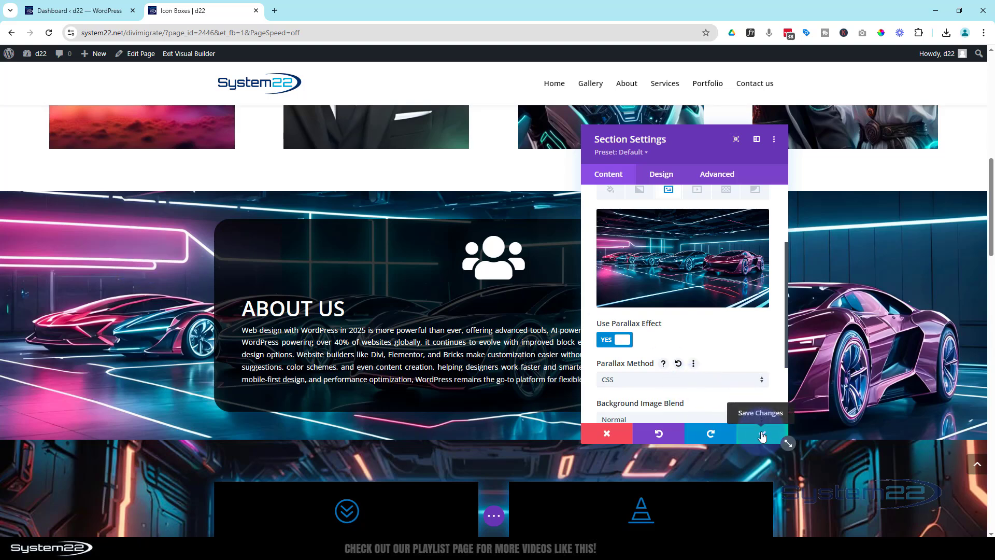
click(762, 437)
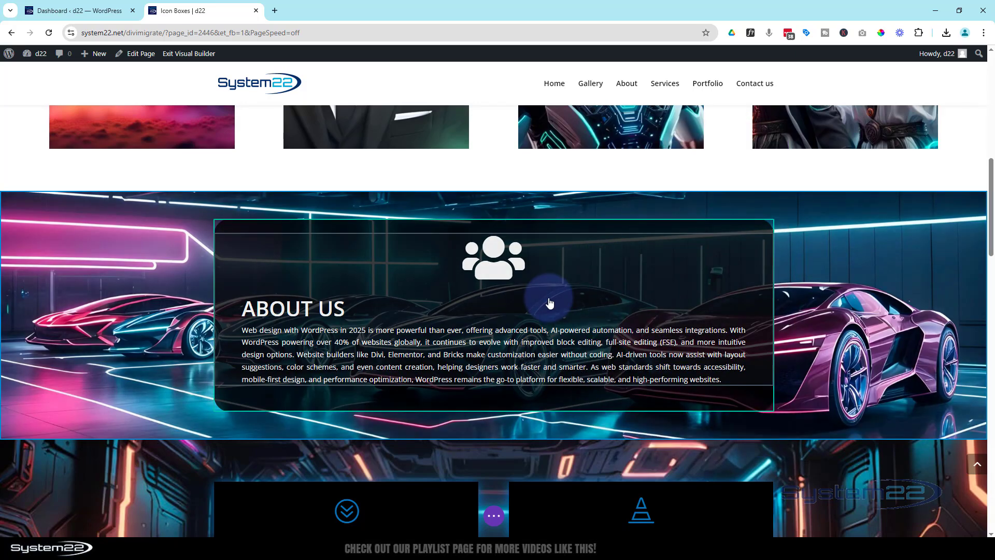
- Add a single-column row beneath the About Us row and insert a Button module in it
scroll(550, 355, down, 2)
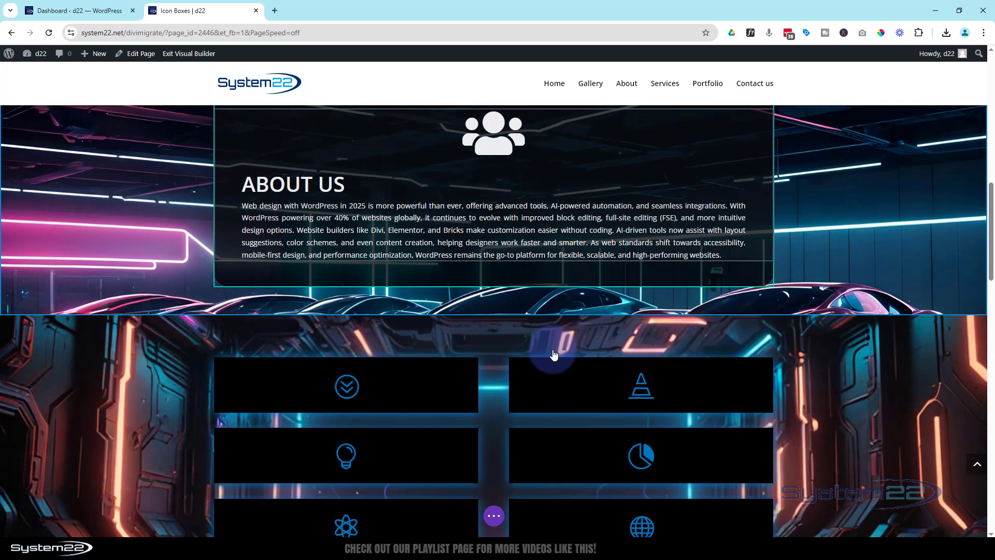
scroll(553, 352, down, 2)
scroll(493, 295, down, 2)
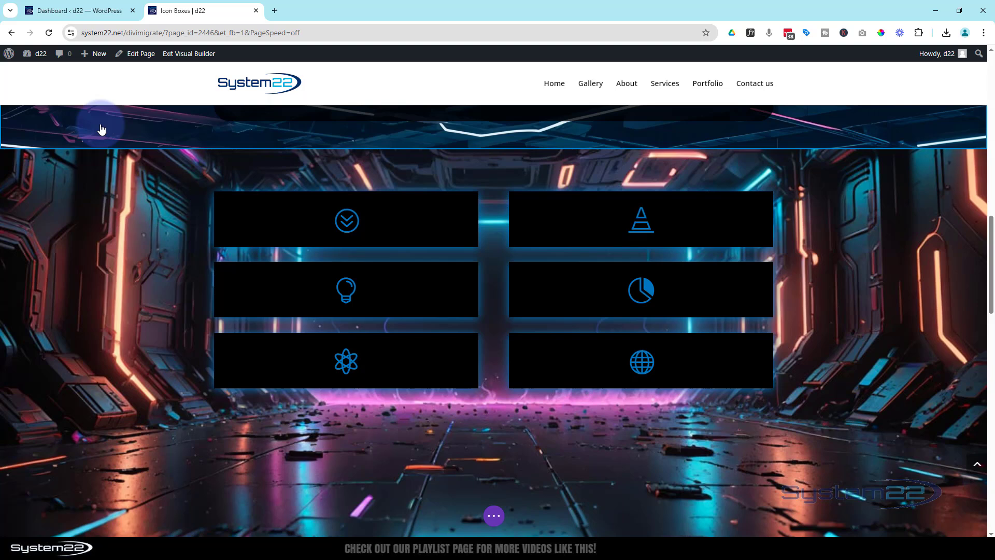
scroll(263, 172, up, 4)
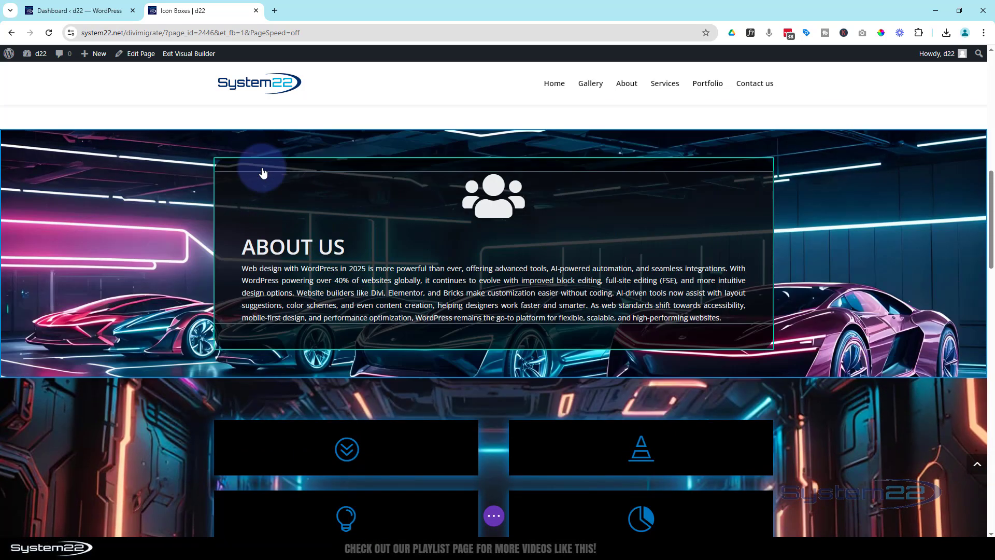
click(494, 371)
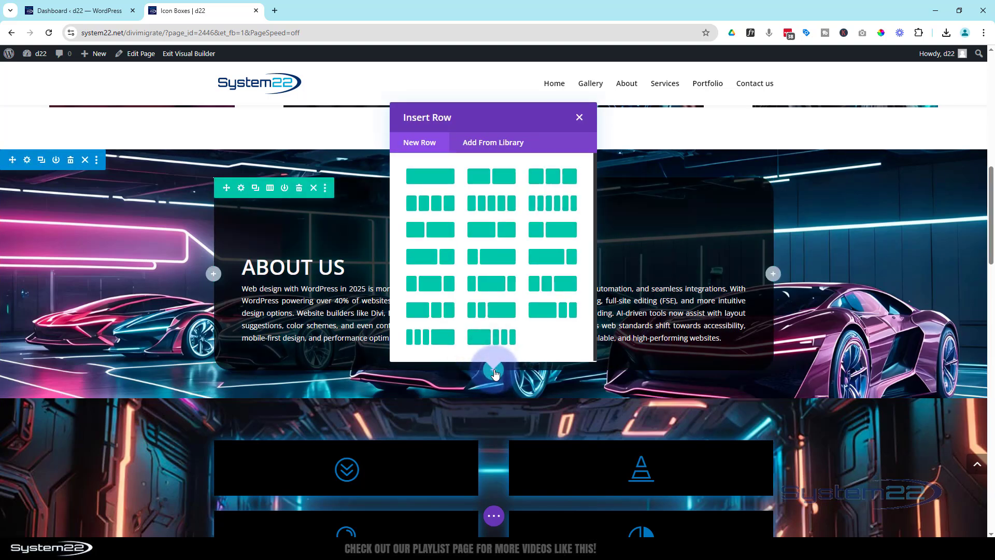
click(430, 179)
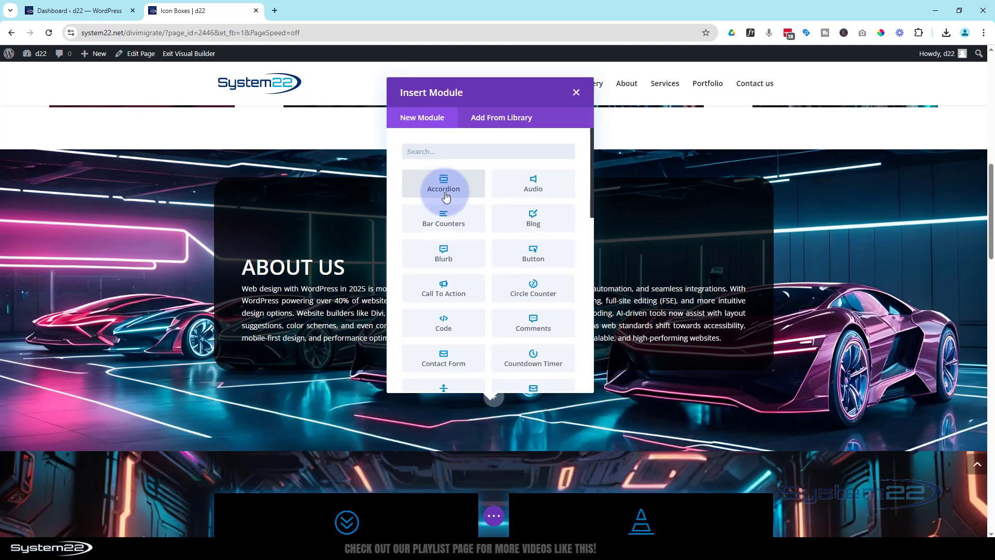
click(532, 253)
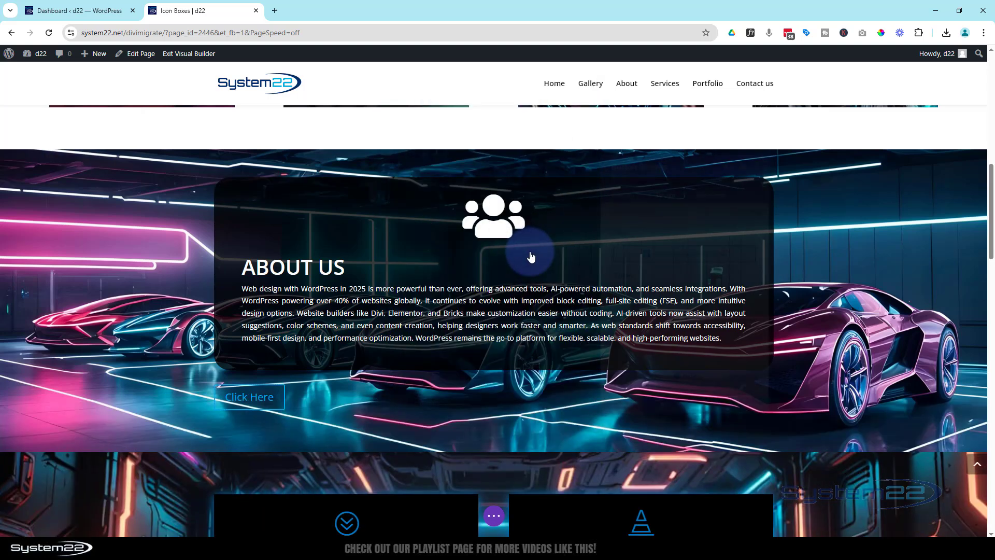
- Set the new button's text to "About Us"
drag(643, 289, 580, 287)
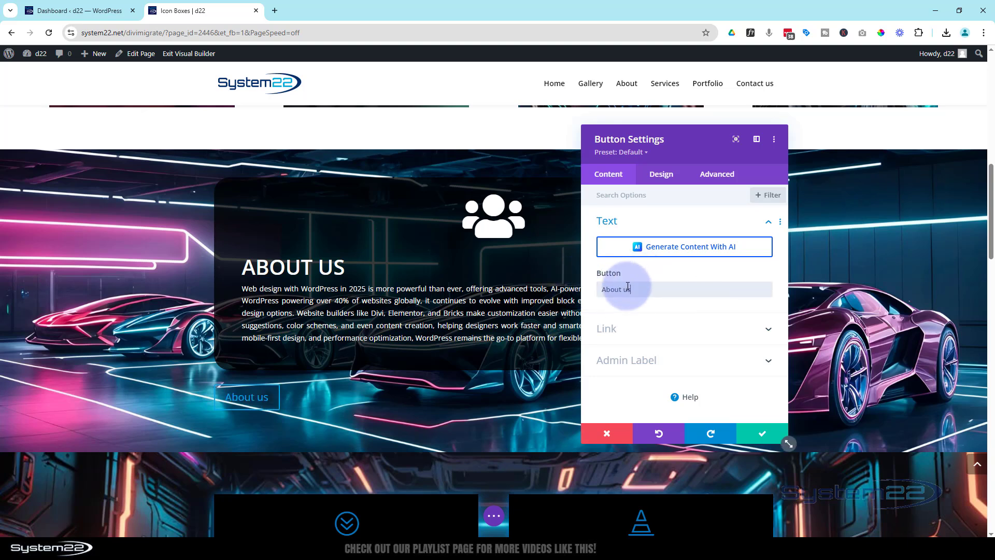
key(BackSpace)
text(a)
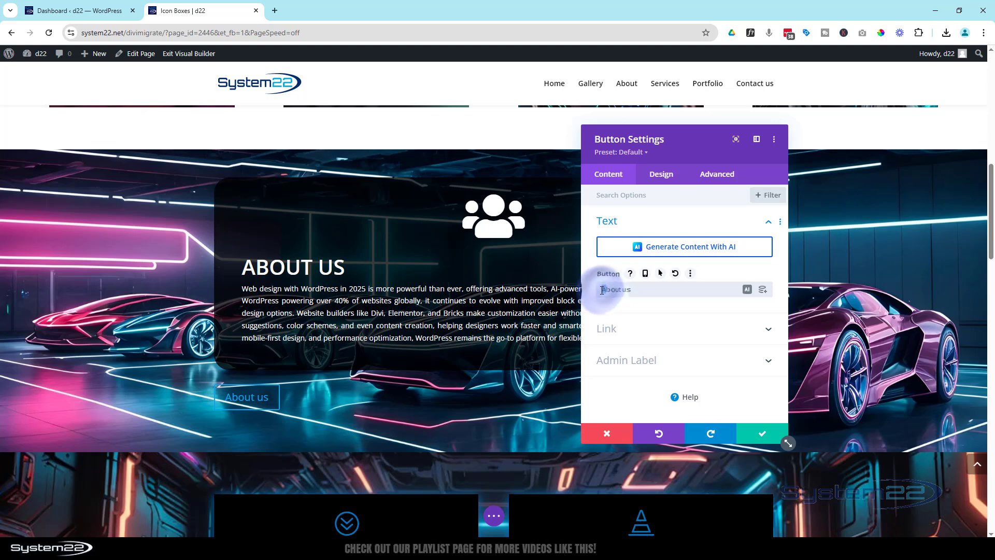
drag(640, 289, 581, 295)
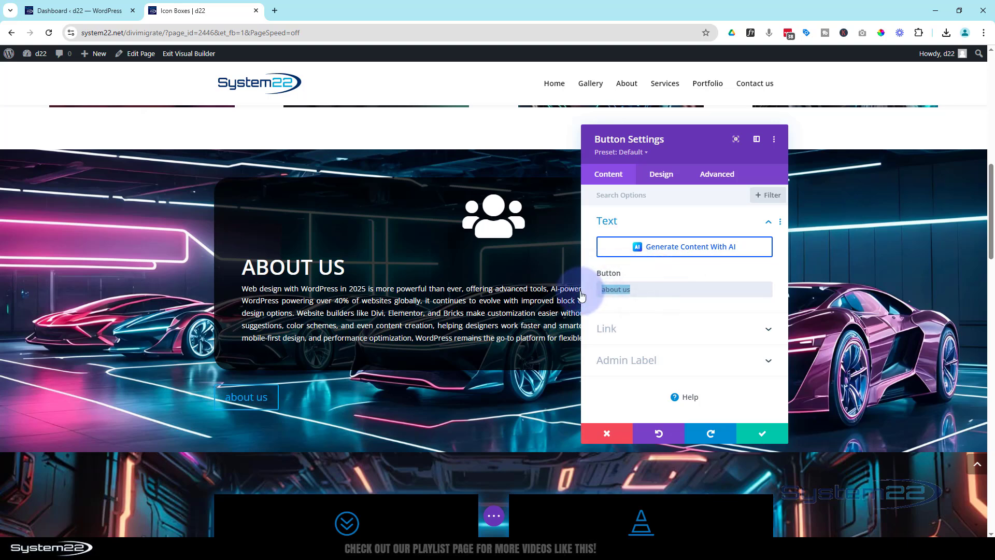
text(About Us)
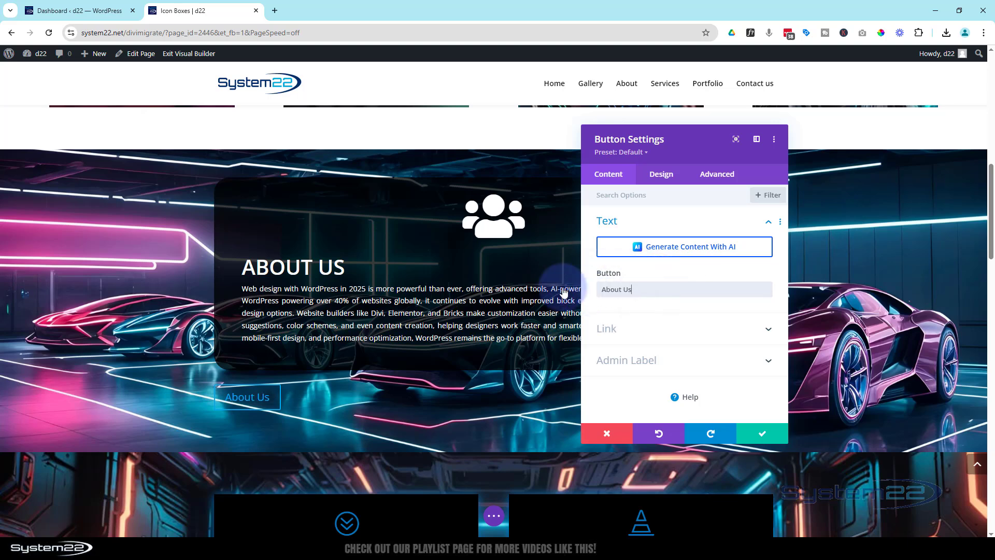
- Give the About Us button the admin label "about", copy the label text, and save the button settings
click(643, 328)
click(636, 361)
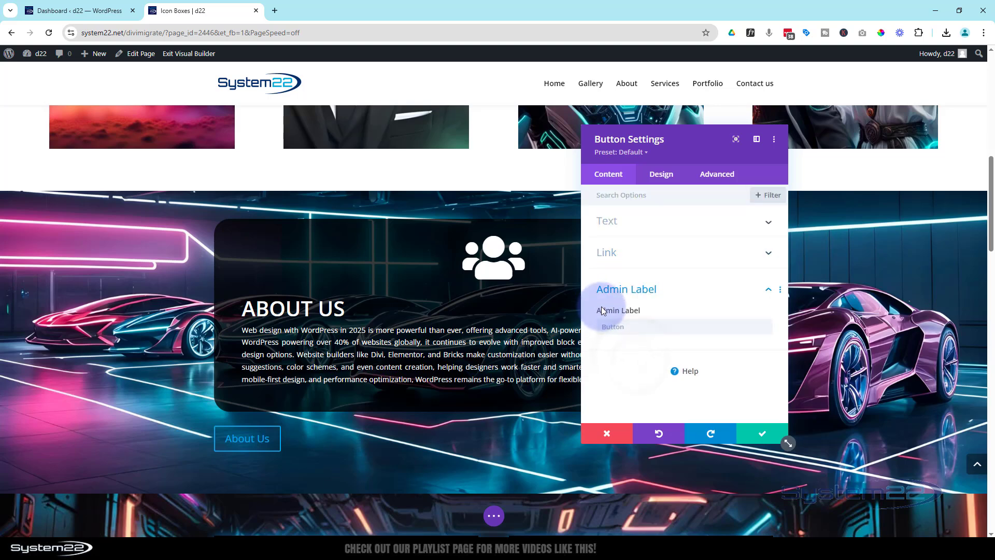
click(615, 328)
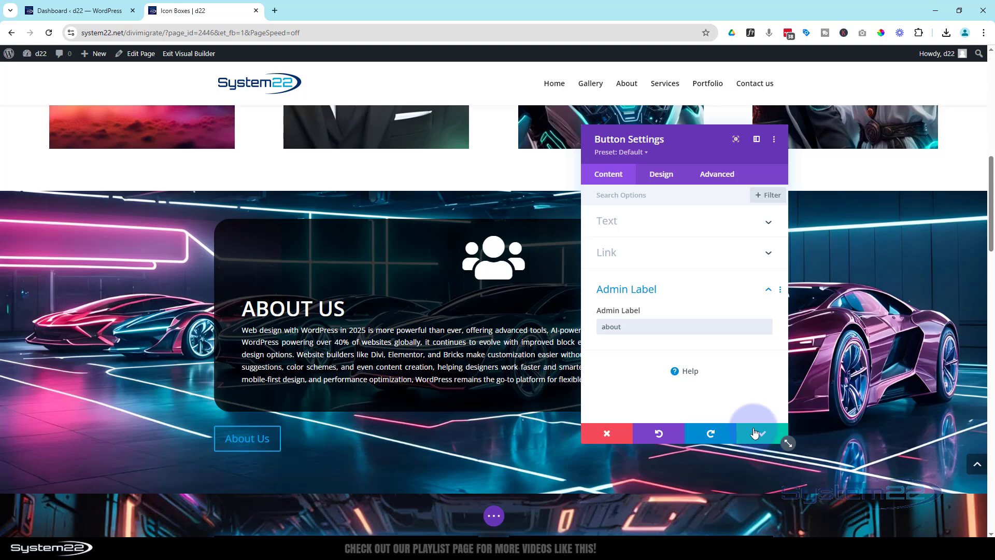
drag(649, 330, 593, 328)
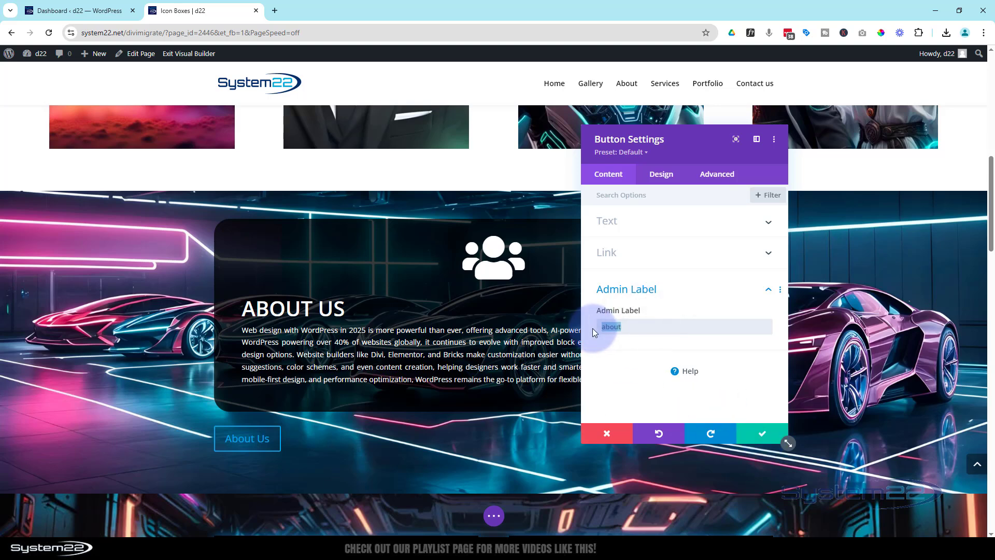
click(762, 432)
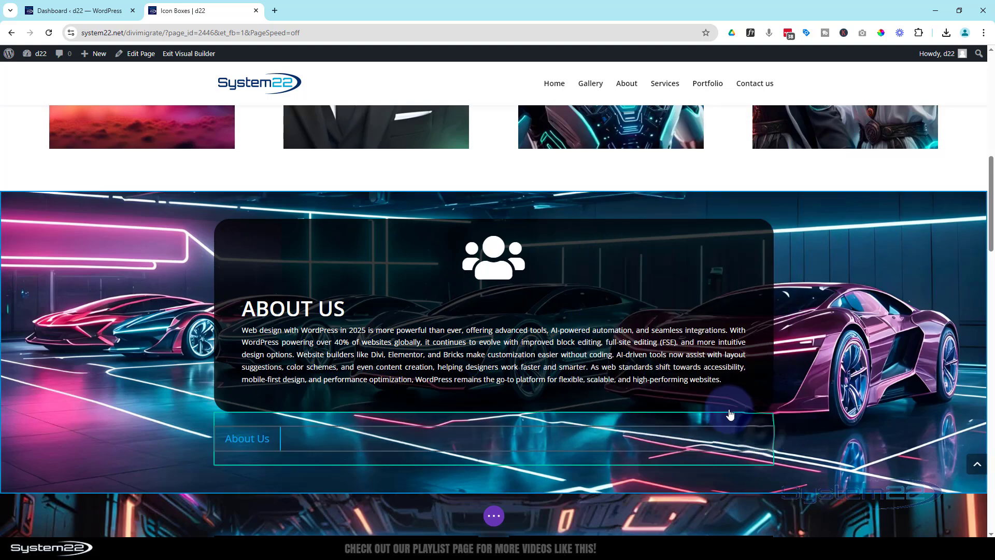
- Set the About Us section's CSS ID to "about" and save the section settings
mouse_move(94, 255)
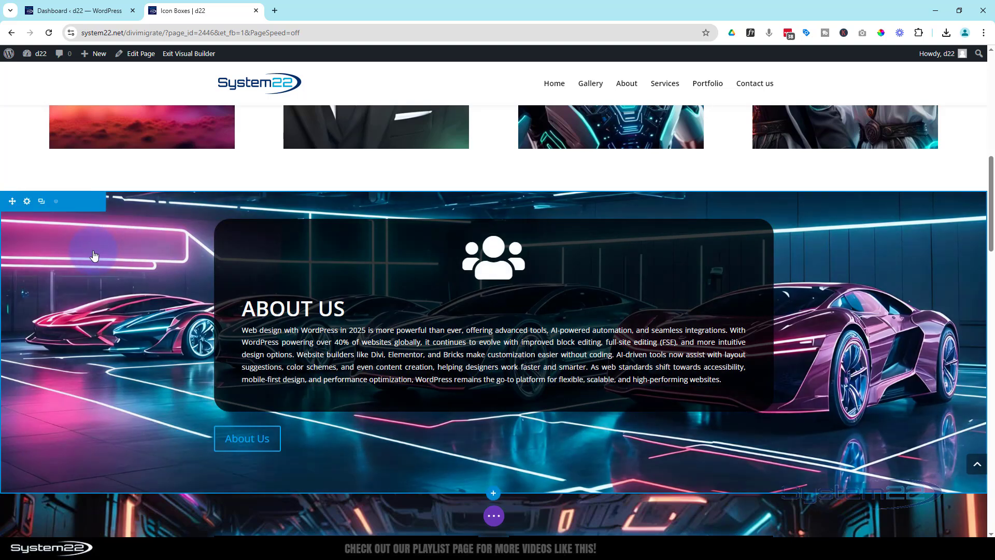
click(28, 203)
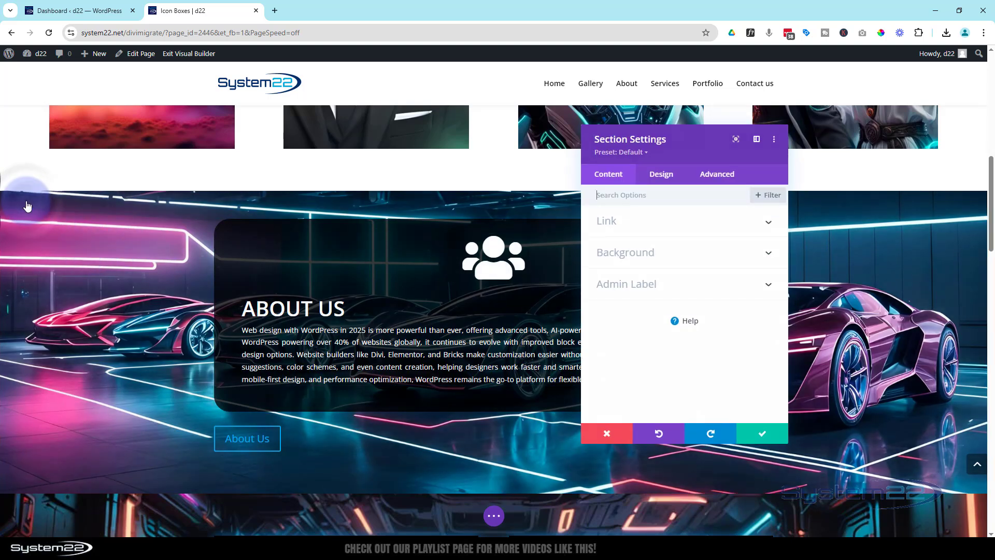
click(718, 179)
click(703, 226)
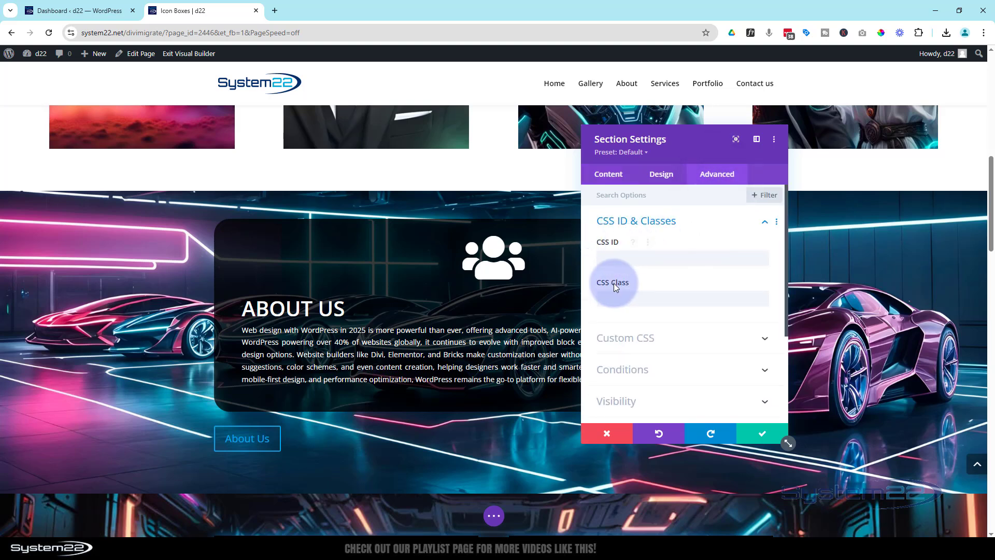
click(602, 258)
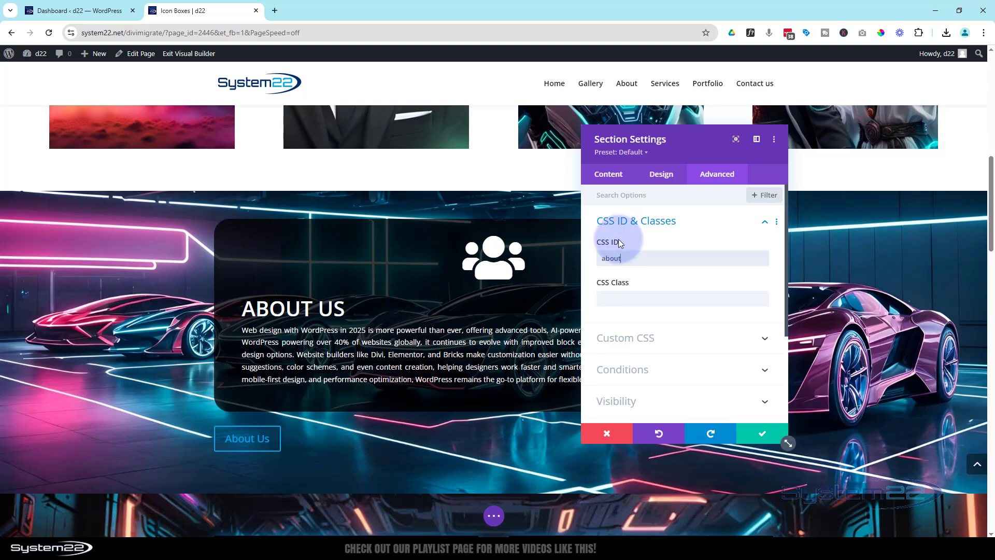
click(764, 434)
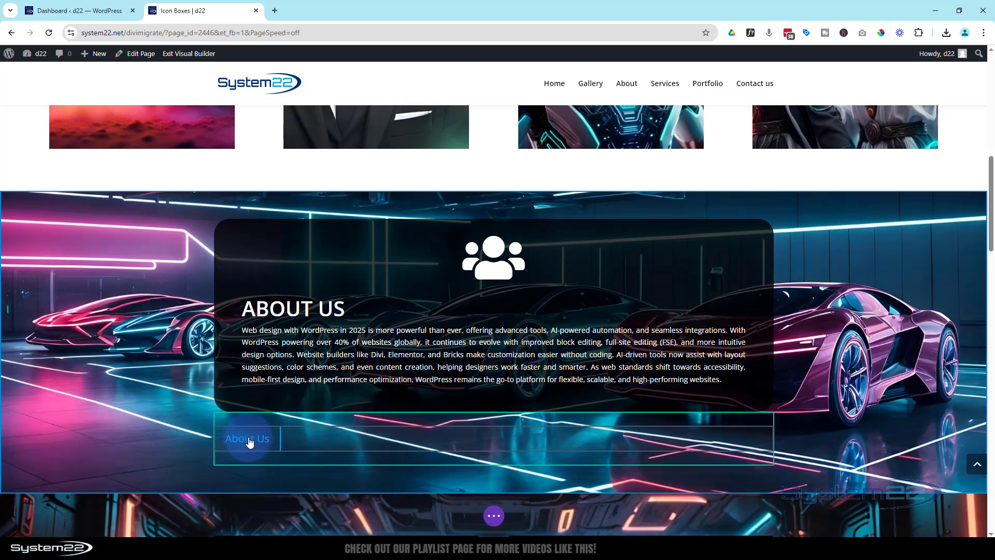
- Set the About Us button's link URL to "#about"
mouse_move(249, 441)
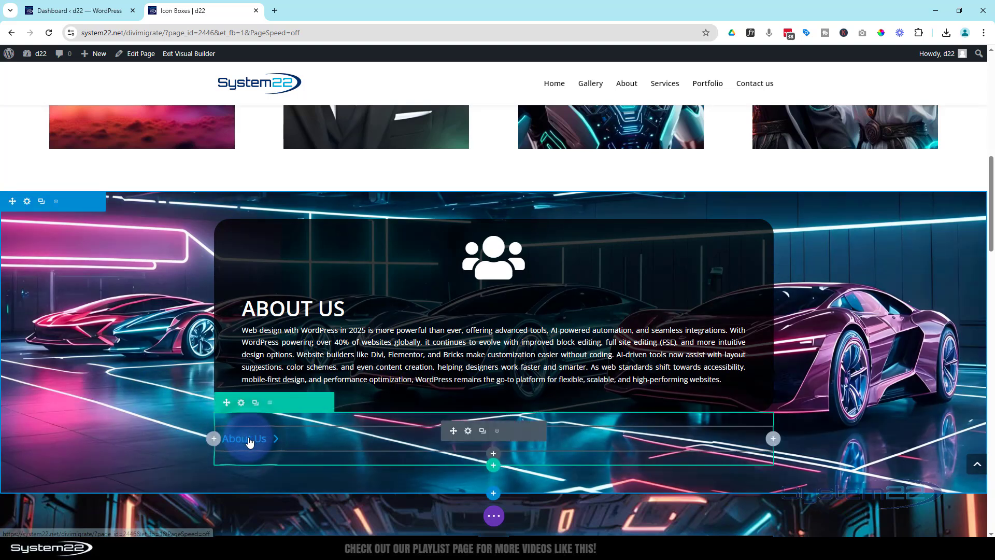
click(469, 432)
click(645, 332)
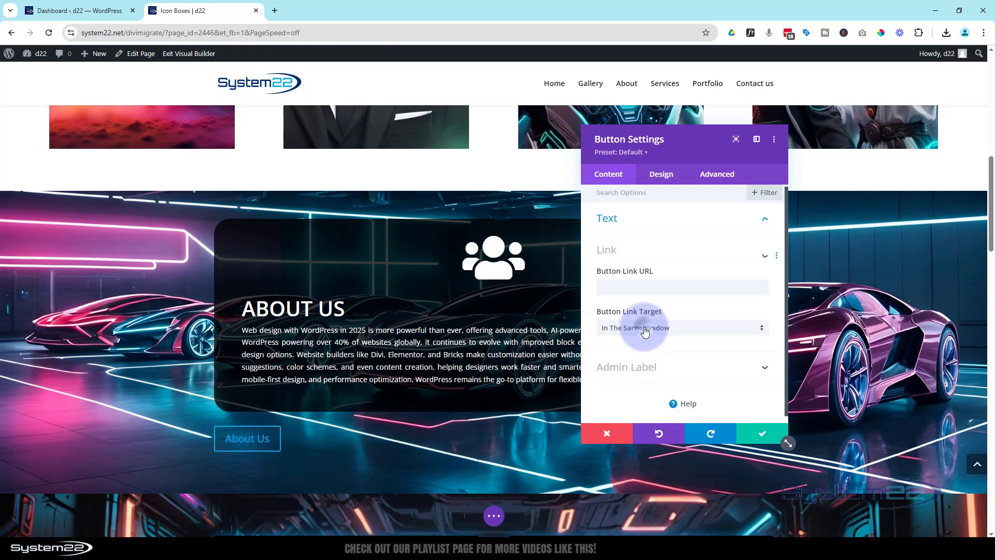
click(613, 282)
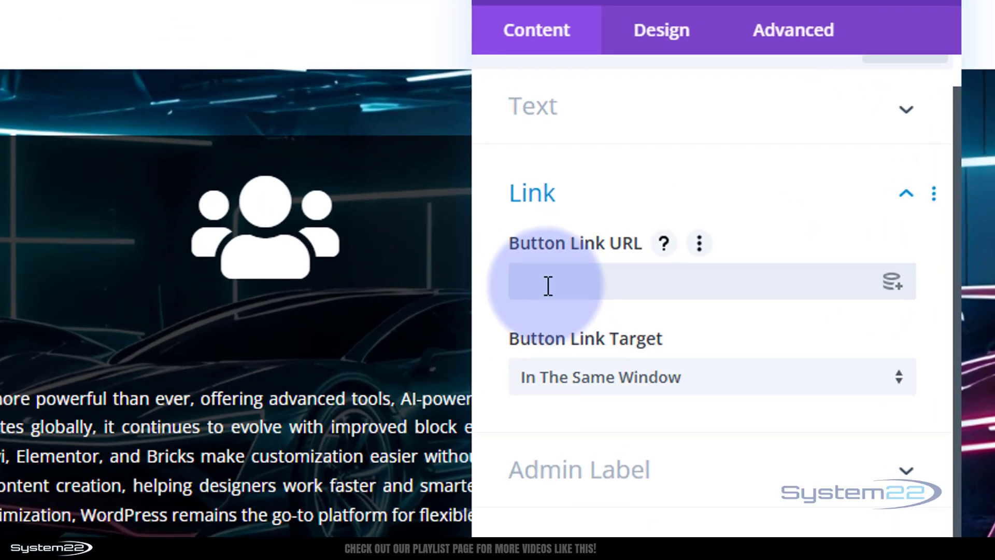
text(#about)
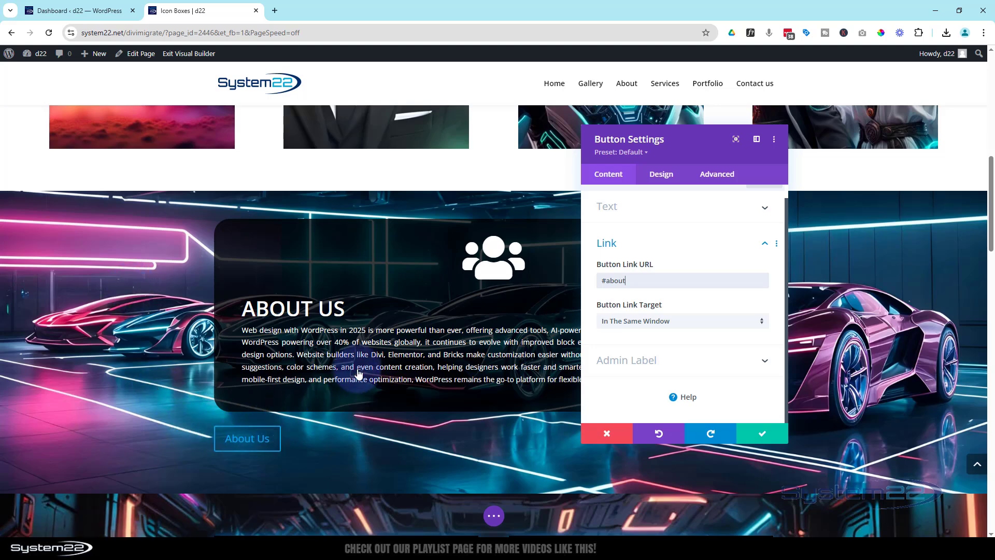
- Enable custom styles for the About Us button and set its text color to white (#ffffff)
click(661, 175)
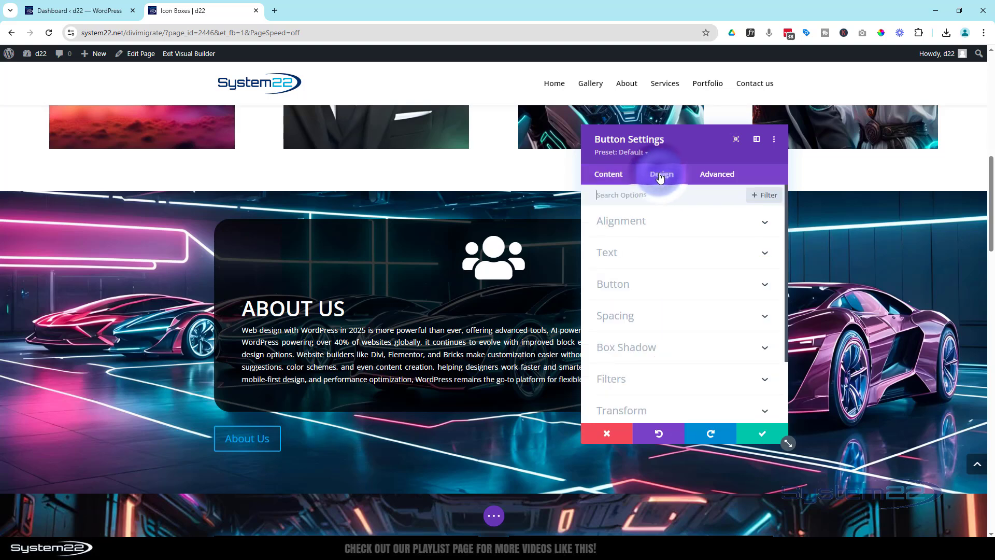
click(683, 292)
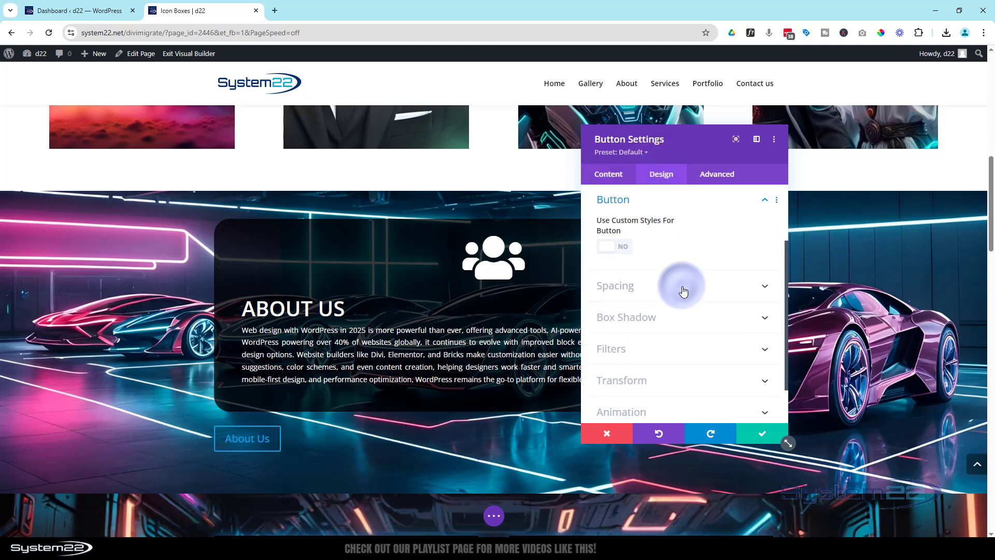
click(625, 244)
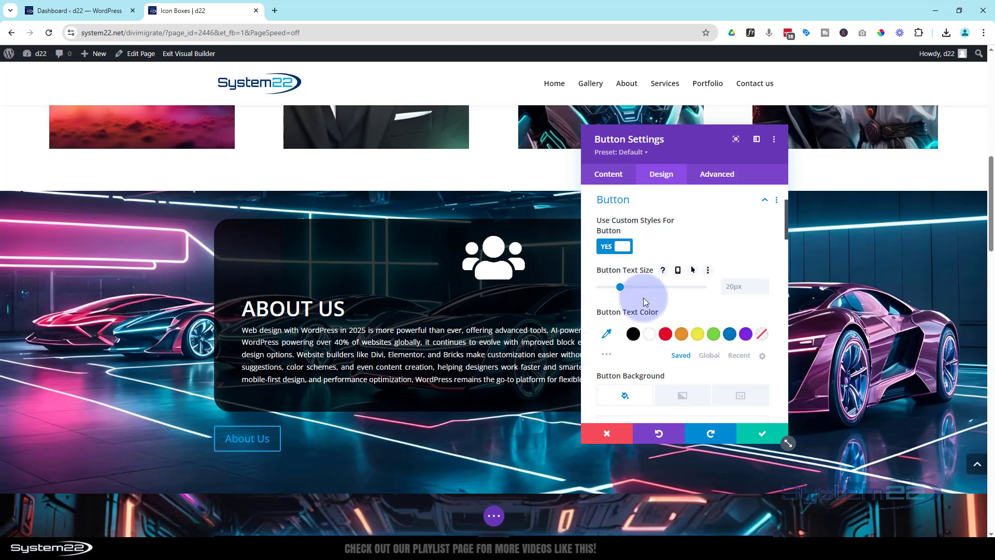
click(649, 334)
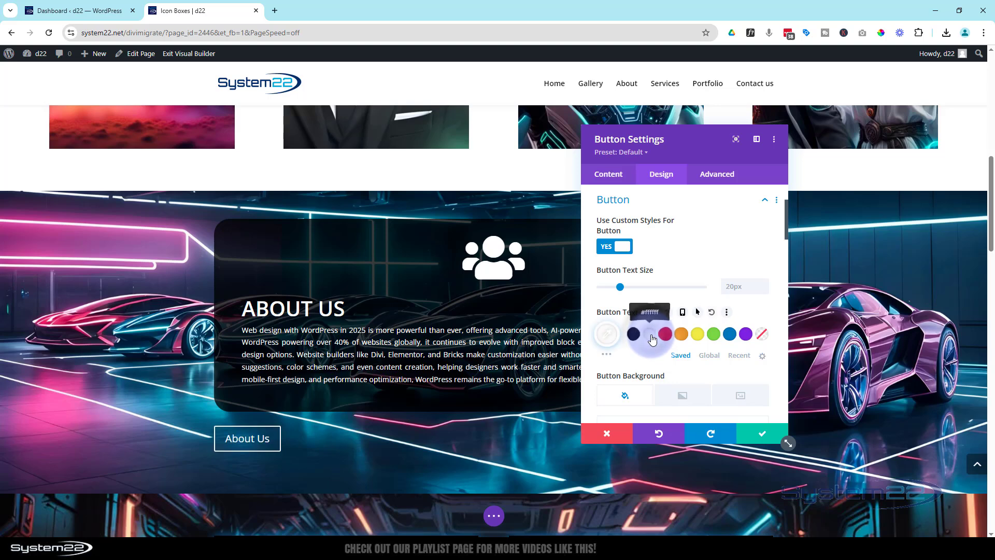
- Set the button's background to semi-transparent black, rgba(0,0,0,0.71)
scroll(651, 337, down, 2)
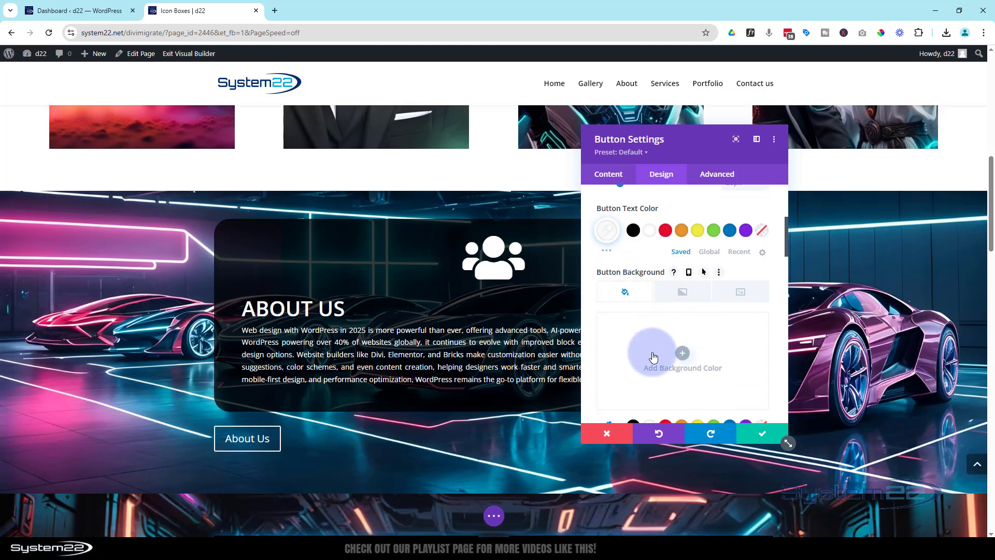
scroll(652, 358, down, 1)
scroll(652, 358, down, 1)
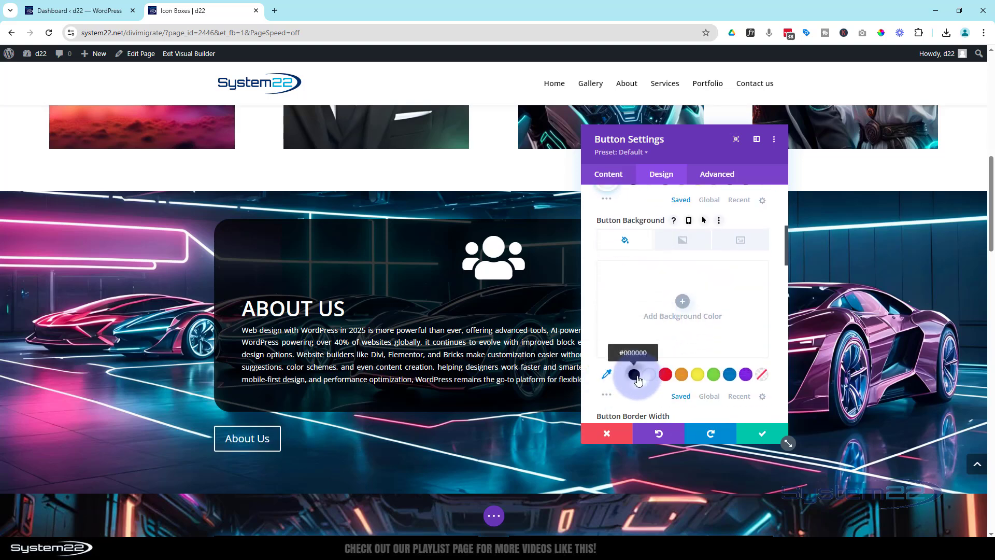
click(634, 377)
click(655, 323)
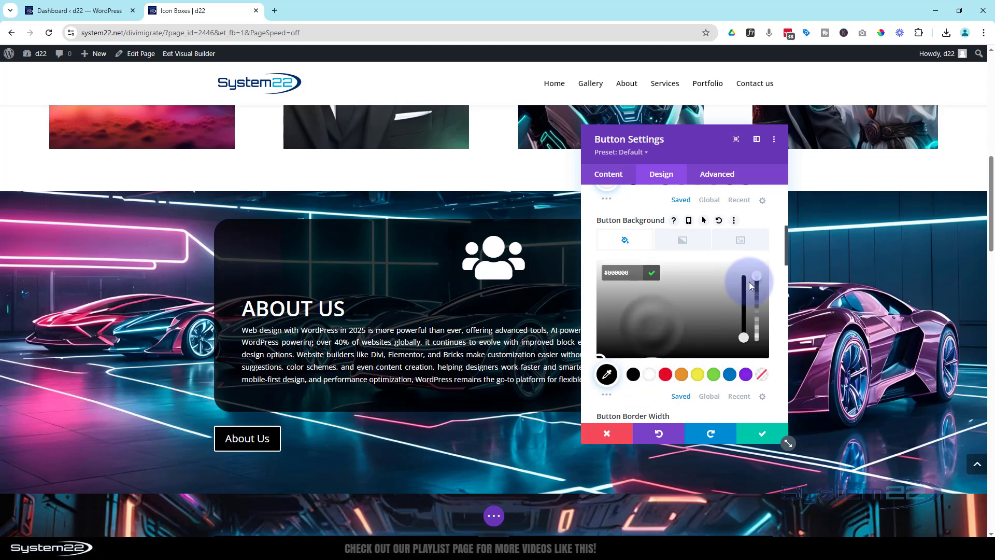
click(757, 295)
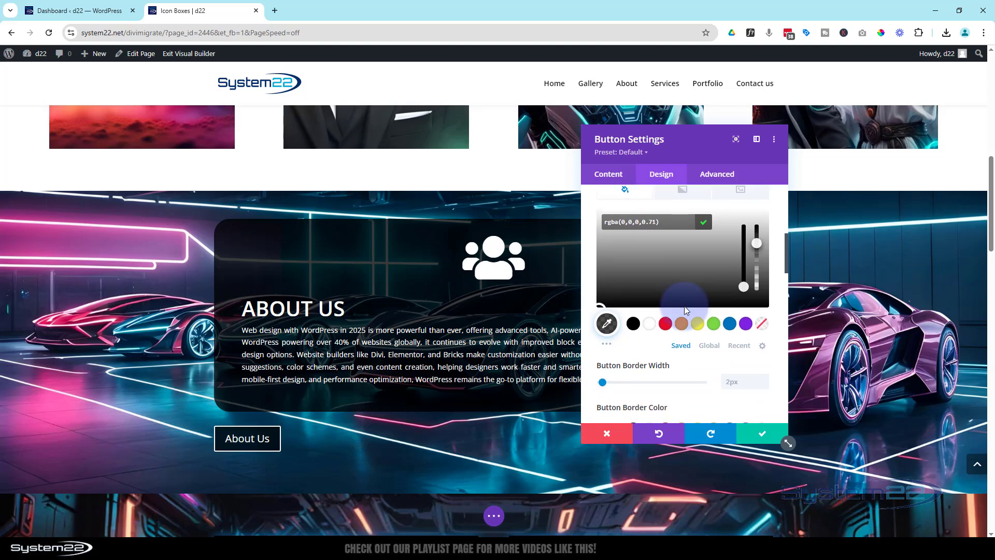
- Set the button's border width to 1px and its hover border color to orange (#e09900)
scroll(684, 305, down, 2)
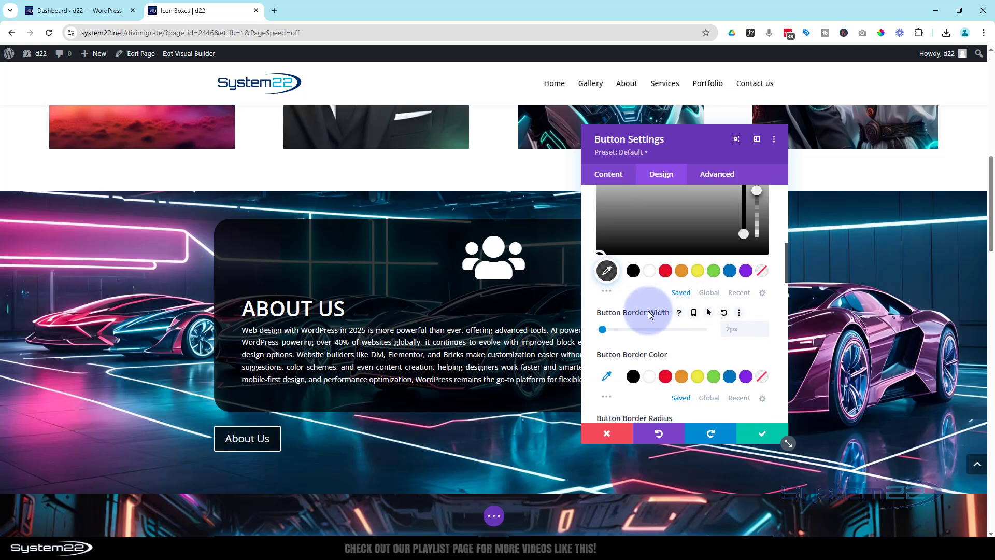
click(765, 333)
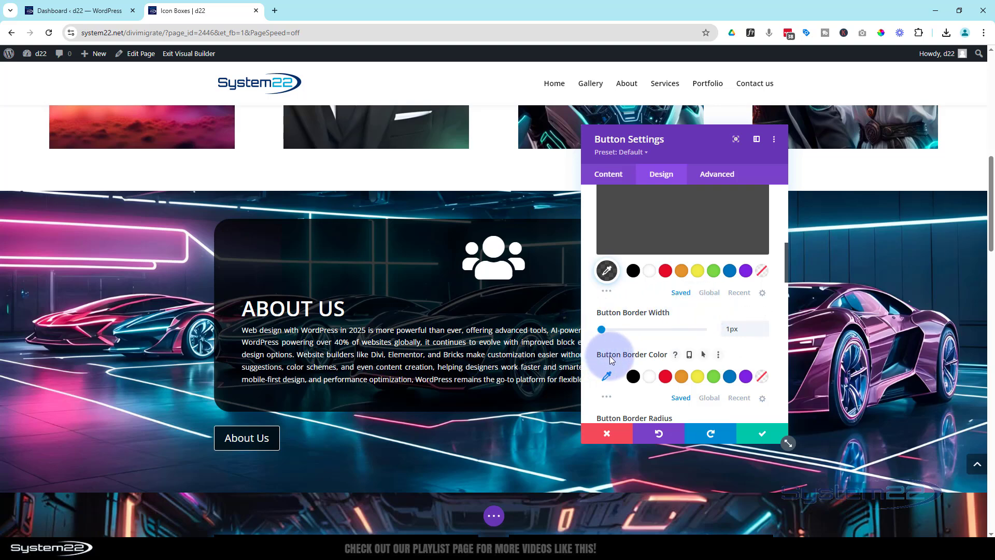
click(706, 355)
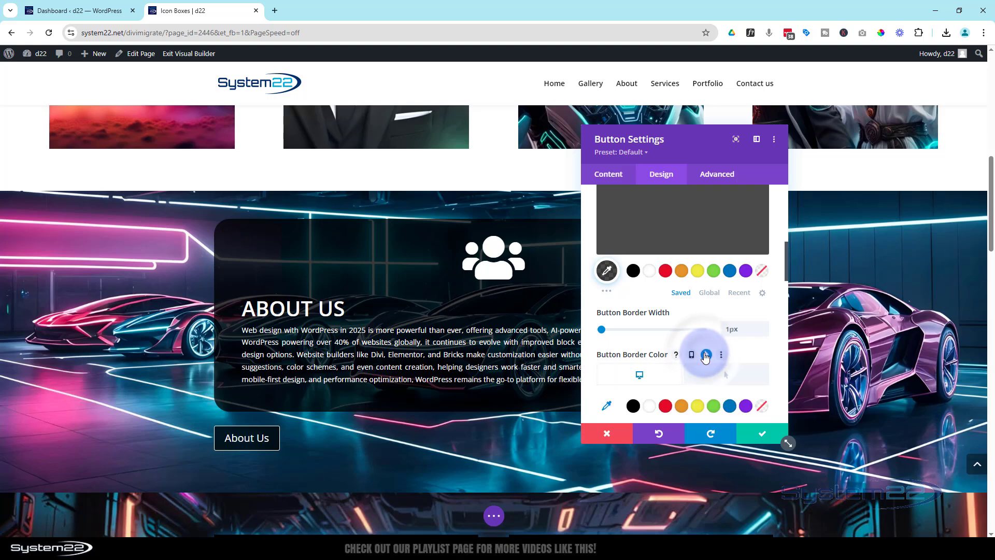
click(725, 377)
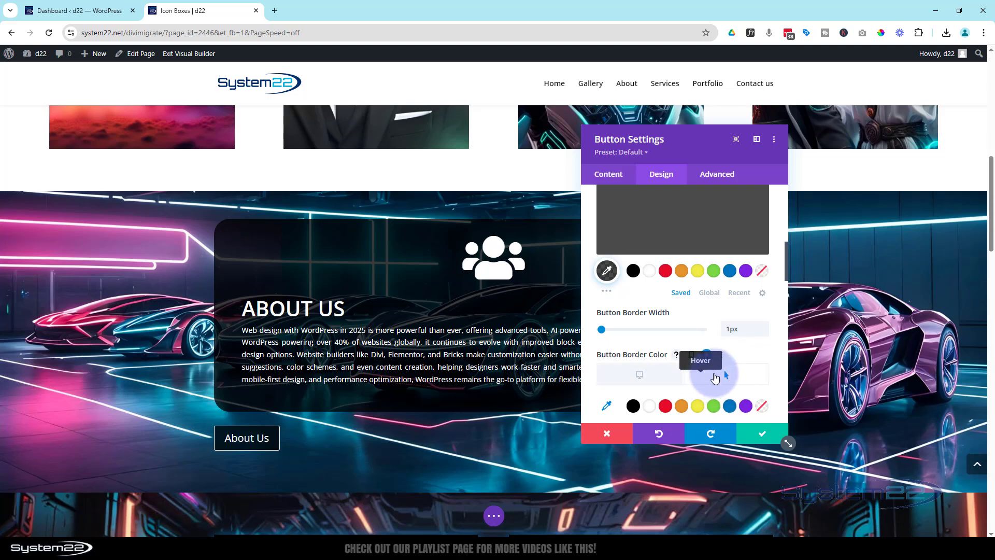
click(682, 407)
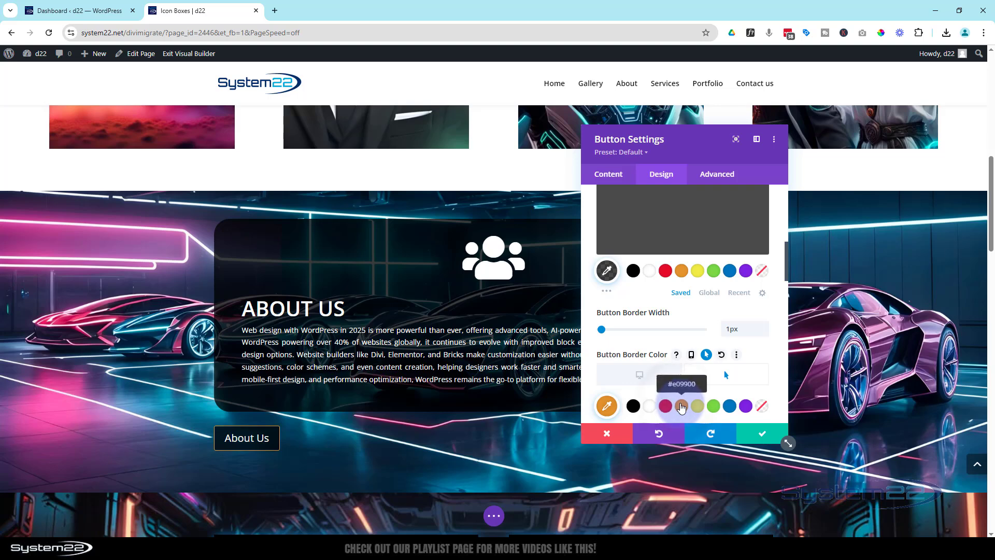
click(647, 382)
- Set the button's hover text color to orange, keeping white for the normal state
scroll(648, 383, up, 5)
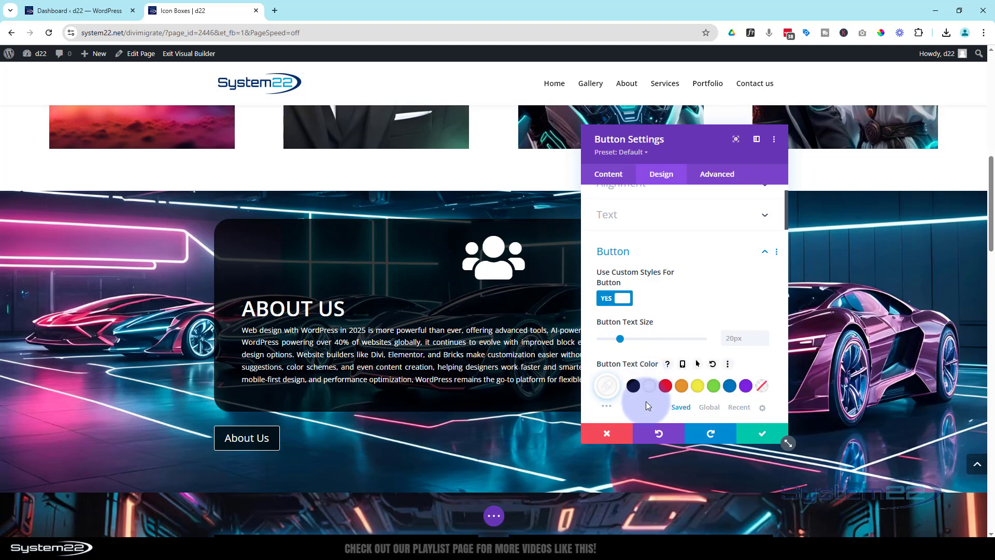
click(698, 364)
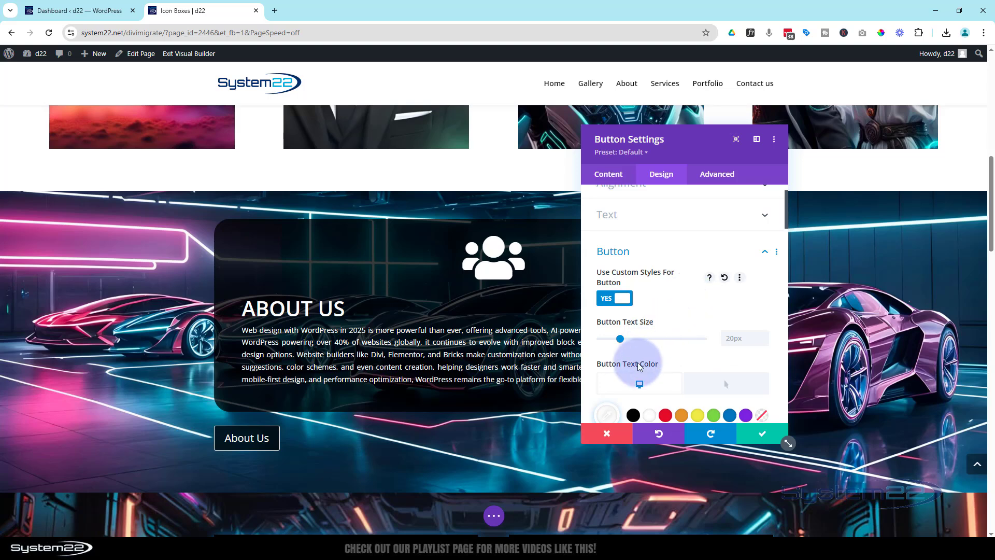
scroll(706, 318, down, 1)
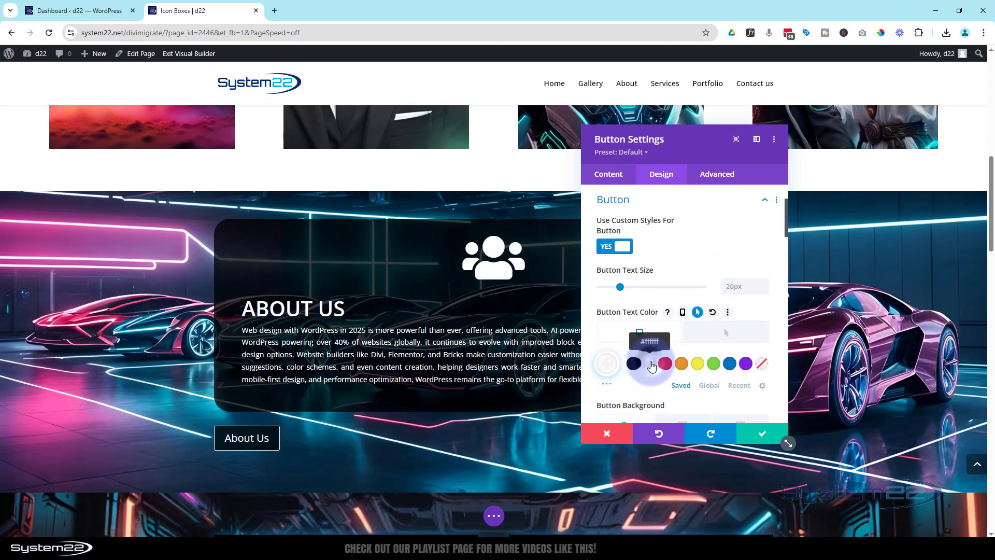
click(737, 340)
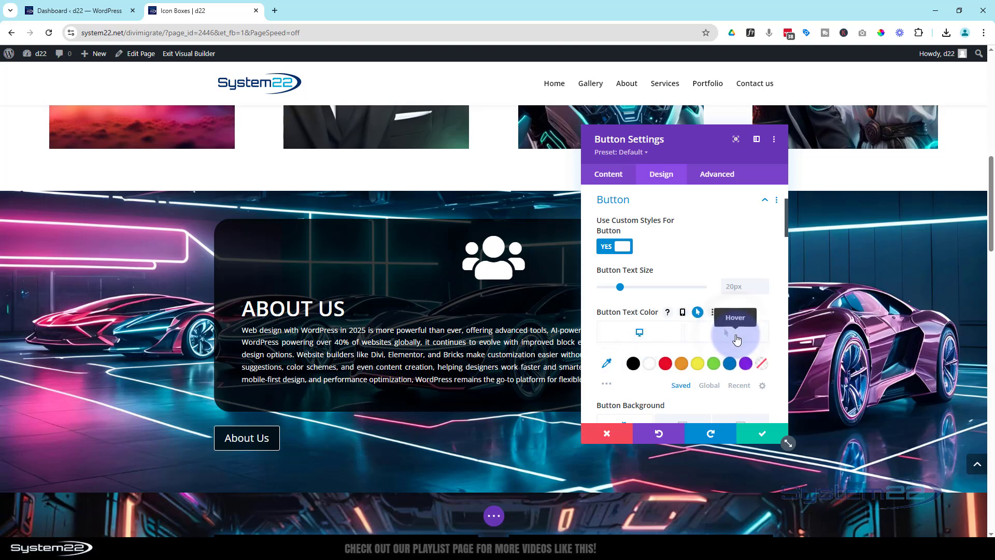
click(682, 364)
click(640, 333)
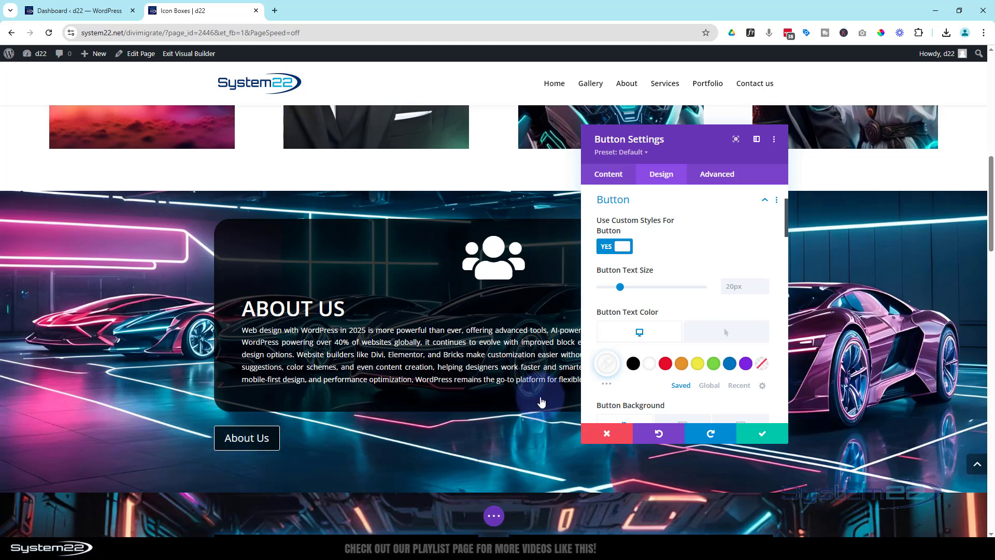
- Set the button's bottom margin to 2px
click(645, 206)
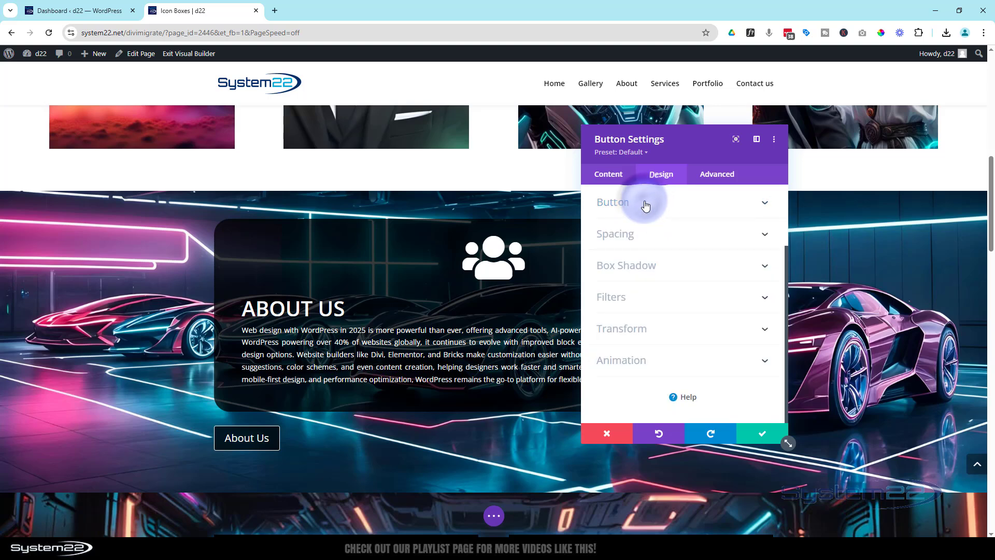
click(671, 239)
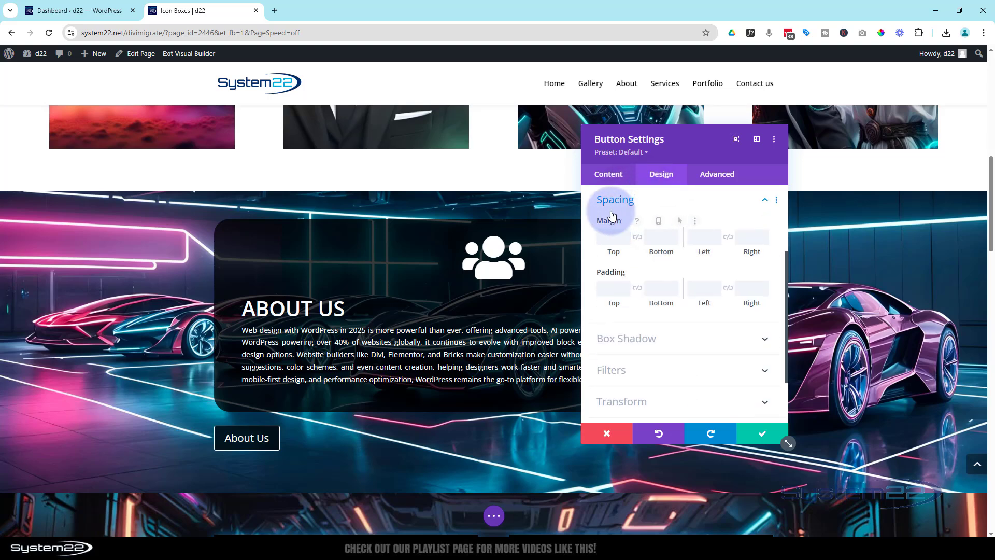
click(672, 235)
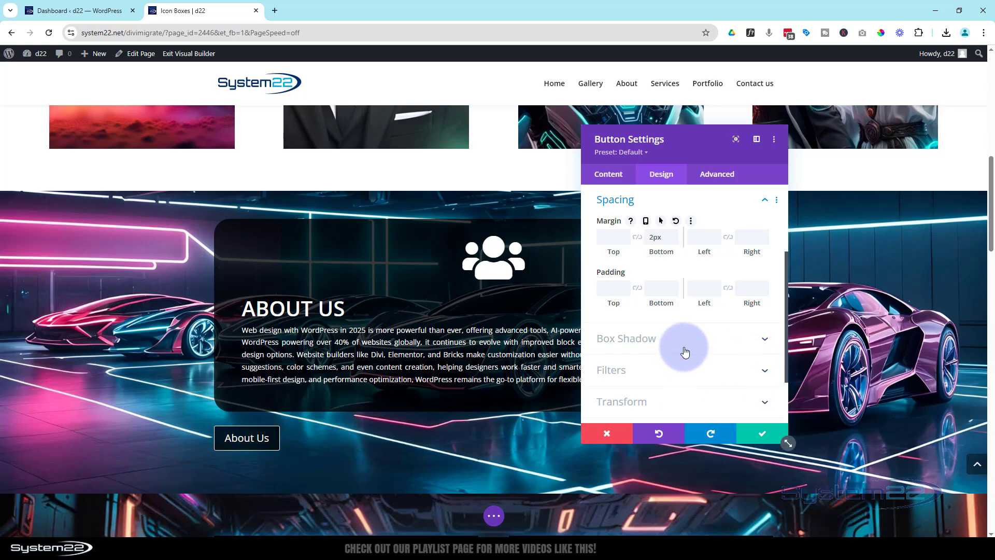
scroll(684, 349, up, 3)
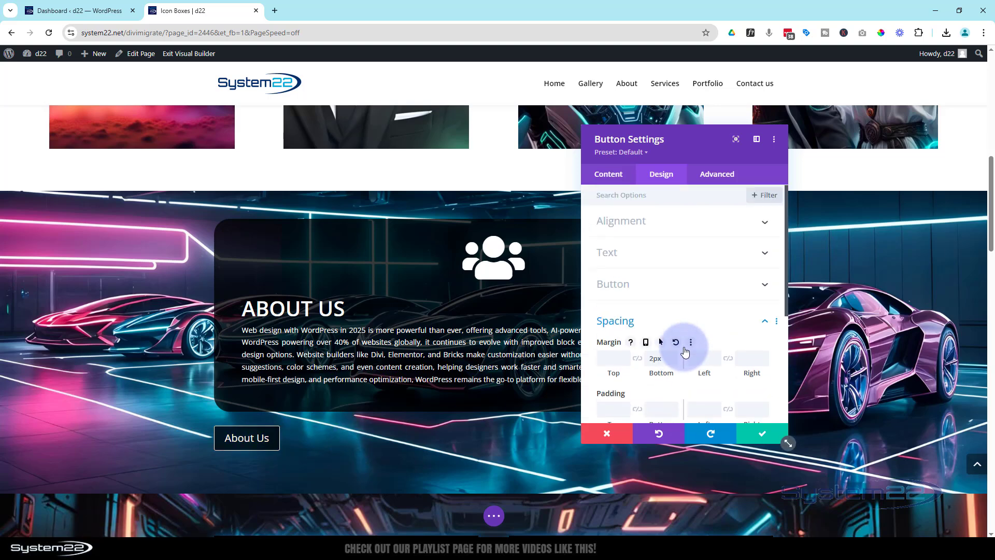
- Give the About Us button the three-person group icon, found by searching "peo", and disable showing the icon only on hover
click(686, 282)
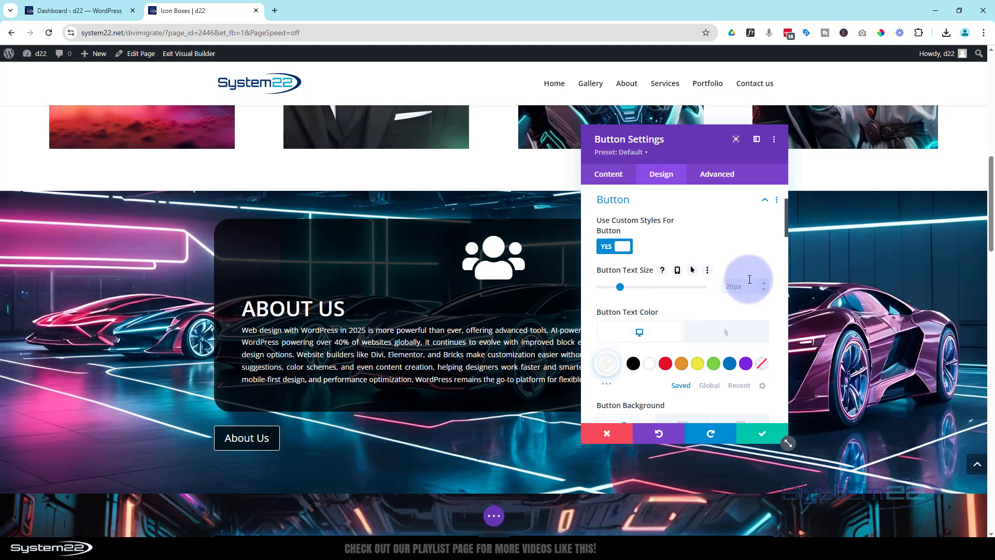
scroll(703, 299, down, 10)
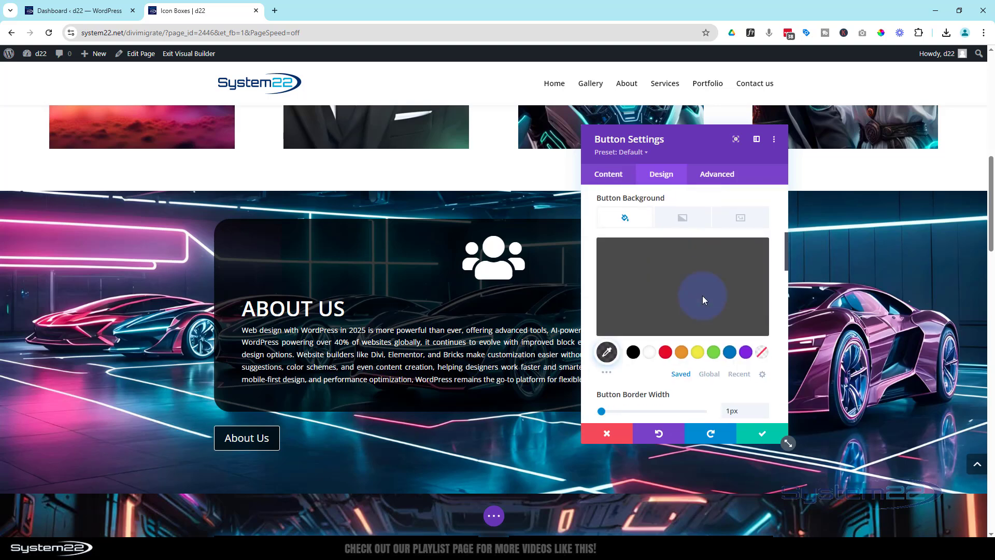
scroll(703, 300, down, 1)
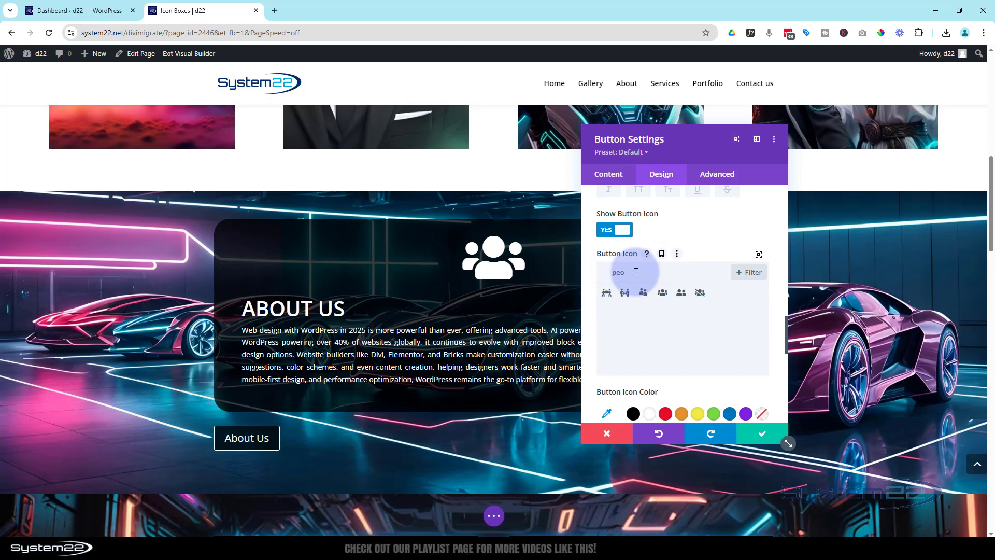
text(o)
click(662, 295)
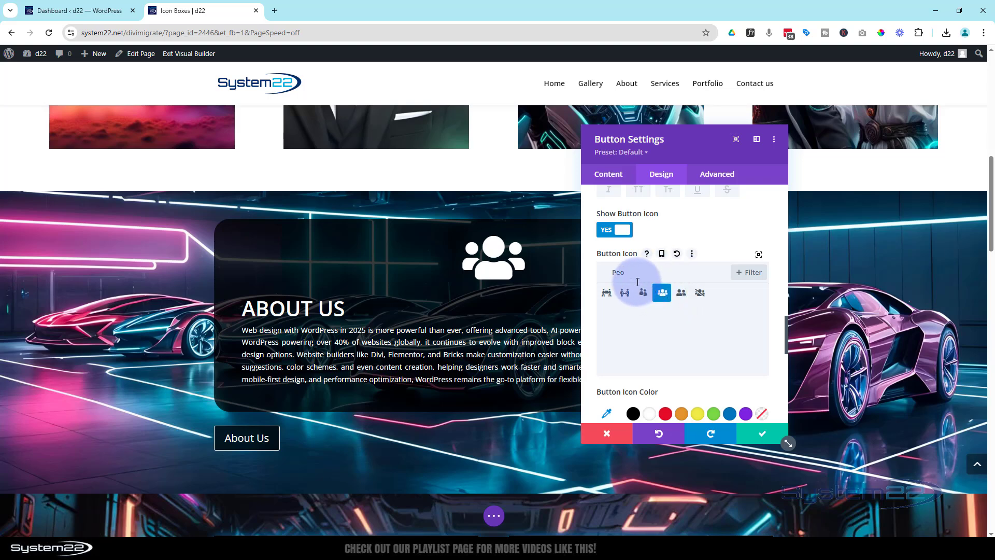
scroll(638, 281, down, 4)
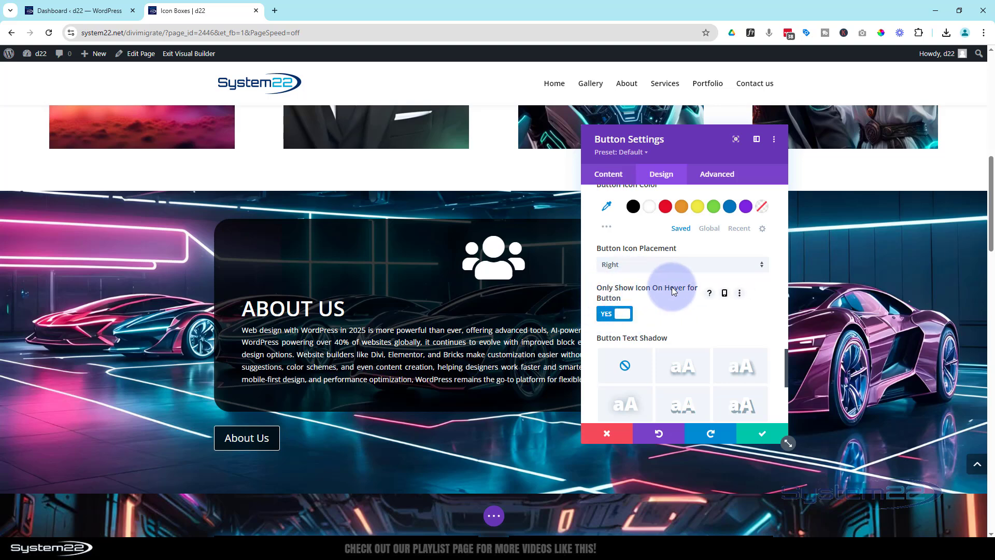
click(614, 314)
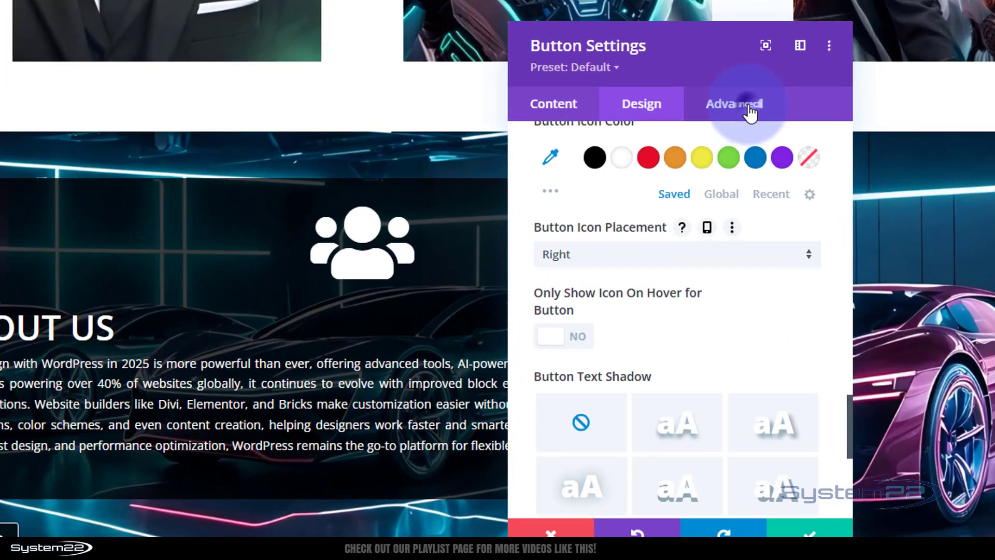
- Add the custom CSS "width: 150px;" to the button module's main element and save the button settings
click(726, 178)
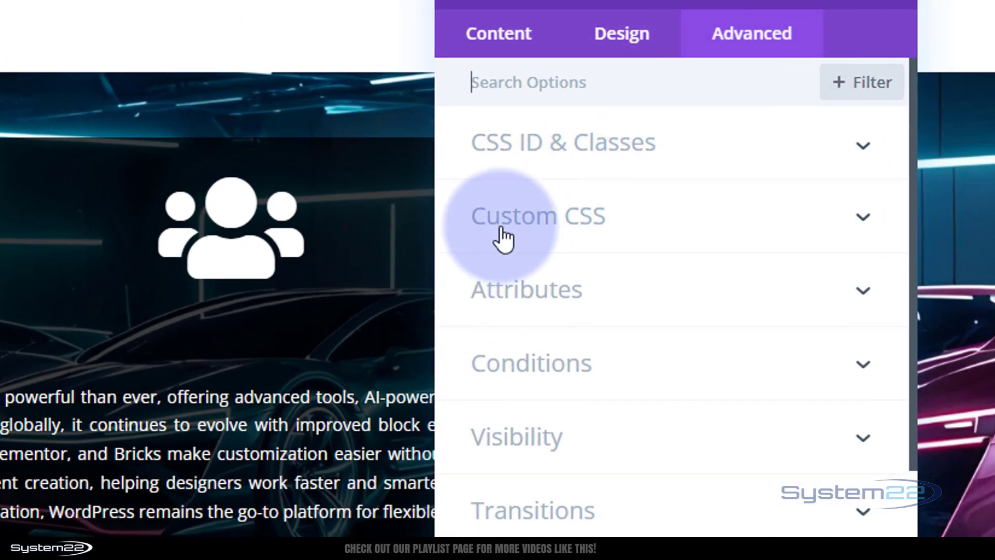
click(699, 227)
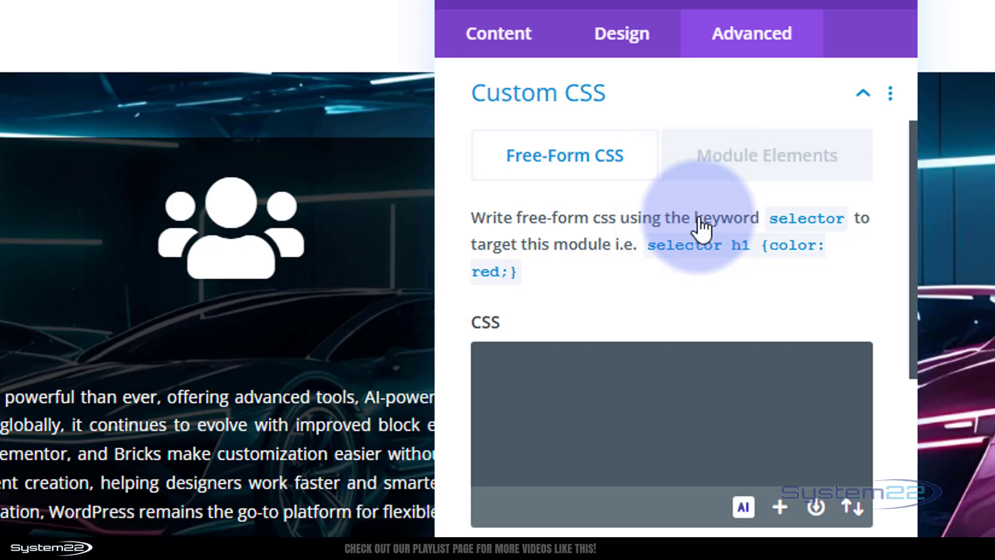
click(745, 158)
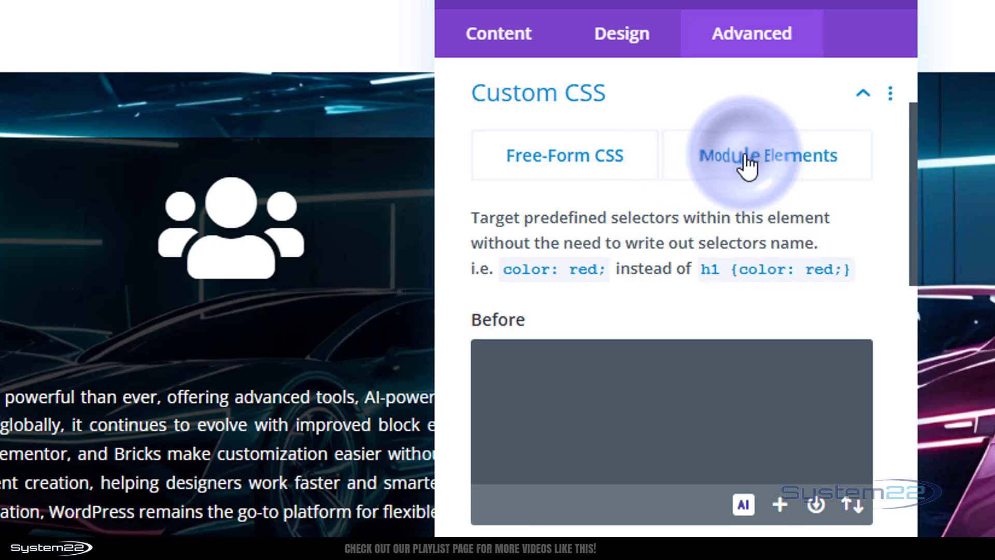
scroll(688, 229, down, 5)
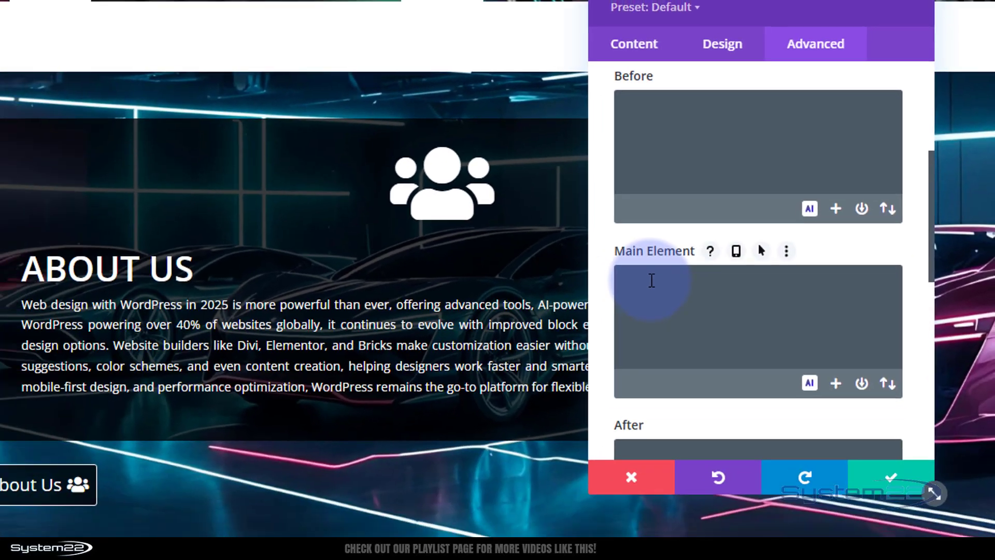
click(518, 363)
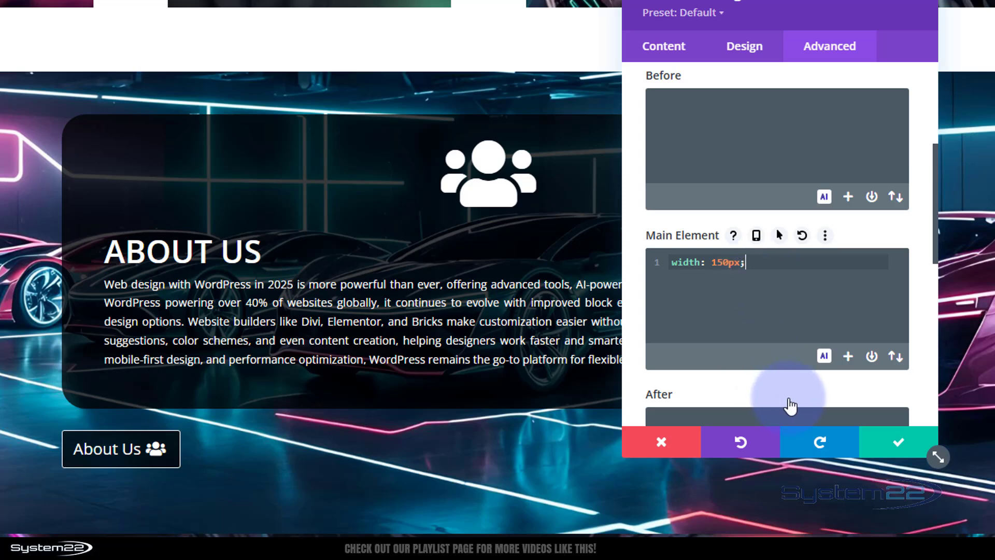
click(906, 453)
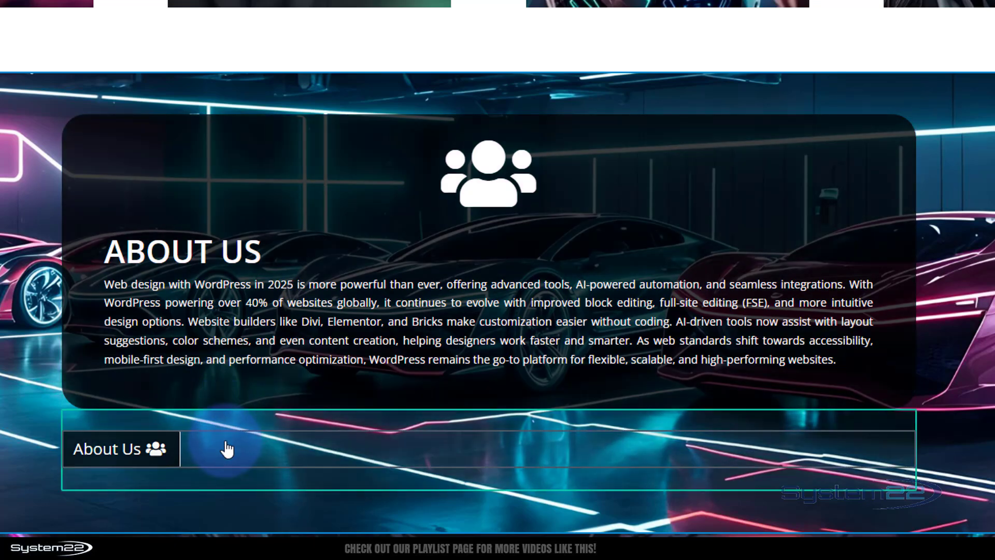
- Set the width and max width of the row holding the About Us button to 100%
click(227, 444)
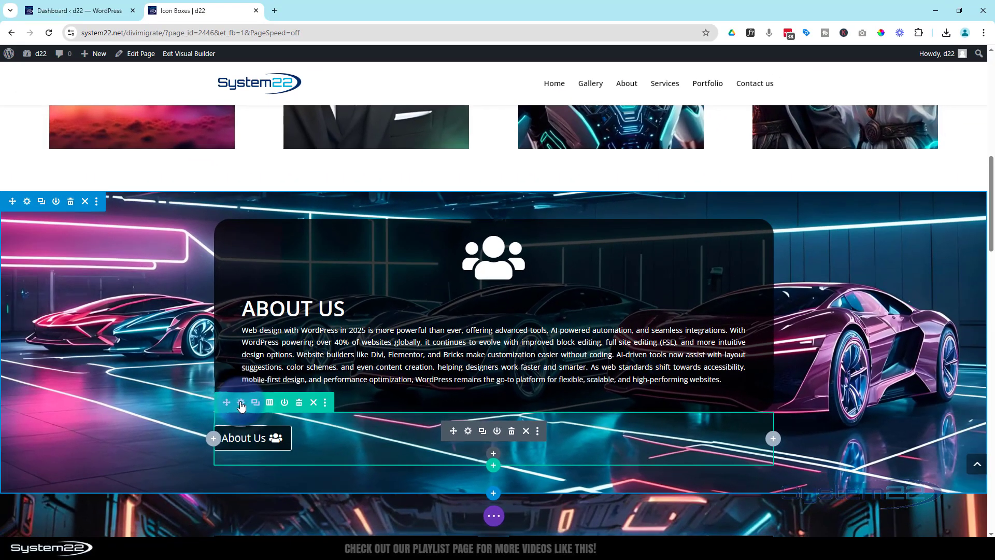
click(102, 395)
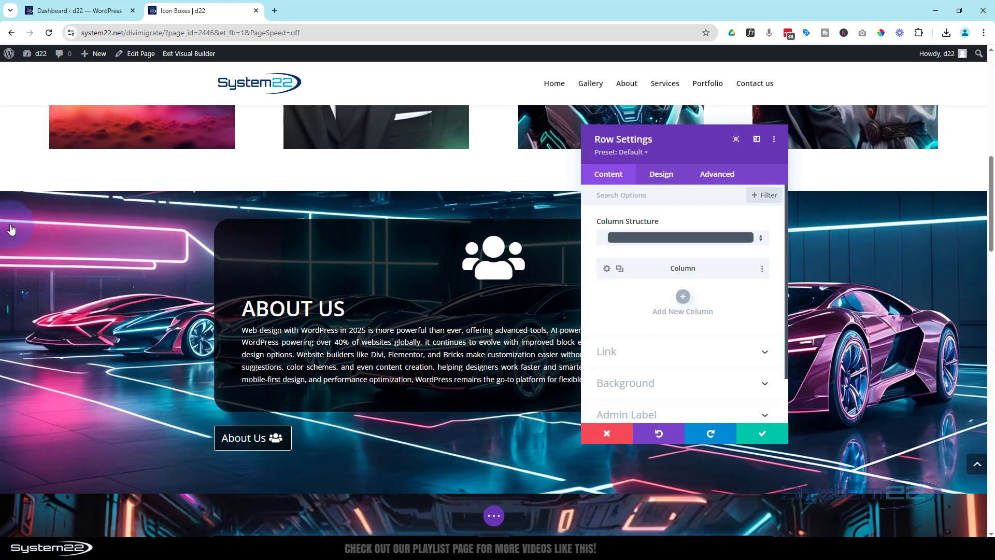
click(662, 174)
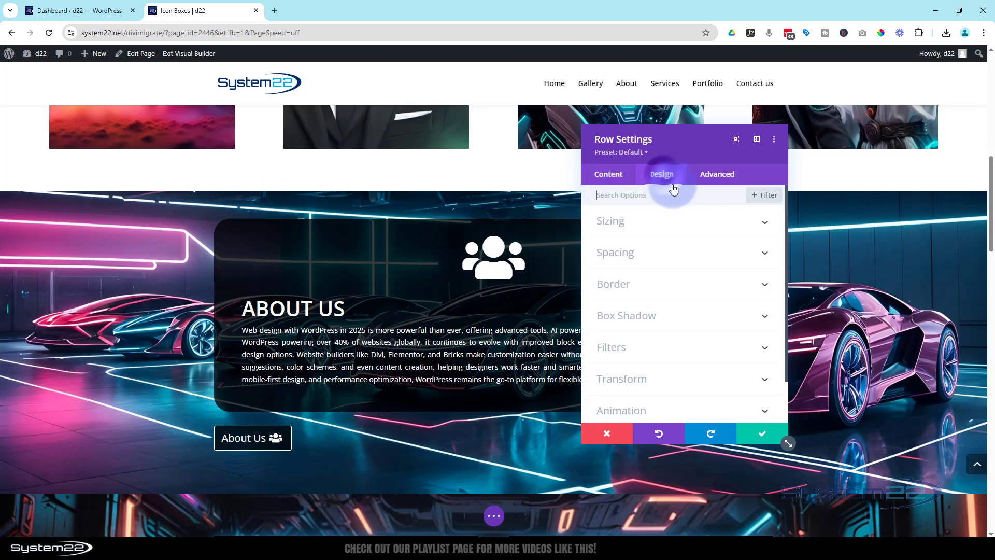
click(658, 221)
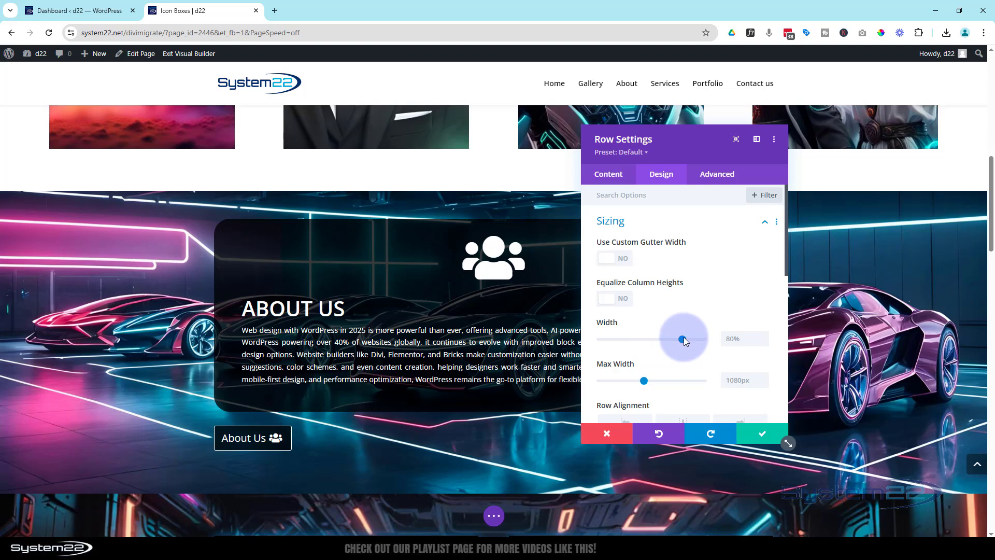
drag(683, 337, 715, 340)
key(ctrl+c)
click(747, 339)
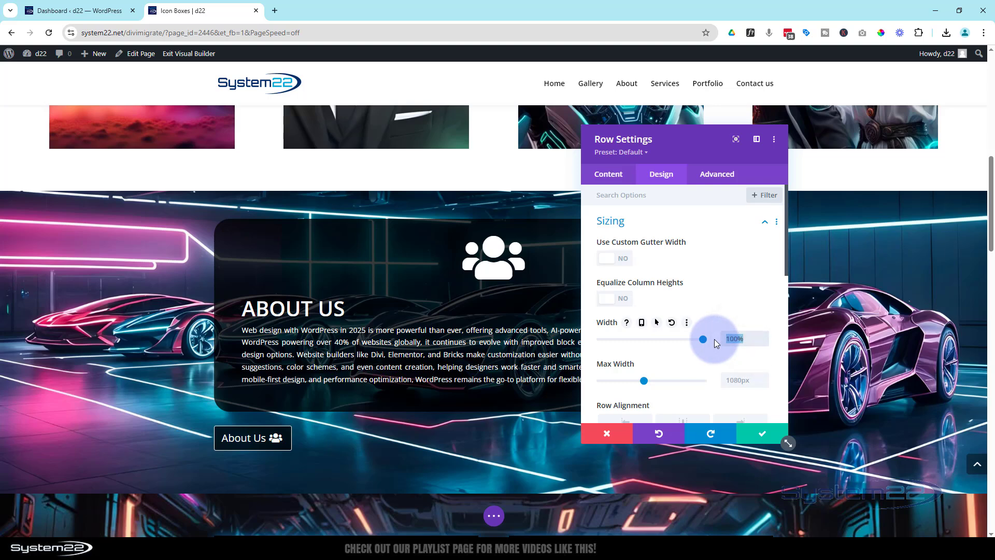
double_click(740, 380)
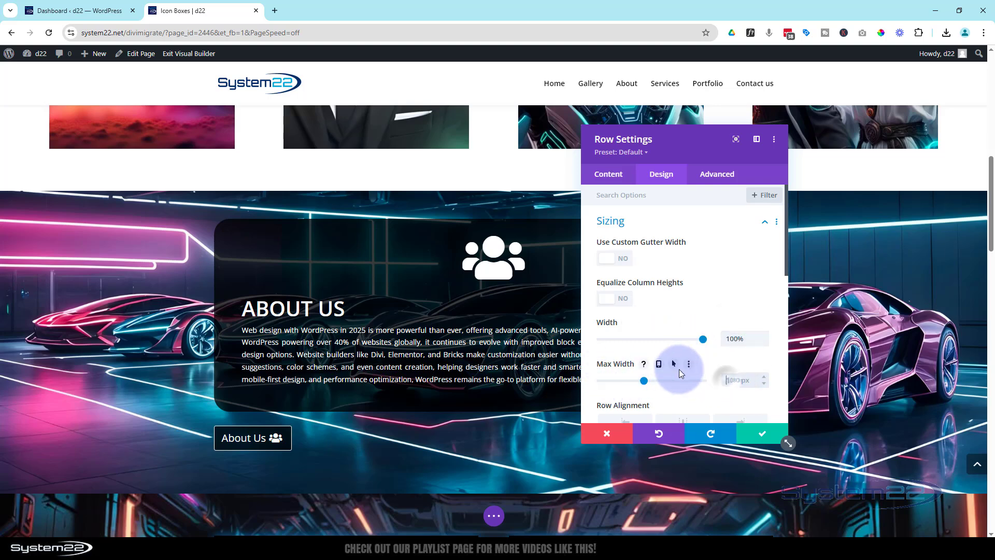
key(ctrl+v)
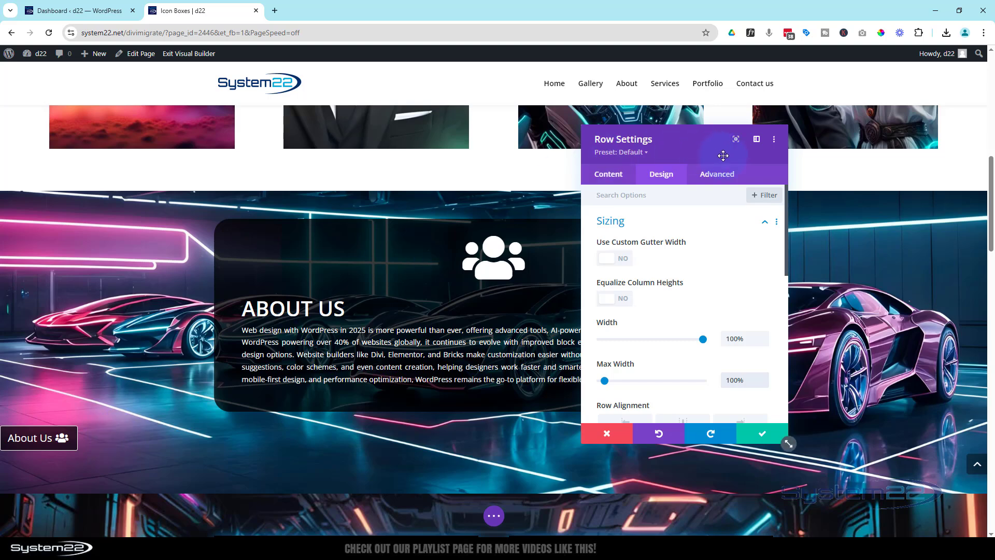
- Set the button row's sticky position to Stick to Top
click(715, 175)
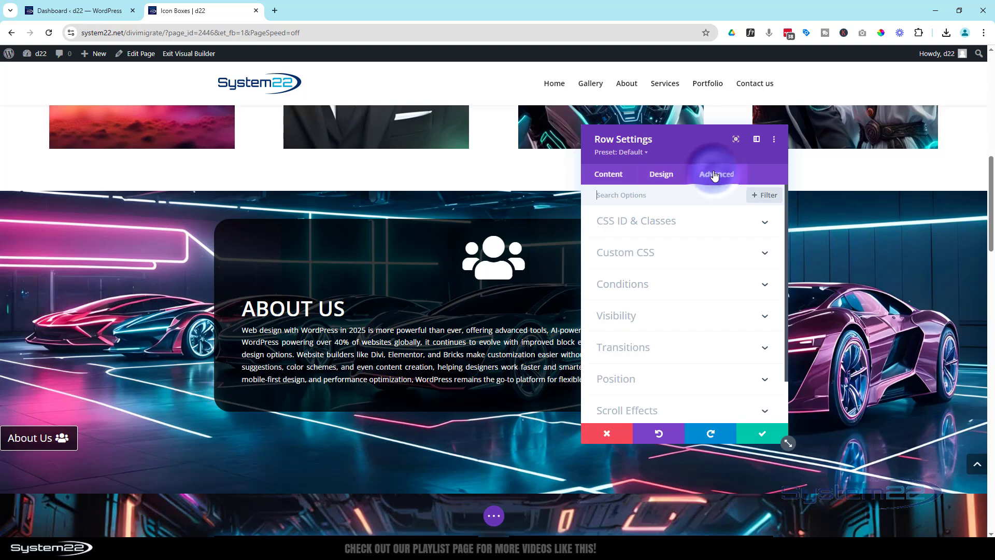
scroll(696, 328, down, 1)
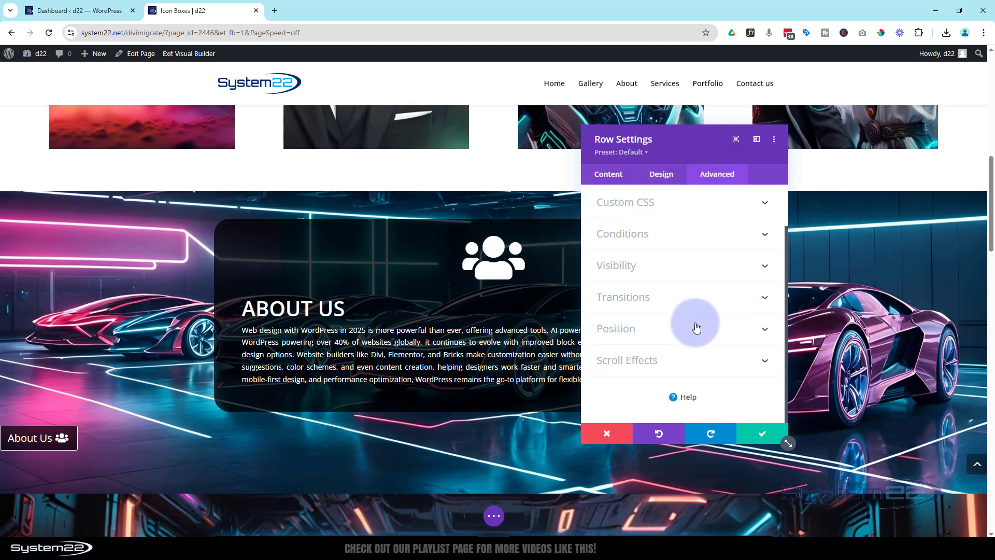
click(695, 366)
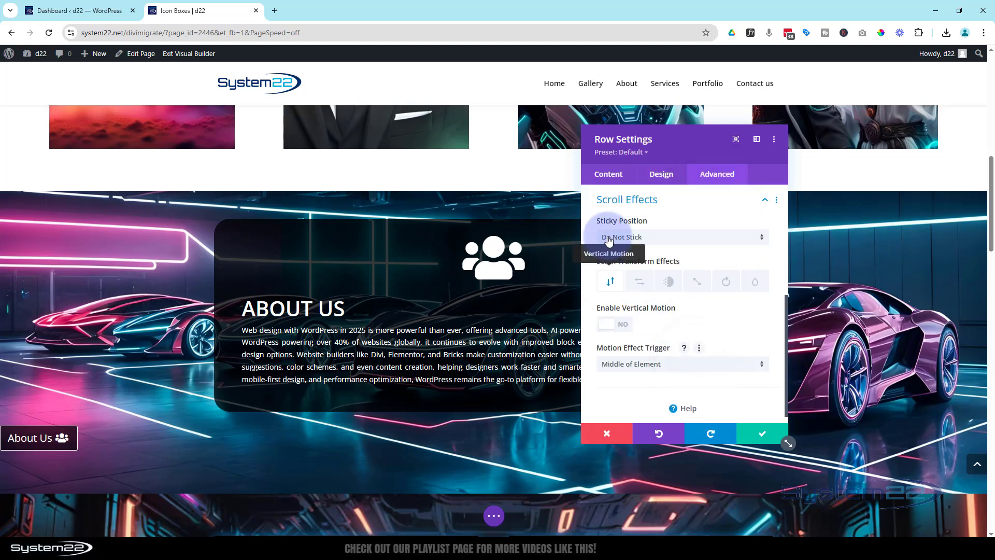
click(673, 243)
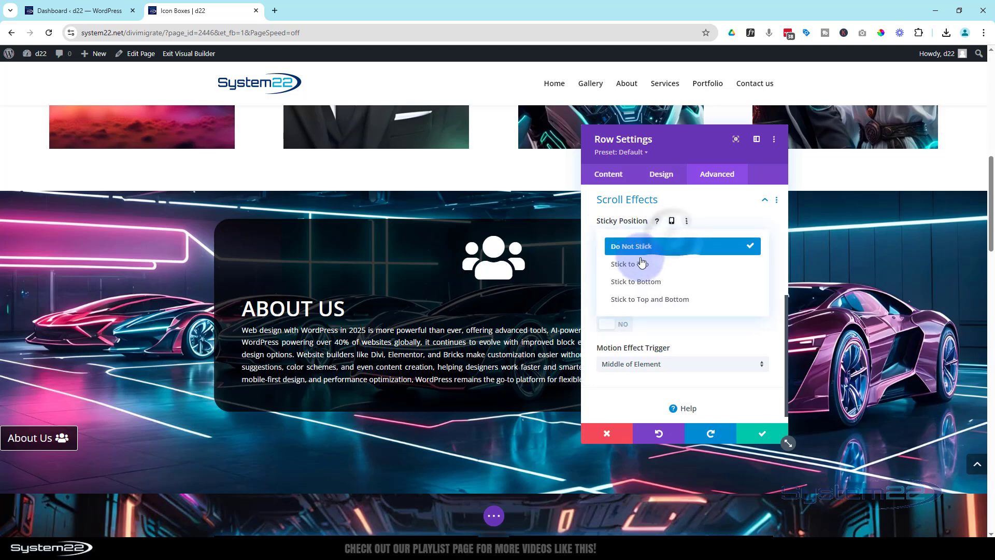
click(641, 266)
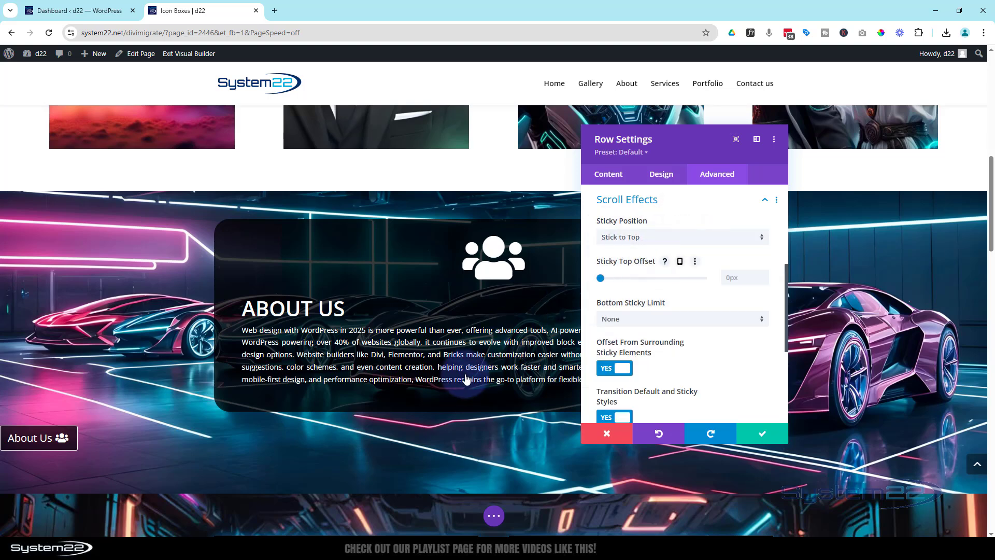
- Check how the sticky About Us button behaves down the page to the footer and back up to its section
scroll(473, 370, down, 3)
scroll(473, 370, down, 5)
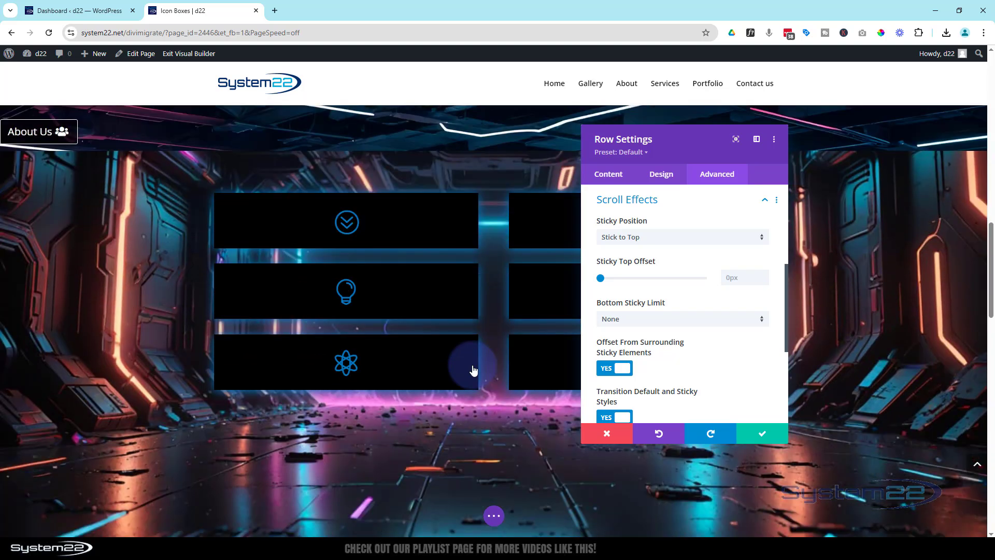
scroll(473, 370, down, 7)
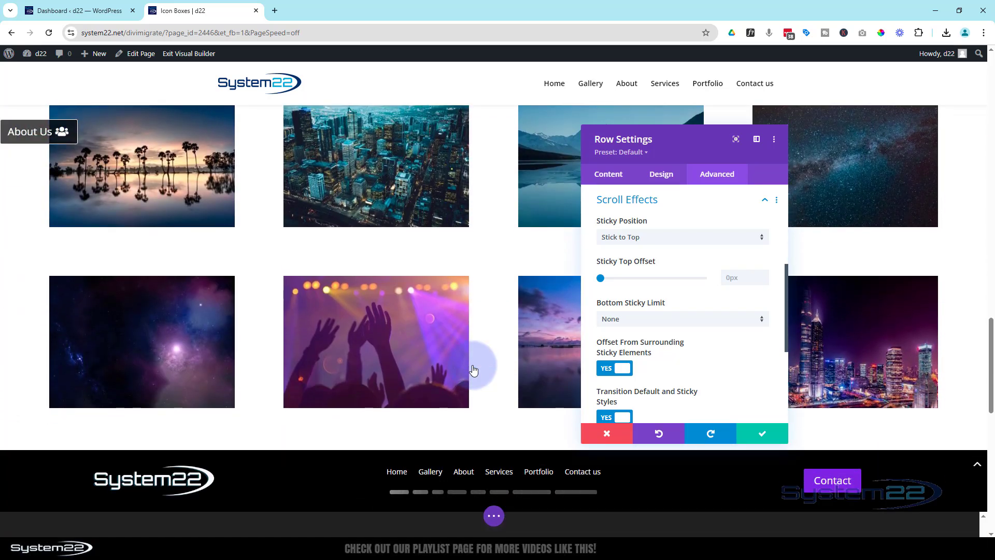
scroll(473, 370, down, 2)
scroll(473, 370, up, 4)
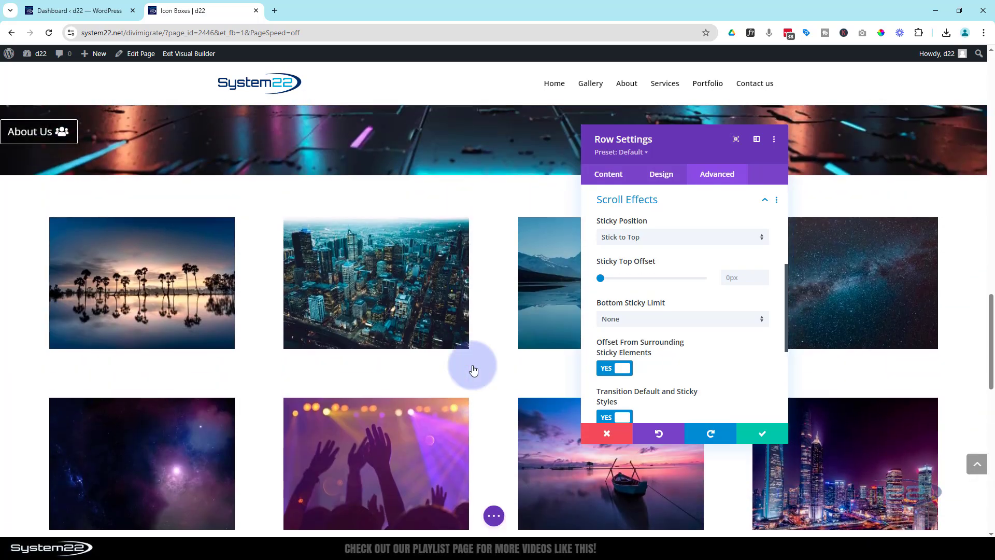
scroll(473, 370, up, 5)
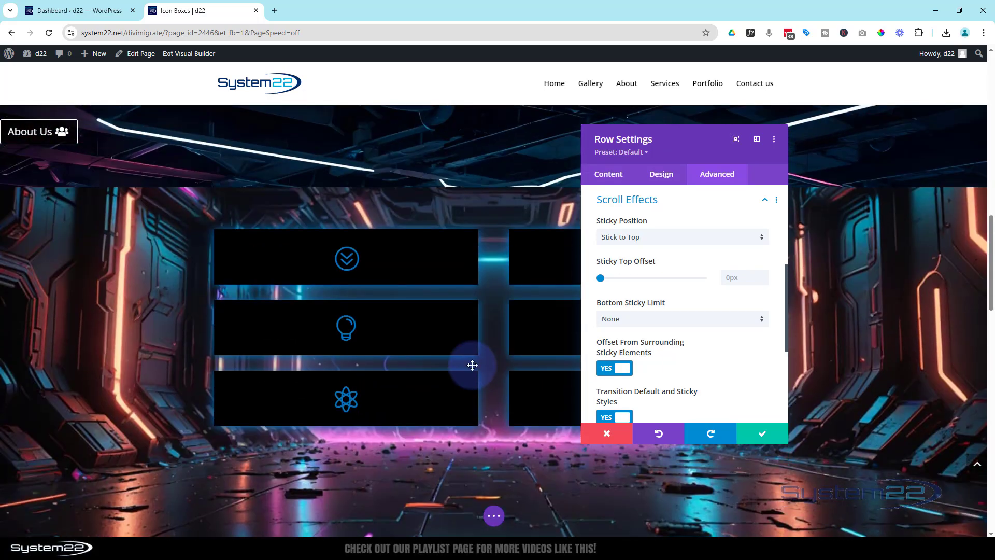
scroll(472, 365, up, 3)
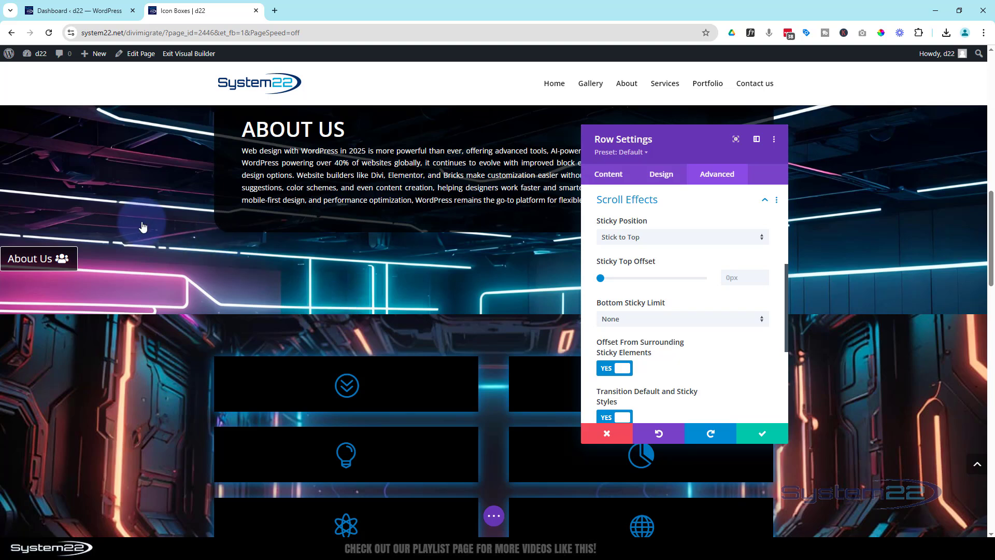
- Set the button row's top padding to 0px and link it to the bottom padding
click(669, 178)
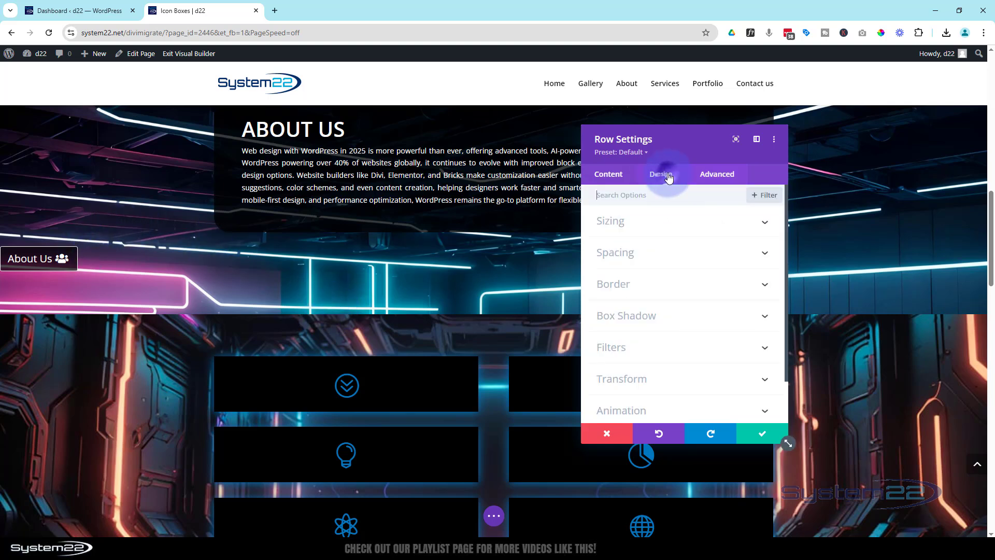
click(658, 254)
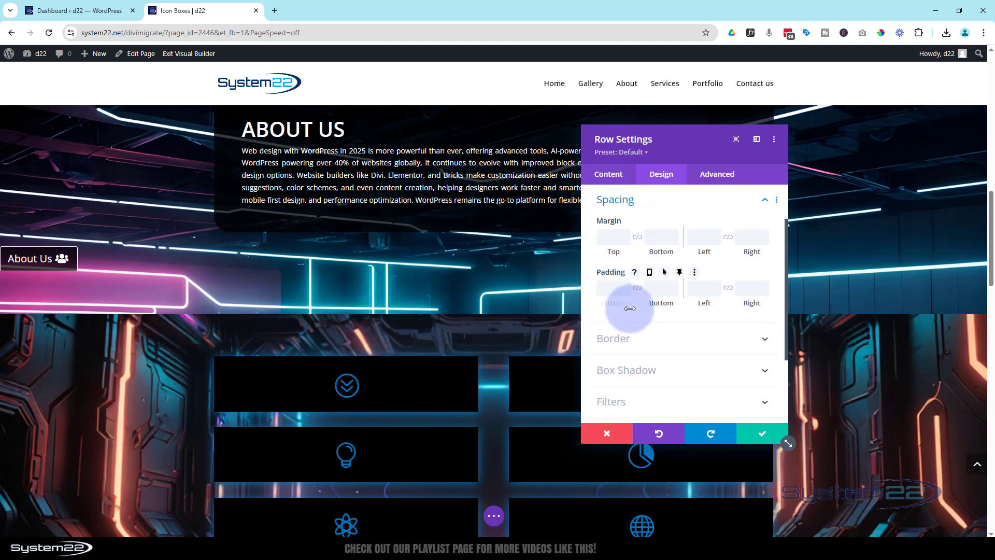
click(614, 285)
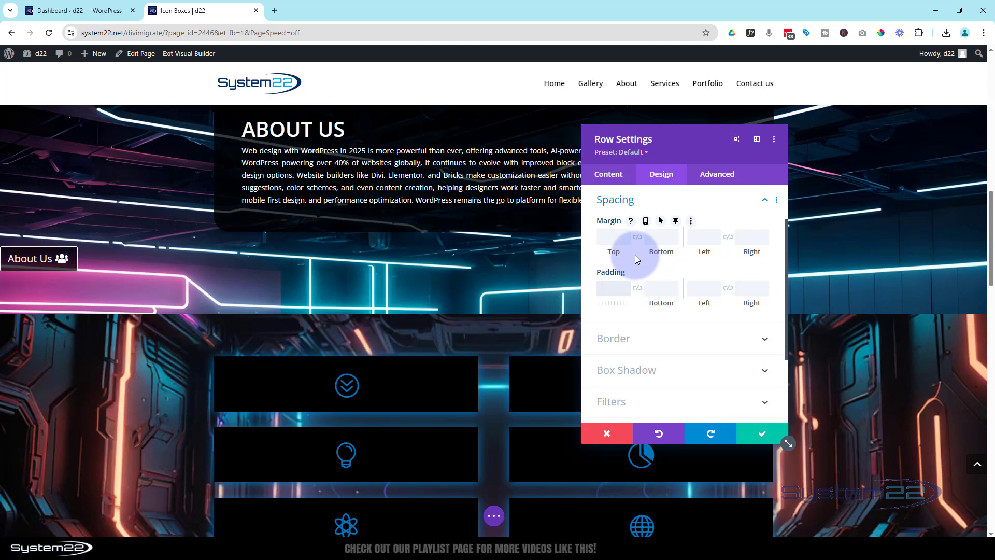
text(0px)
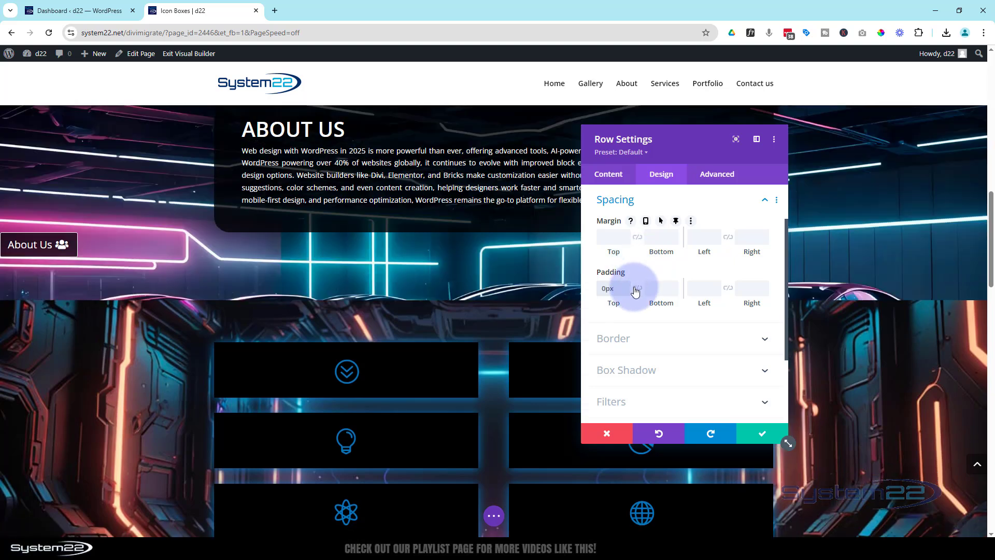
click(637, 289)
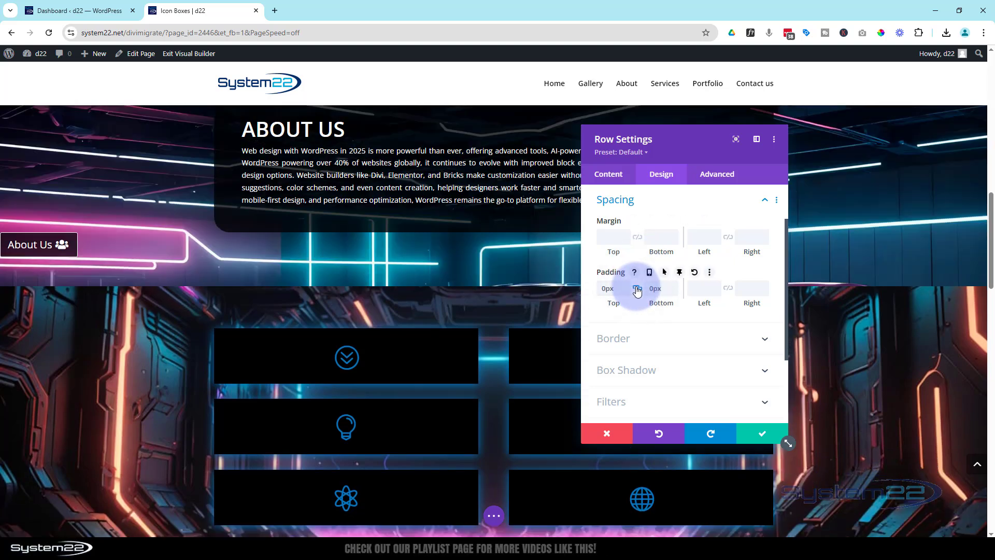
scroll(286, 220, down, 5)
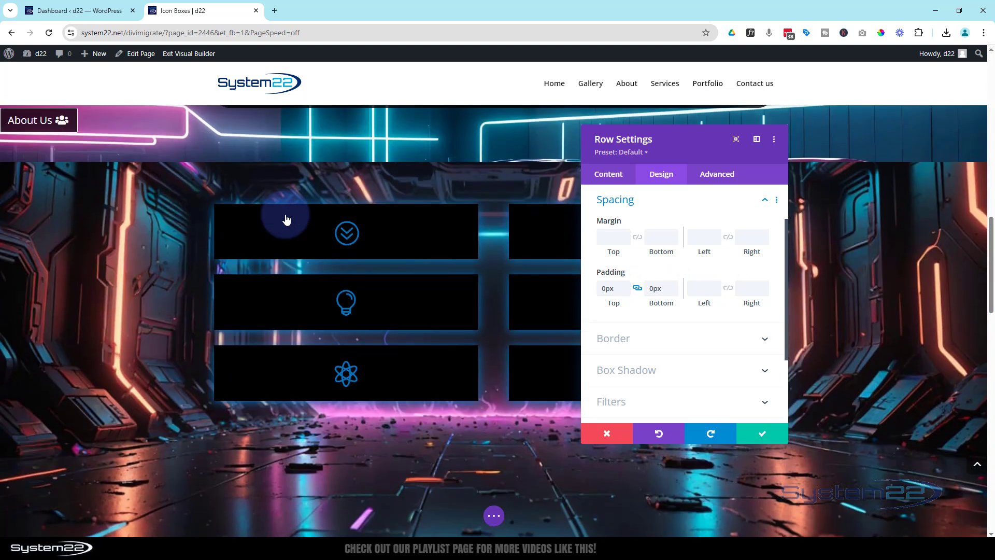
- Check how the sticky About Us button sits down the page with the new padding and save the row settings
scroll(286, 220, down, 2)
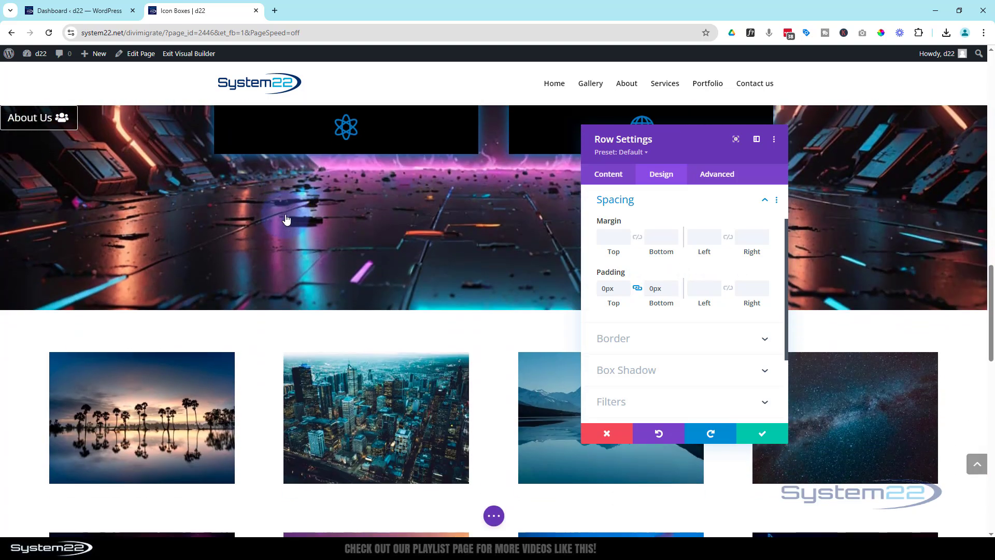
scroll(286, 219, up, 3)
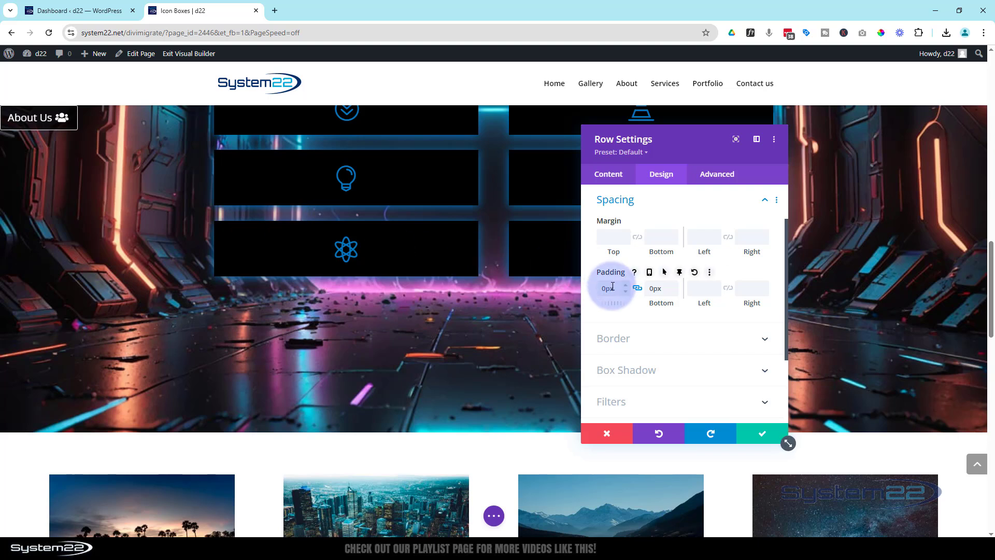
scroll(612, 286, up, 2)
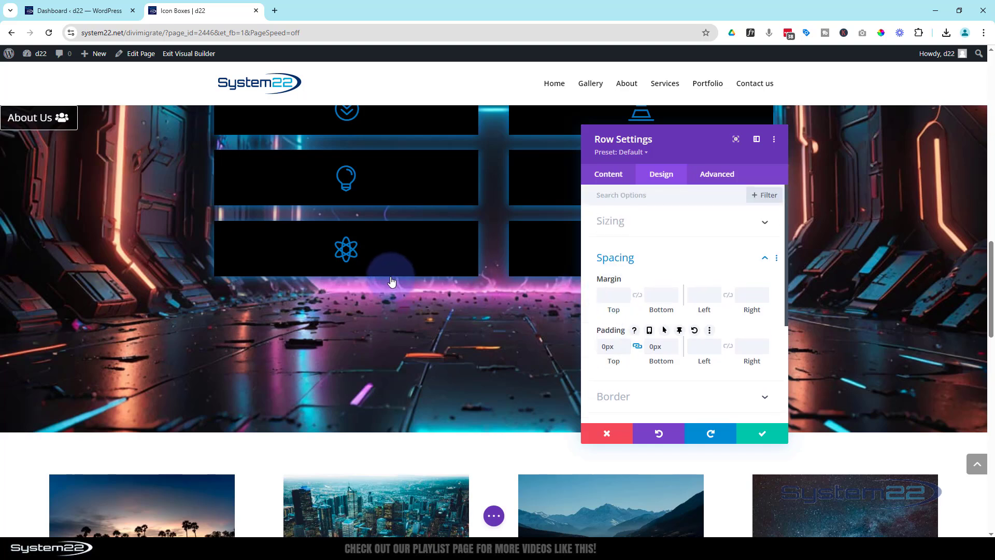
scroll(391, 282, up, 6)
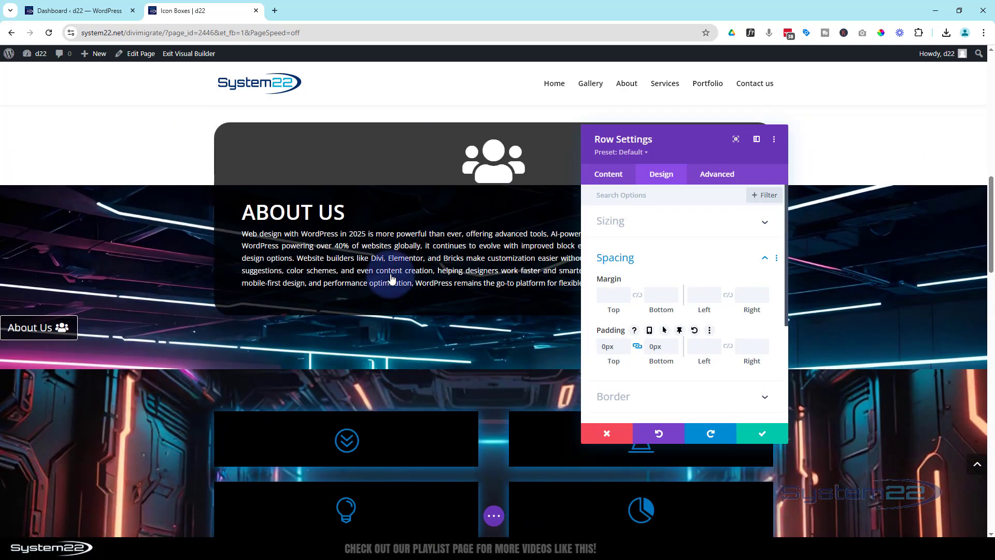
scroll(391, 280, up, 2)
scroll(391, 280, down, 4)
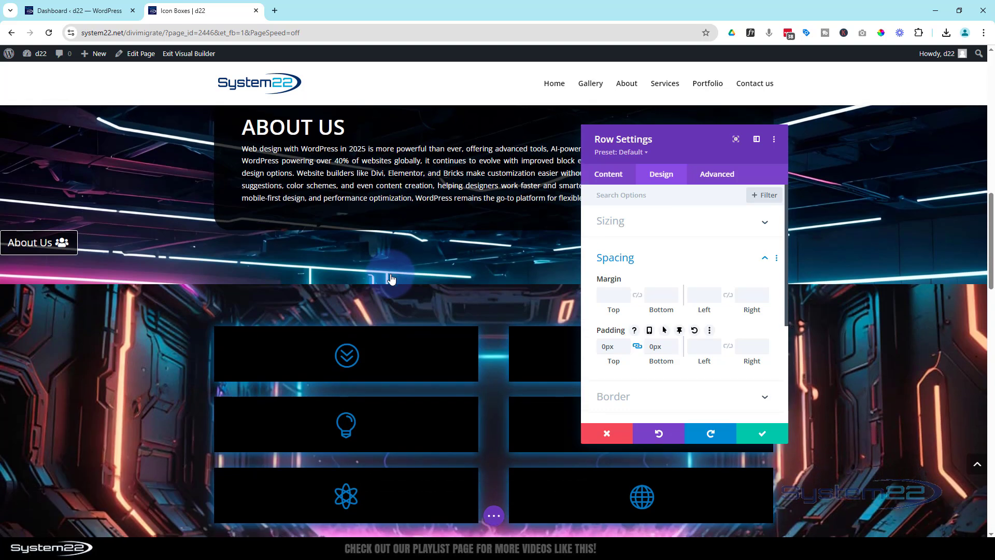
scroll(392, 280, down, 1)
scroll(392, 280, down, 2)
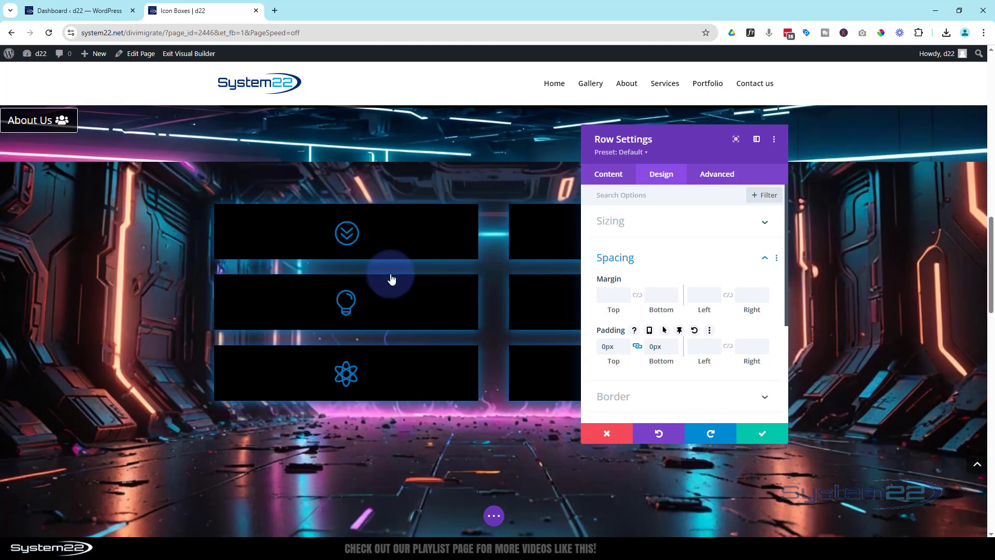
click(762, 437)
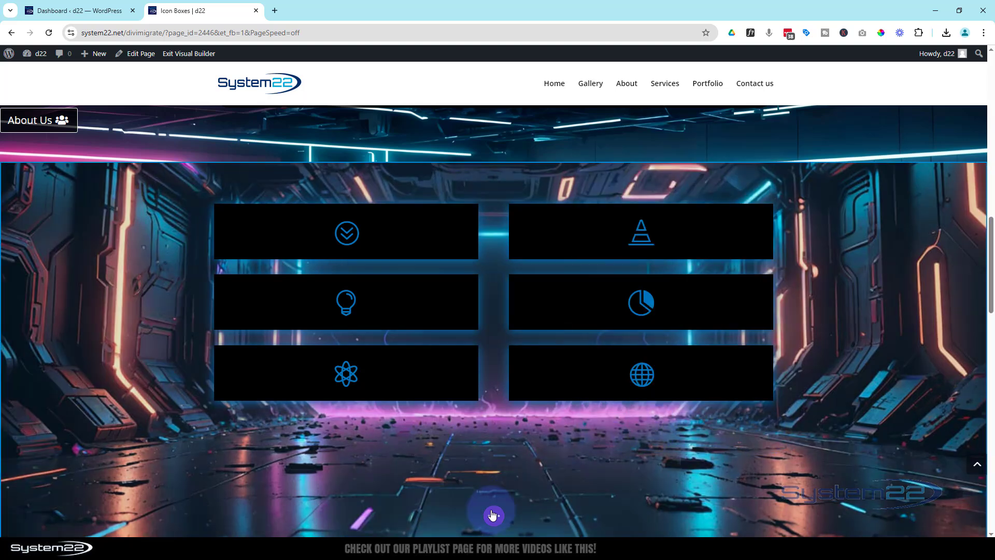
- Enable a separate sticky value for the About Us button's opacity filter and set its default opacity to 0%
scroll(490, 497, up, 3)
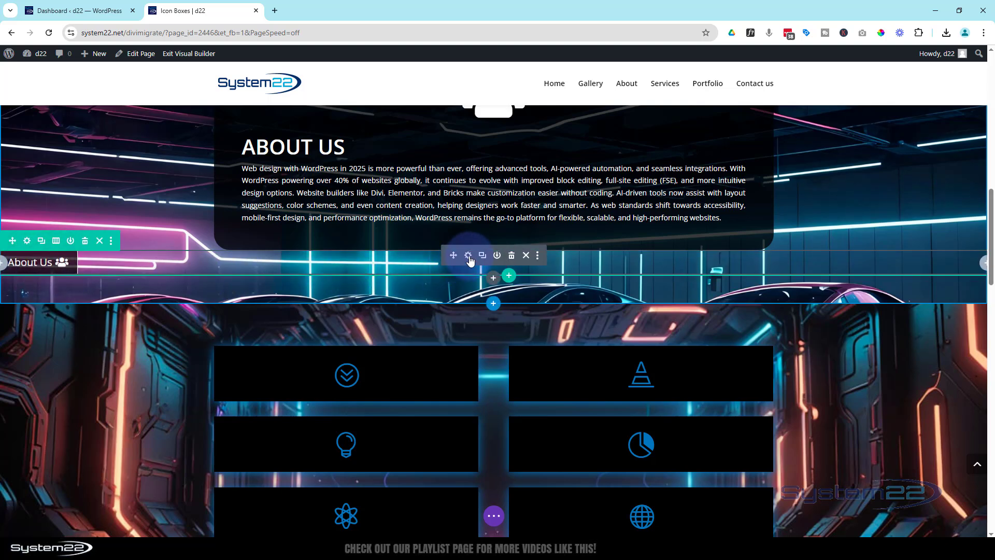
click(469, 257)
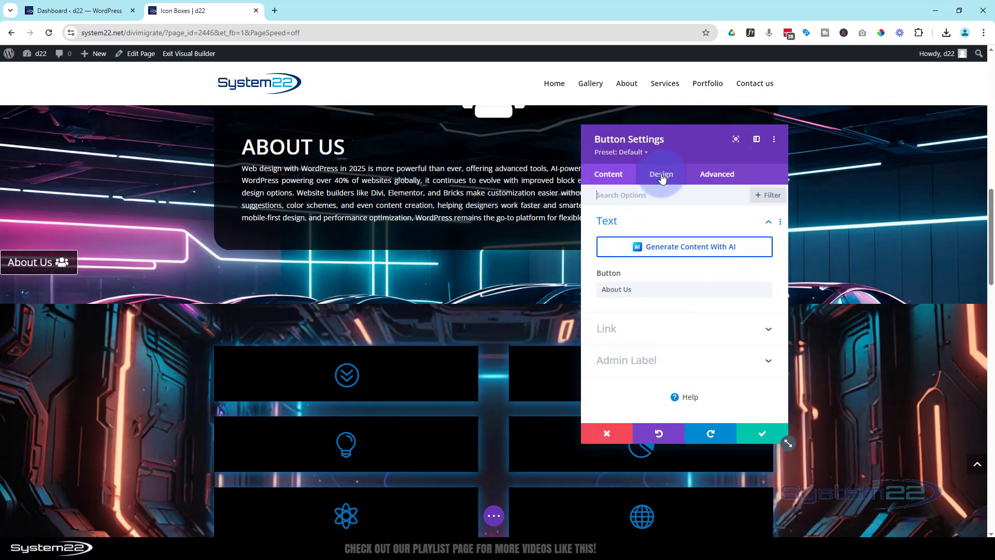
click(662, 175)
scroll(671, 308, down, 2)
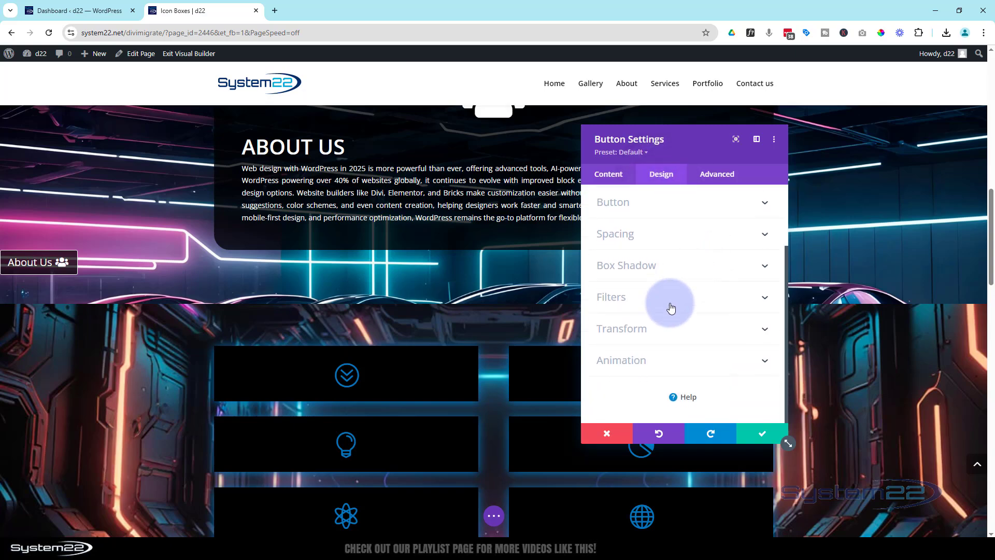
click(670, 298)
scroll(671, 290, down, 1)
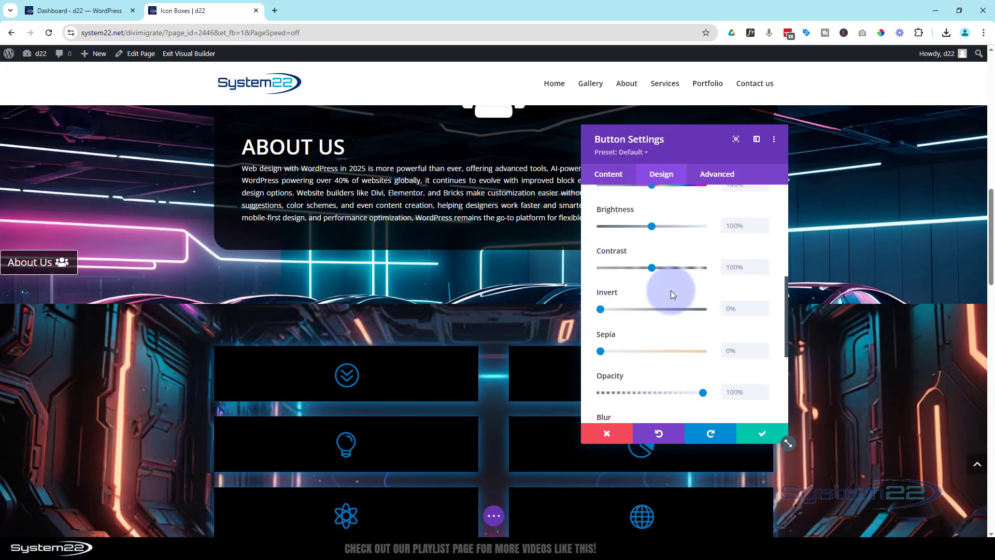
scroll(670, 291, down, 2)
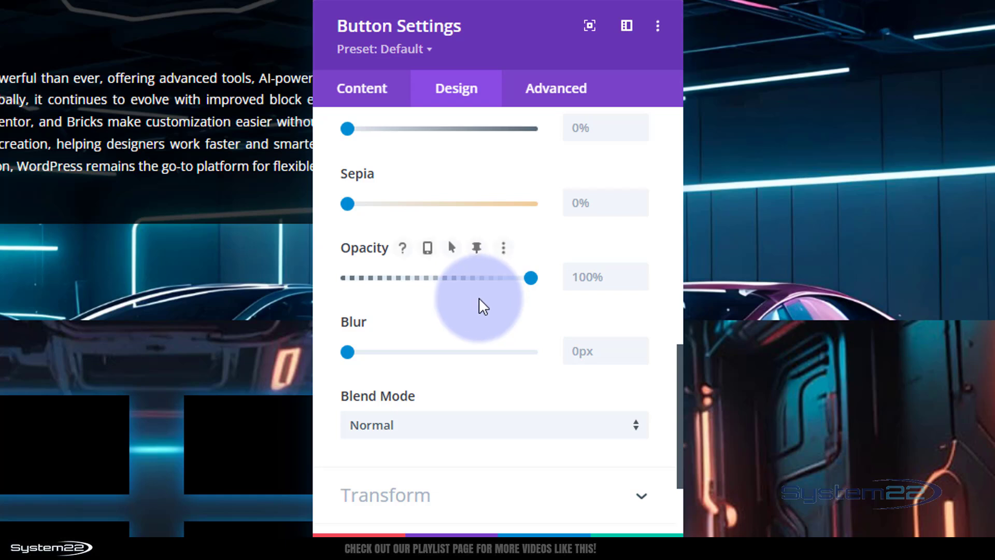
mouse_move(498, 328)
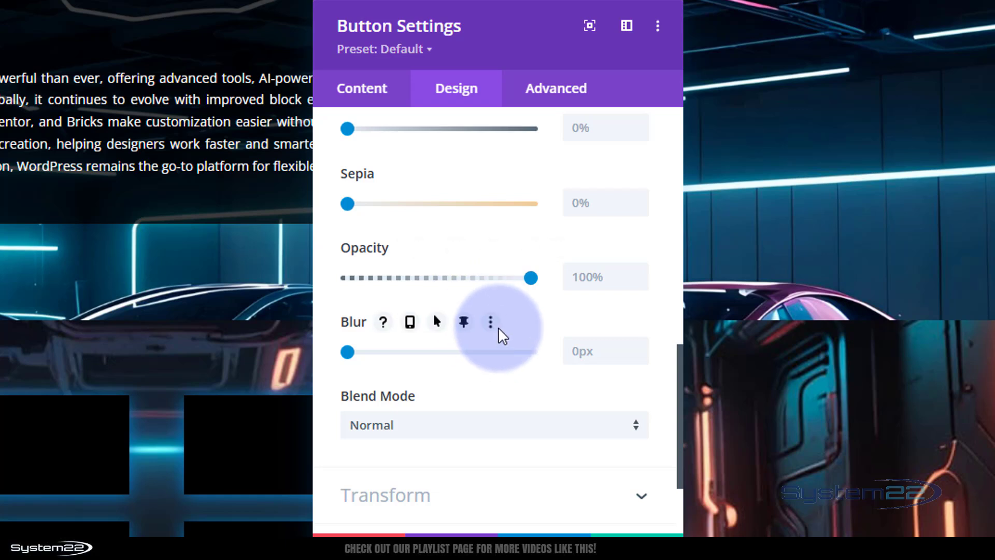
mouse_move(366, 255)
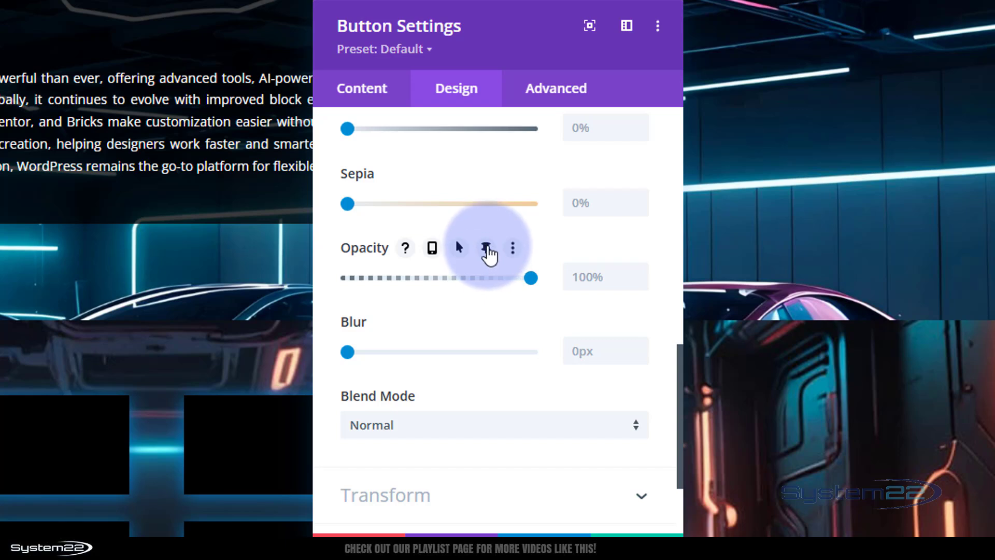
click(486, 248)
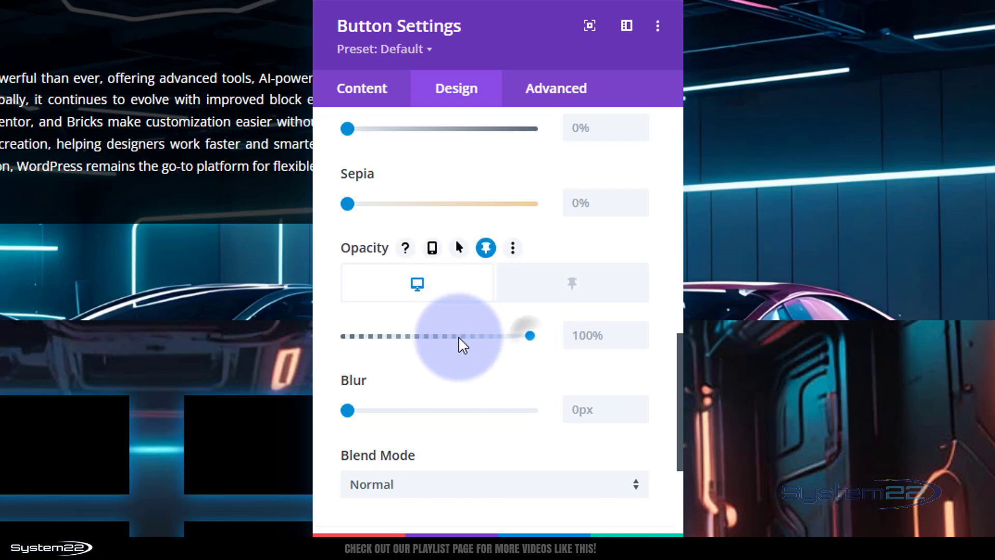
drag(459, 337, 311, 337)
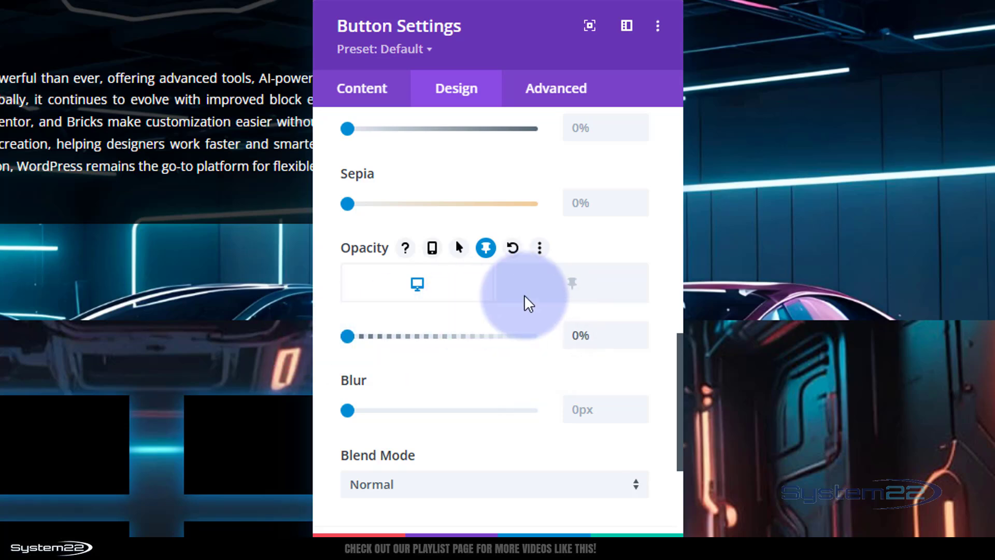
- Set the About Us button's sticky opacity to 100% and save the button settings
click(574, 285)
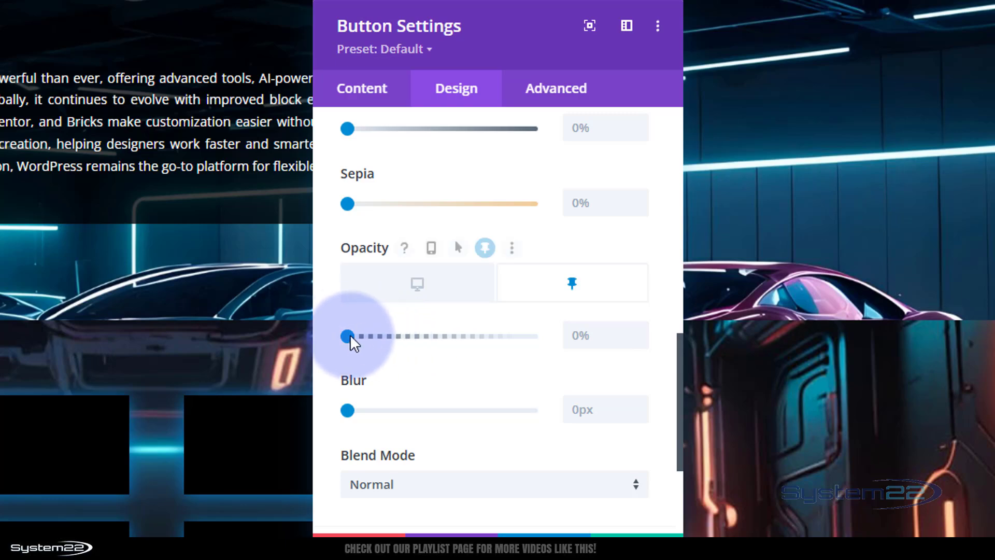
click(350, 335)
drag(511, 342, 544, 342)
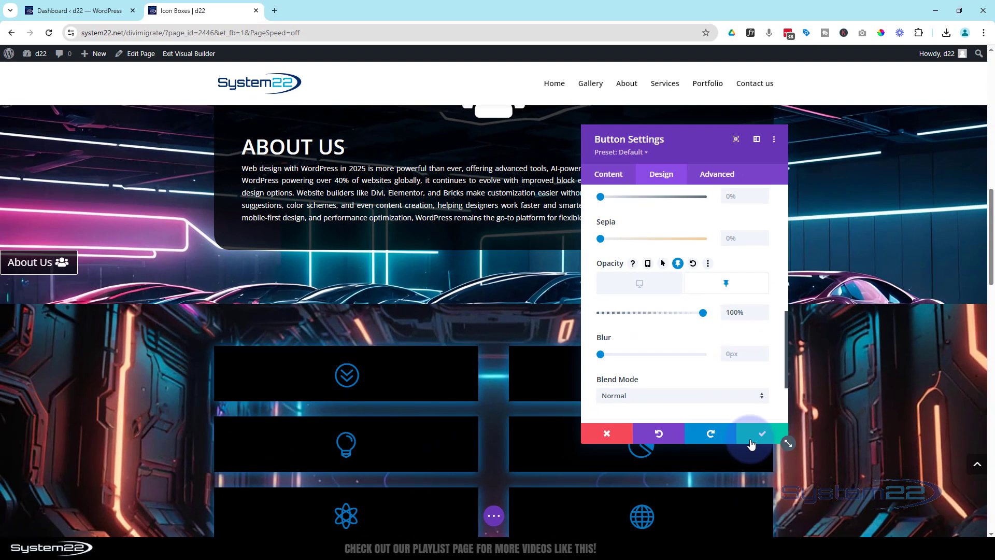
click(634, 551)
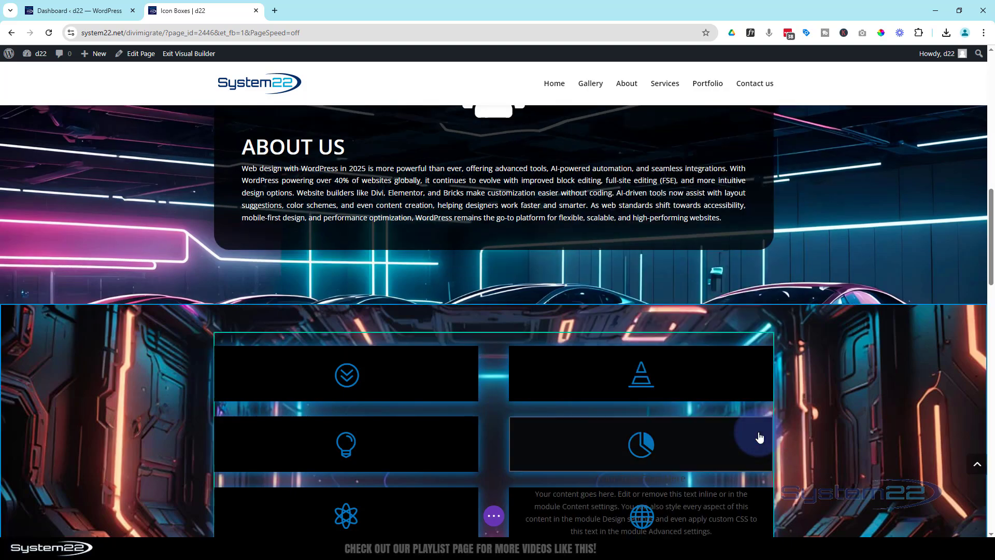
- Check how the About Us button appears and disappears between its own section and the image gallery
scroll(589, 412, down, 6)
scroll(589, 412, down, 3)
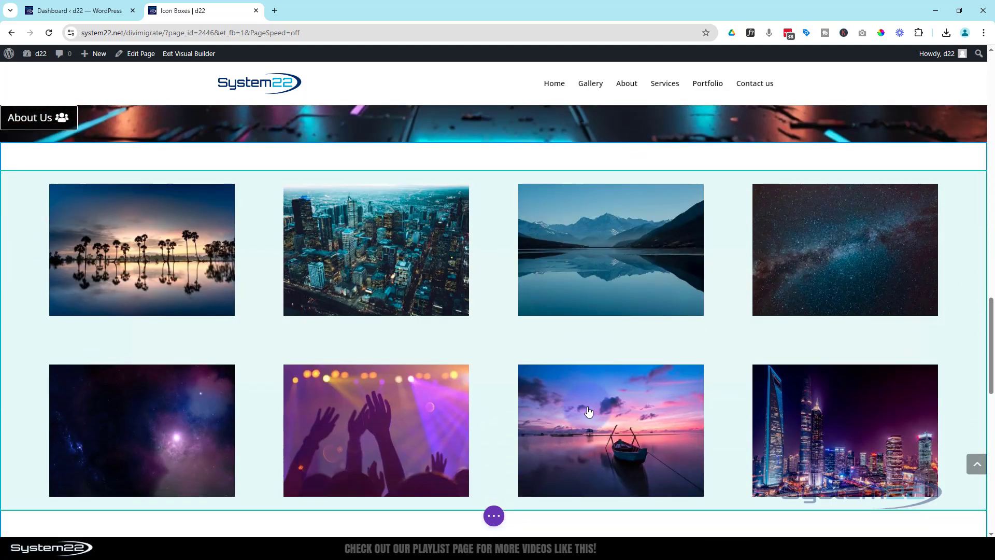
scroll(589, 412, up, 8)
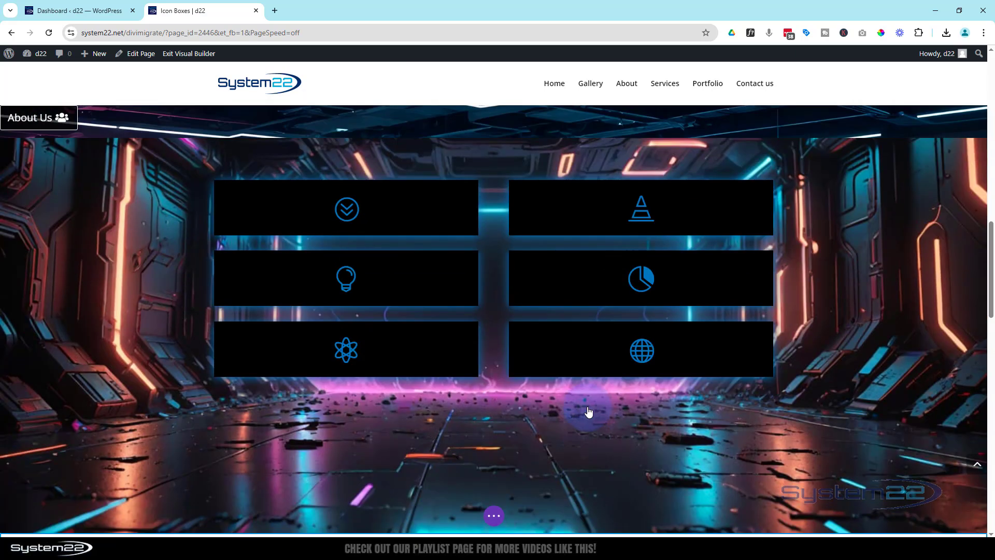
scroll(589, 412, down, 3)
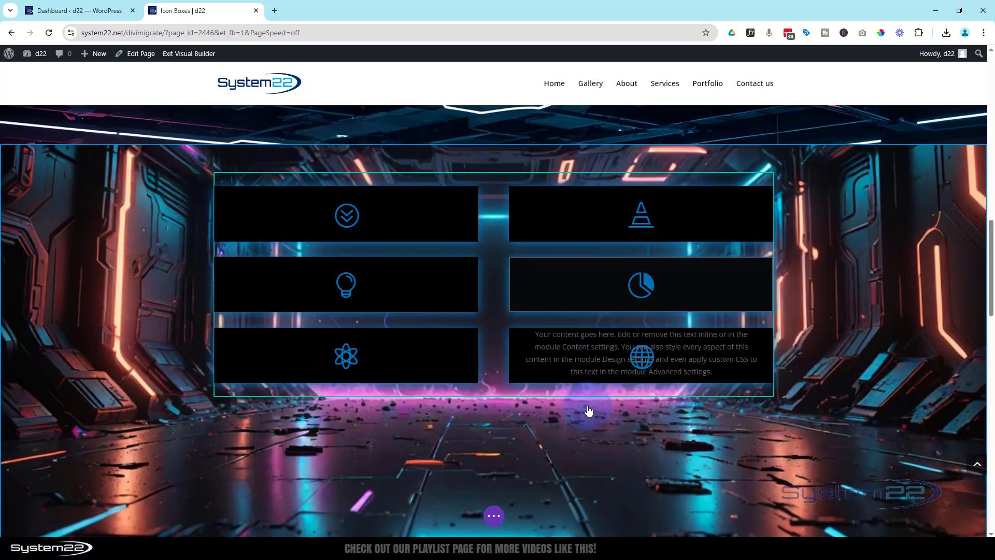
scroll(589, 411, up, 2)
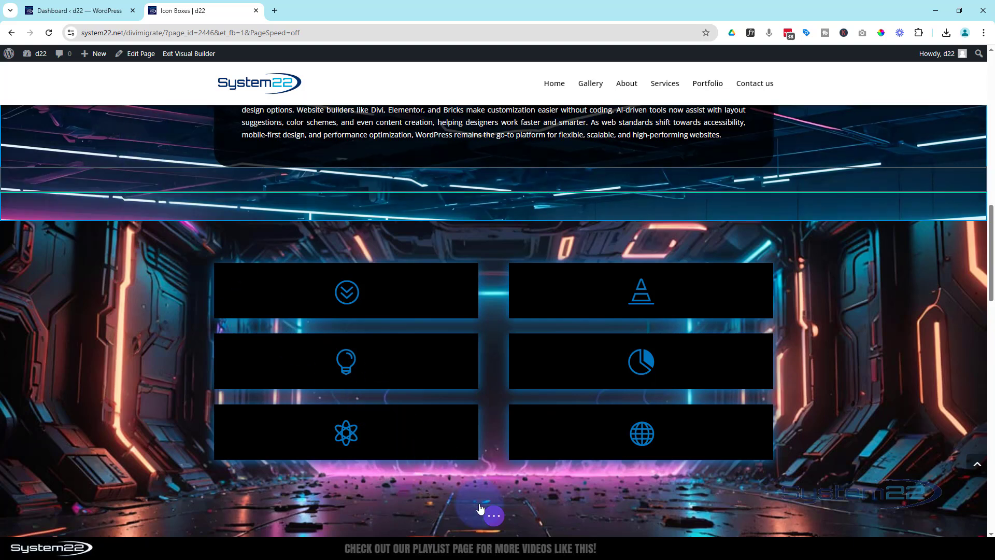
- Switch the page to wireframe view and duplicate the section containing the blurb and the about button
click(495, 517)
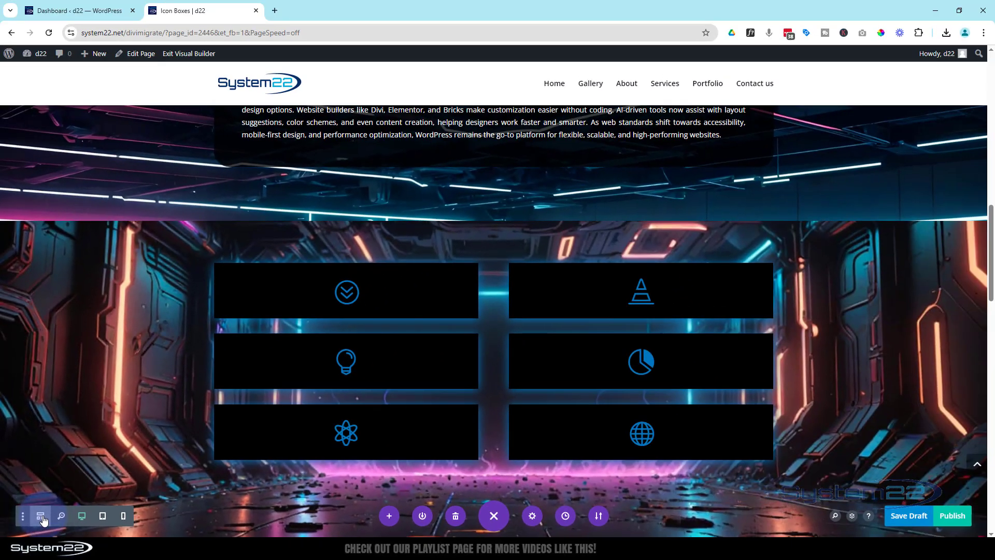
click(41, 516)
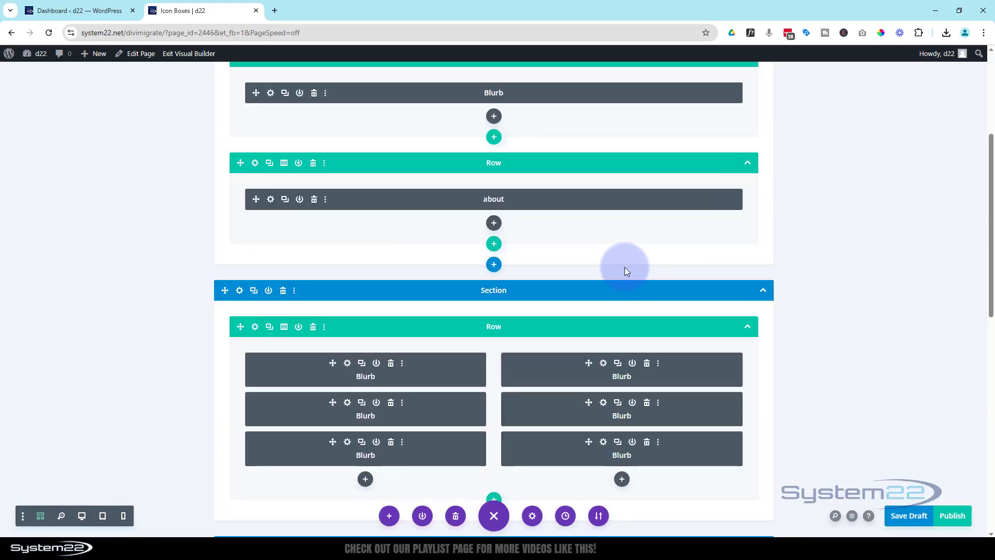
scroll(624, 267, up, 2)
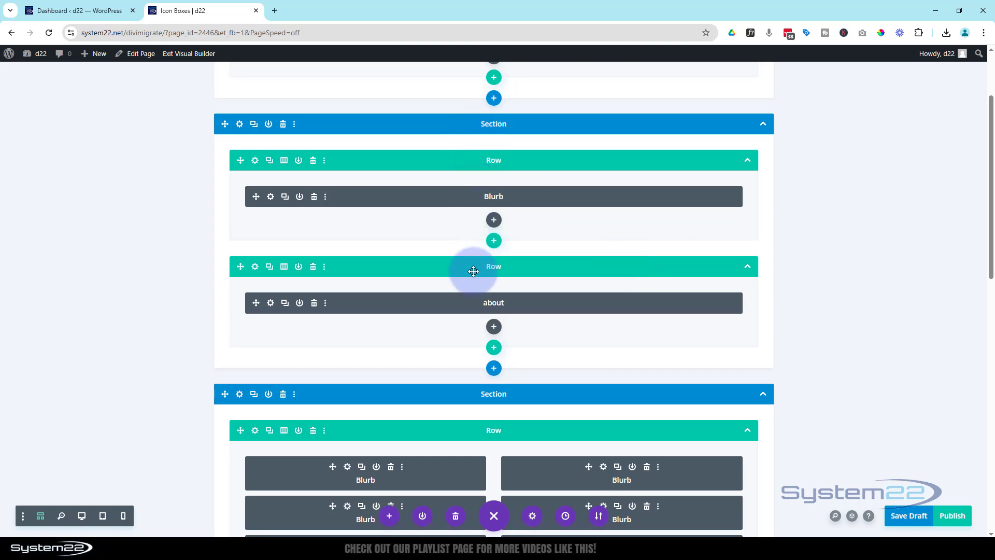
click(253, 127)
- Set the duplicated section's admin label to "Services"
scroll(407, 182, down, 3)
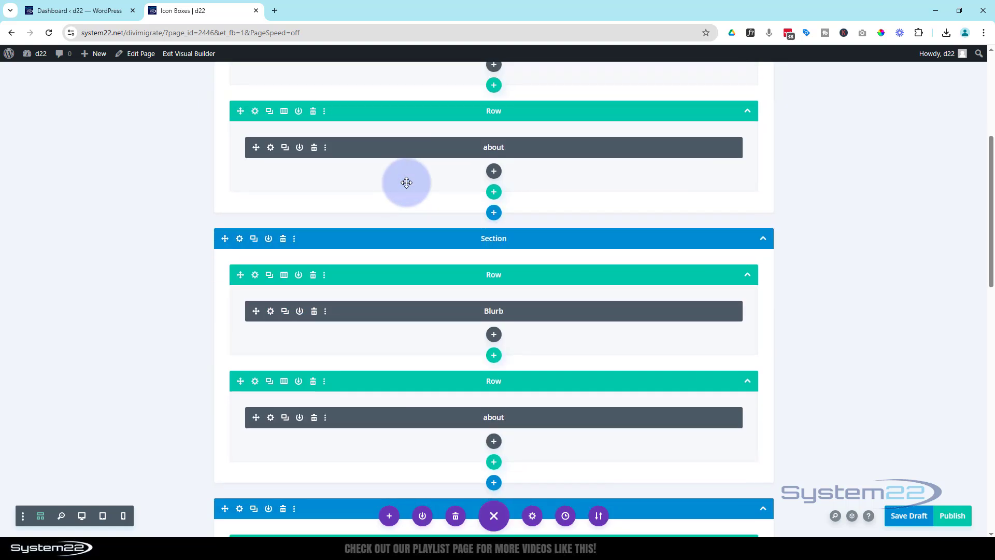
scroll(407, 183, down, 2)
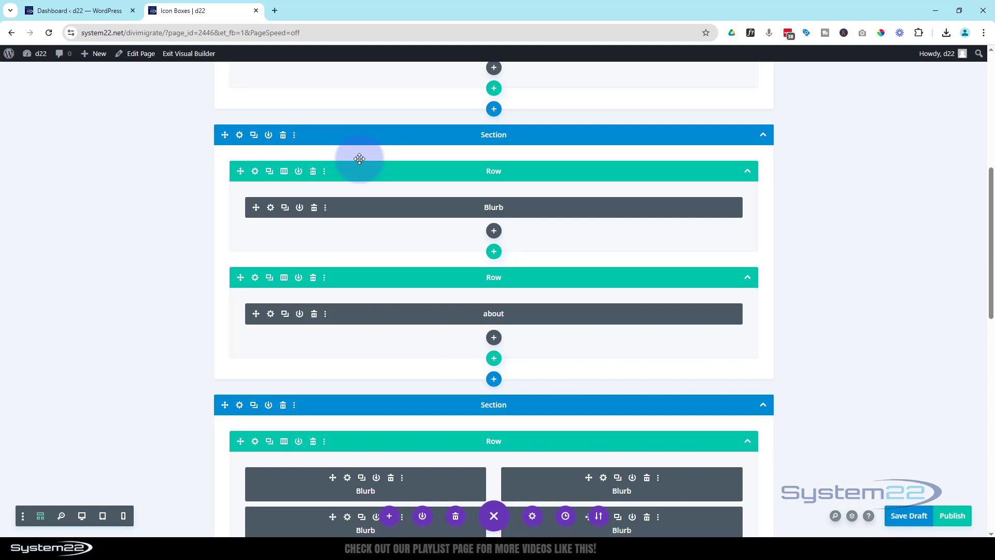
click(239, 134)
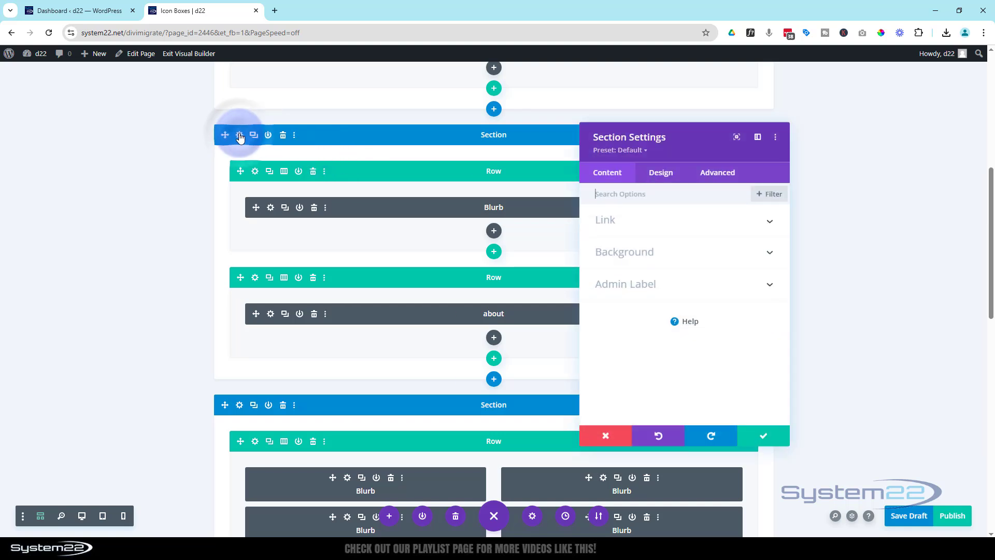
click(675, 289)
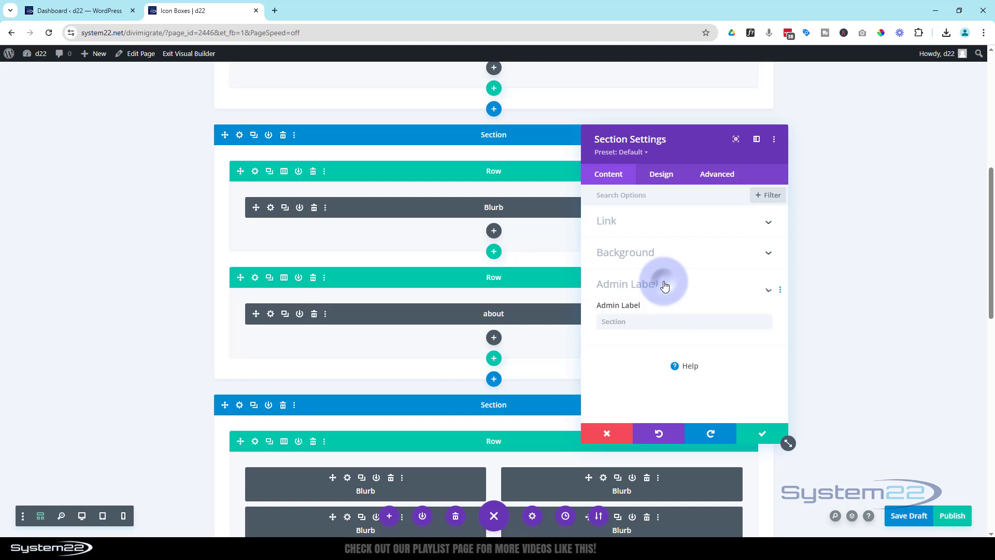
click(636, 328)
text(Ser)
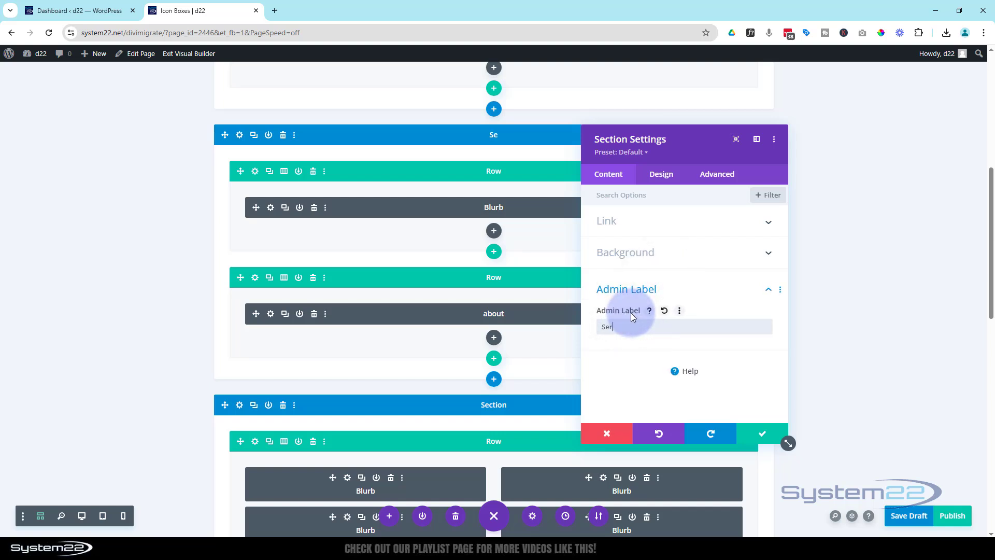
text(vices)
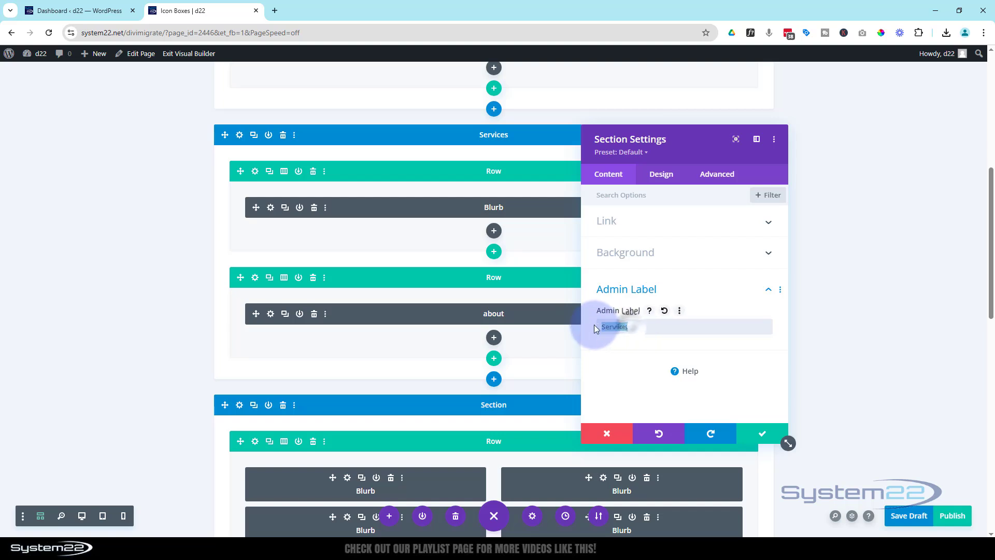
- Replace the duplicated section's CSS ID with "services" in lowercase
click(727, 178)
click(710, 226)
click(634, 258)
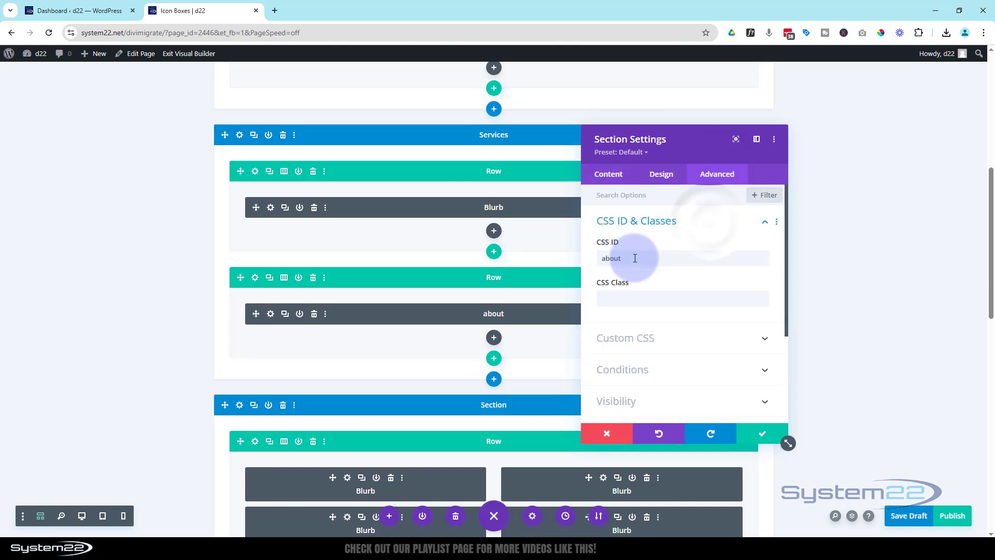
drag(585, 258, 584, 258)
text(Services)
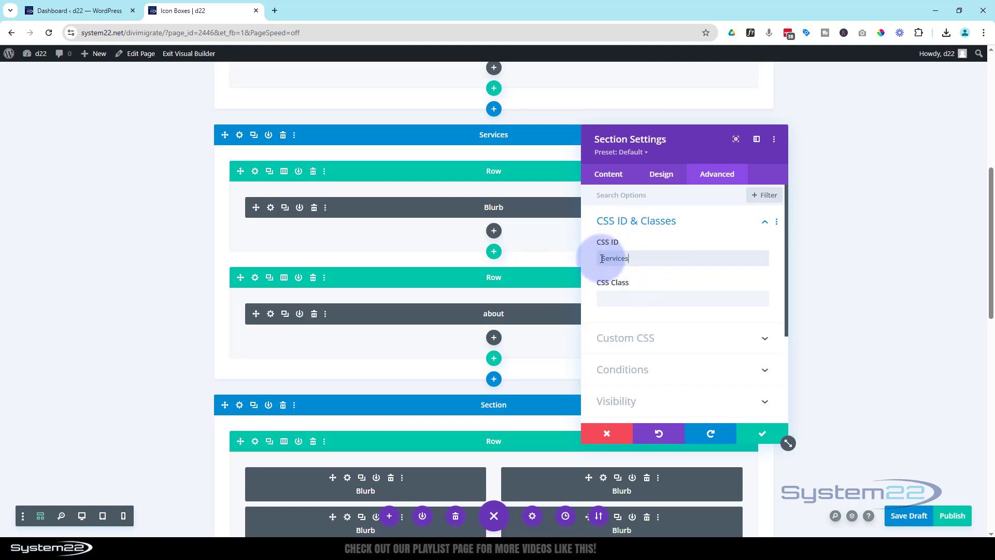
text(s)
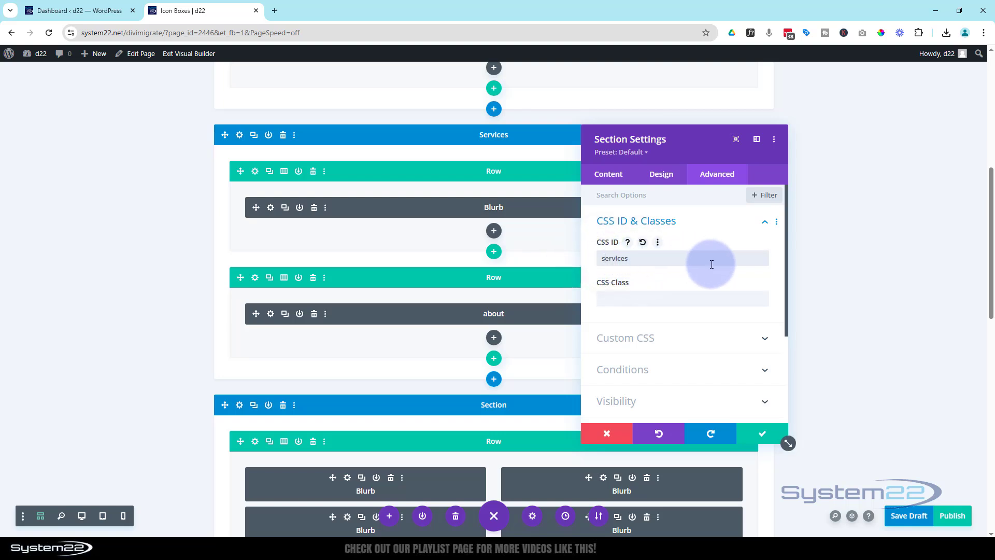
- Save the Services section's settings and retitle its blurb "Services"
click(771, 434)
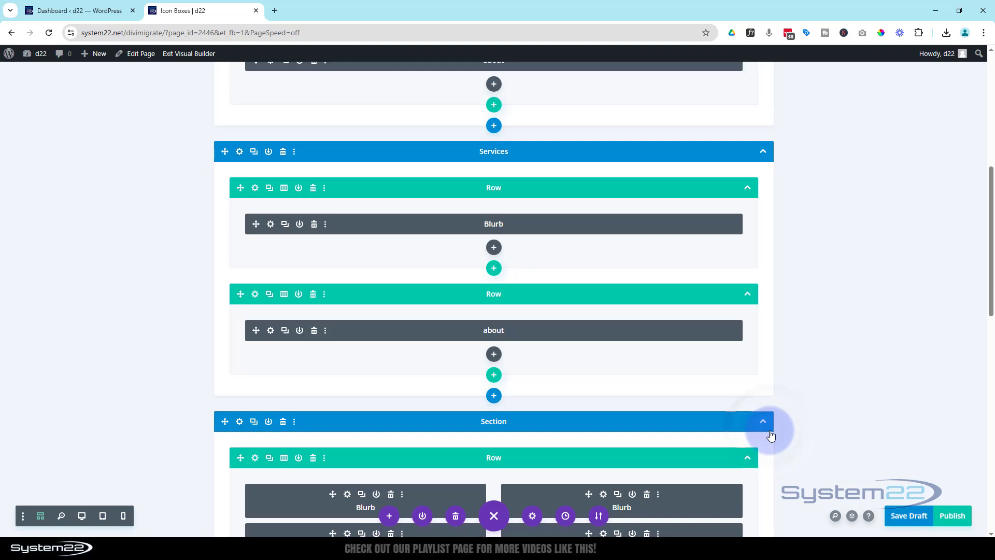
click(271, 224)
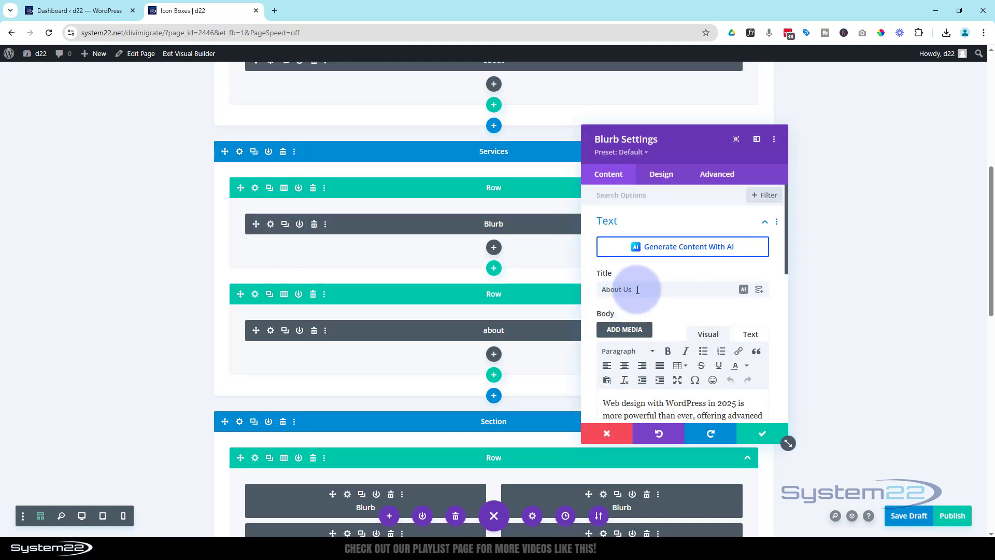
drag(637, 290, 586, 289)
text(Services)
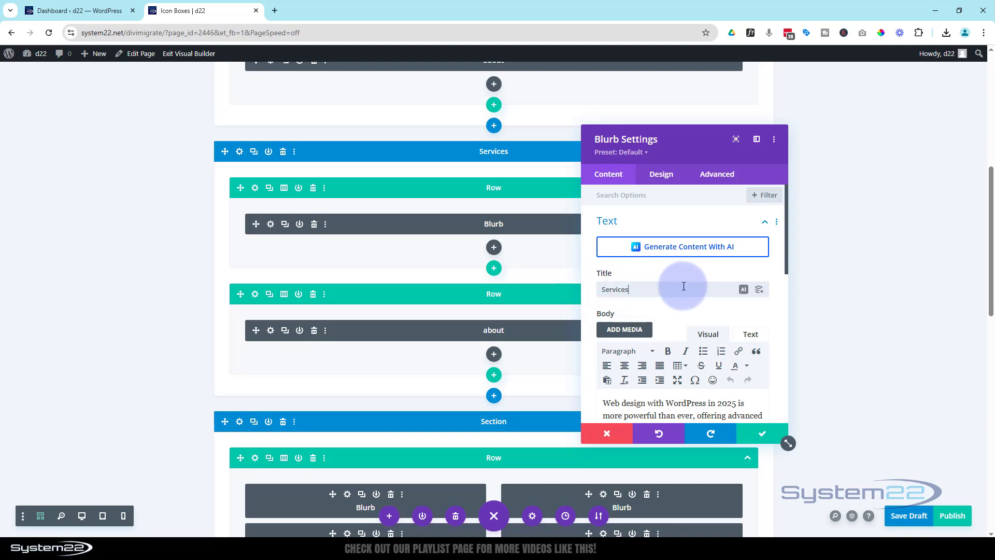
- Replace the Services blurb's icon with the crossed tools icon found by searching for "tool", and save the blurb
scroll(675, 360, down, 2)
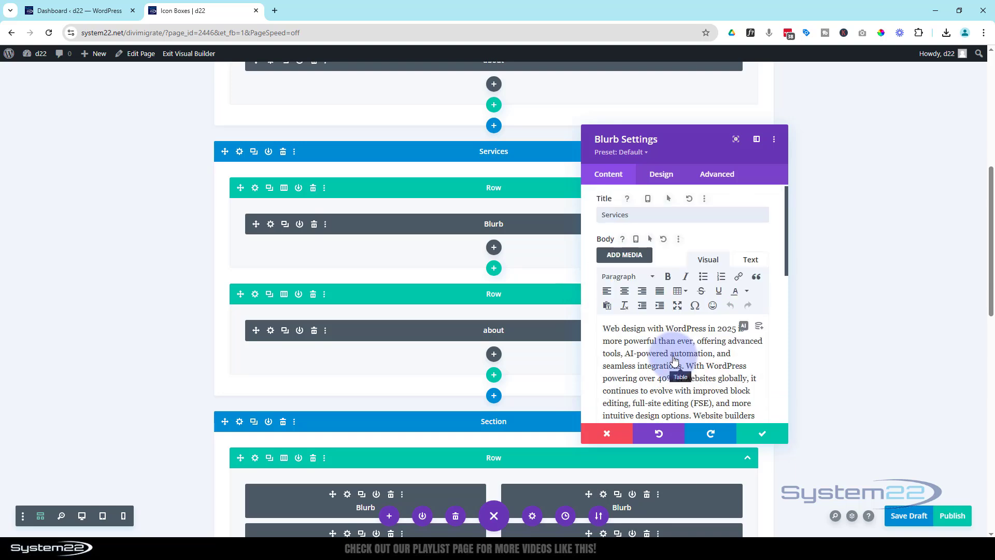
scroll(675, 360, down, 5)
click(678, 358)
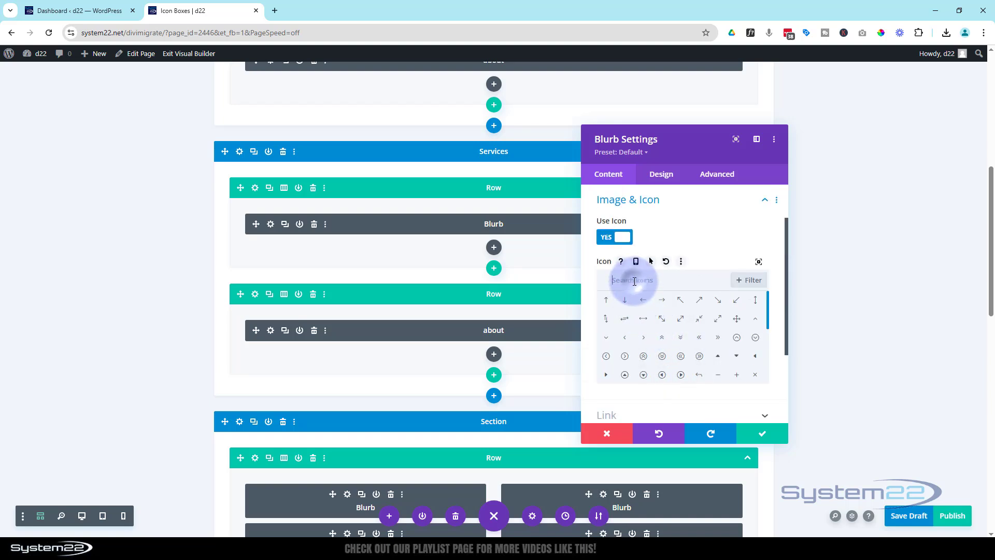
text(tool)
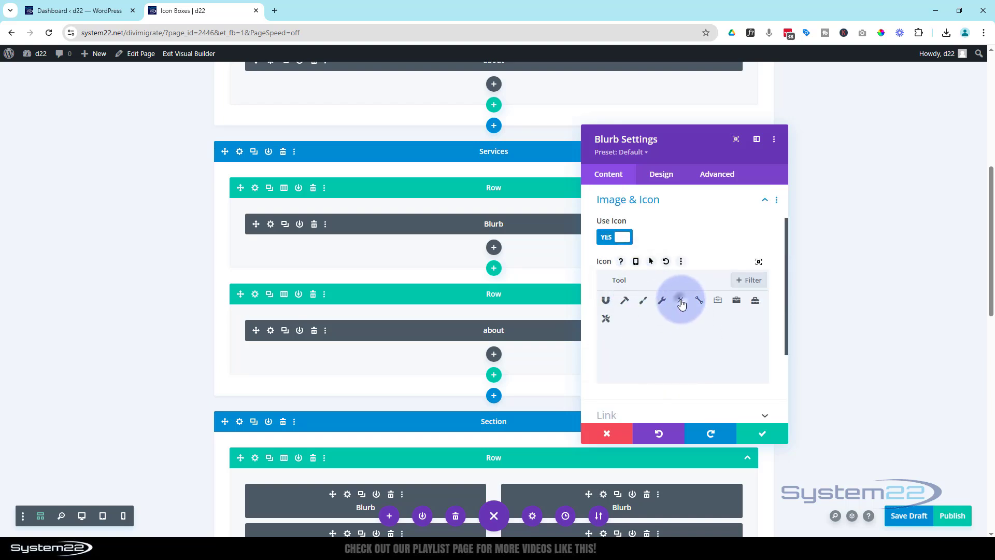
click(762, 431)
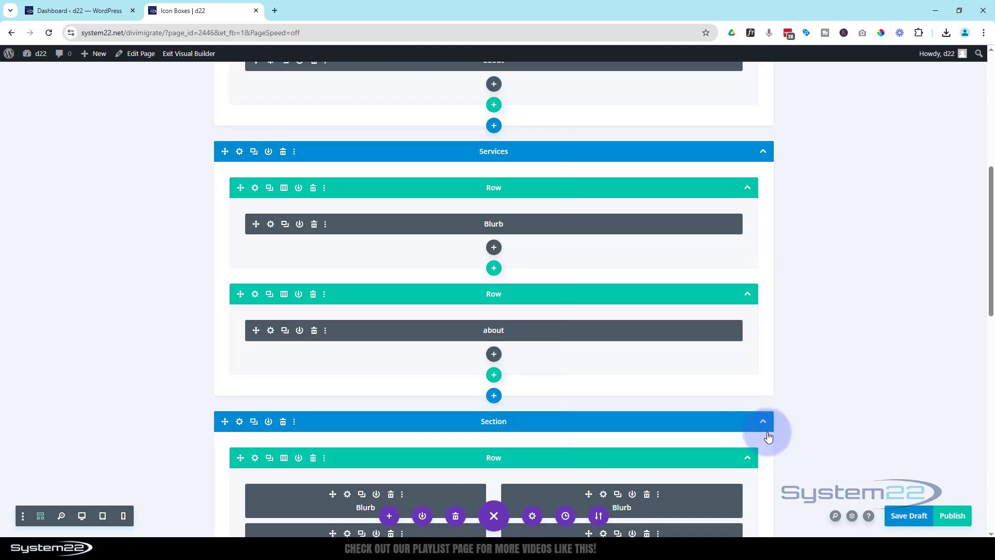
- Set the link URL of the button in the Services section to "#services" in lowercase and save the button
click(270, 331)
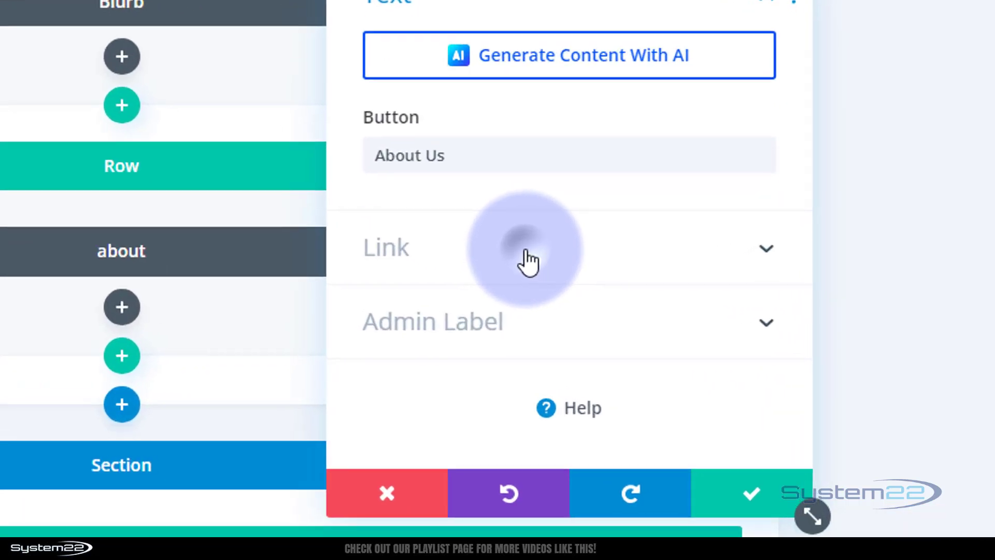
click(667, 334)
drag(426, 133, 382, 133)
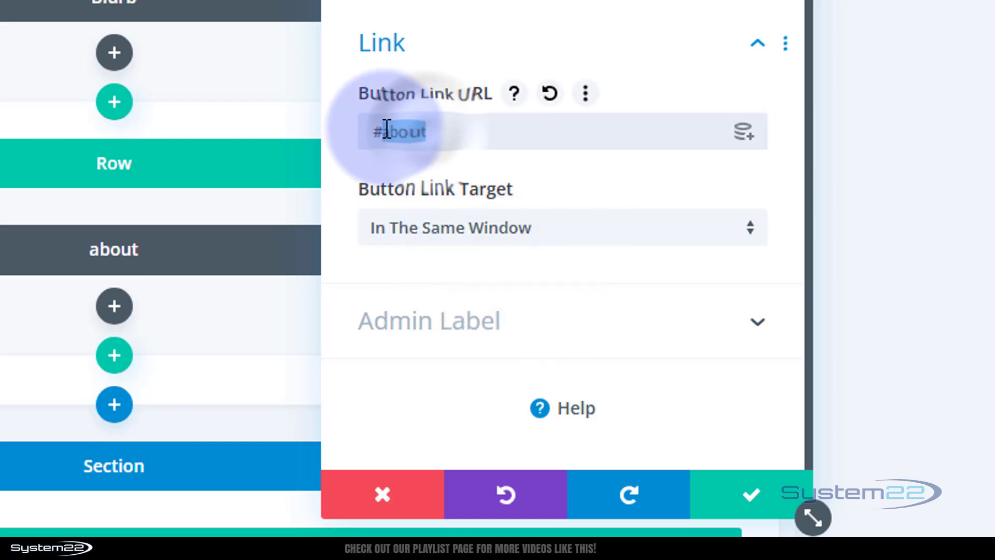
text(Services)
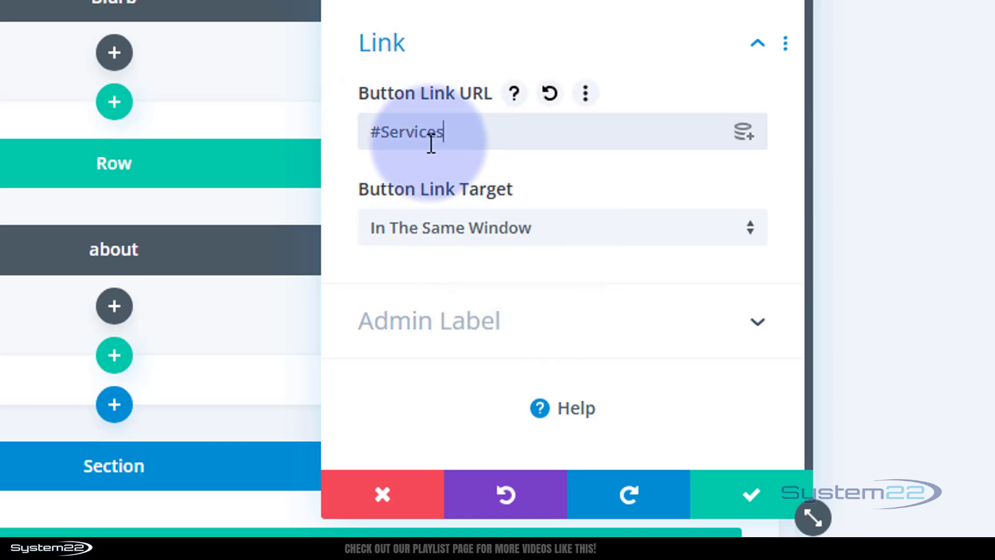
key(Left)
key(Left)
key(Left)
key(Left)
key(Left)
key(Left)
key(Left)
key(BackSpace)
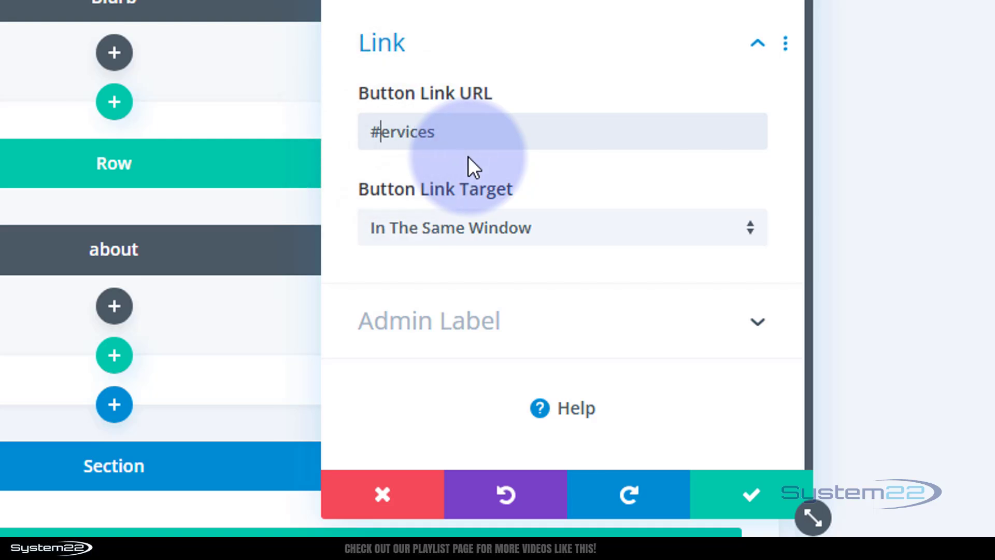
text(s)
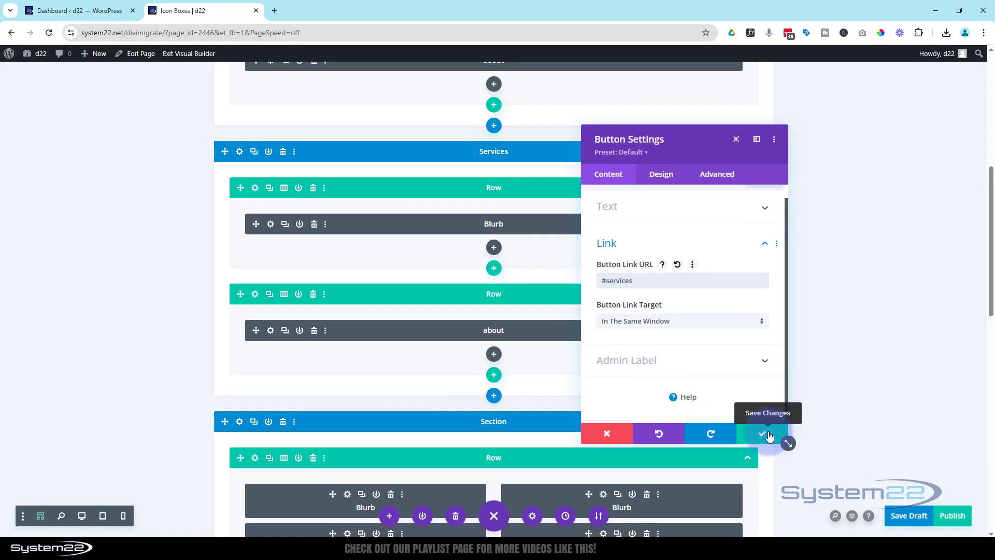
click(769, 437)
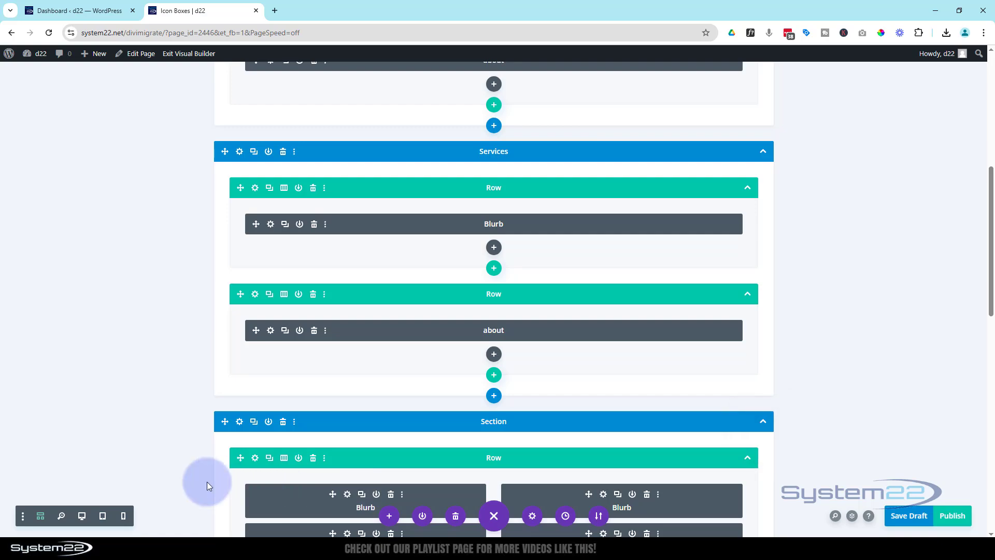
- Return the page to desktop view and check how the About Us and Services buttons stack while scrolling to the lower gallery
click(81, 515)
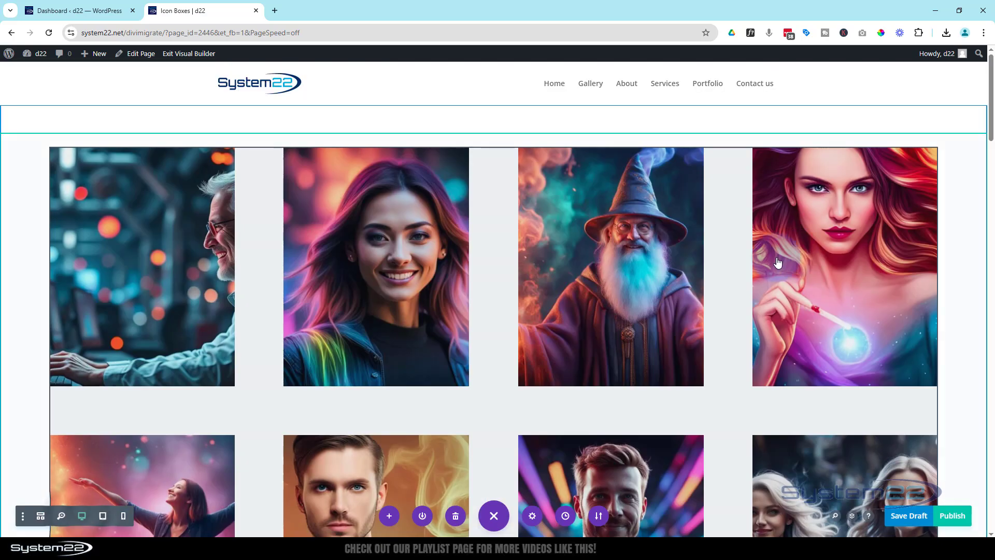
drag(991, 117, 993, 302)
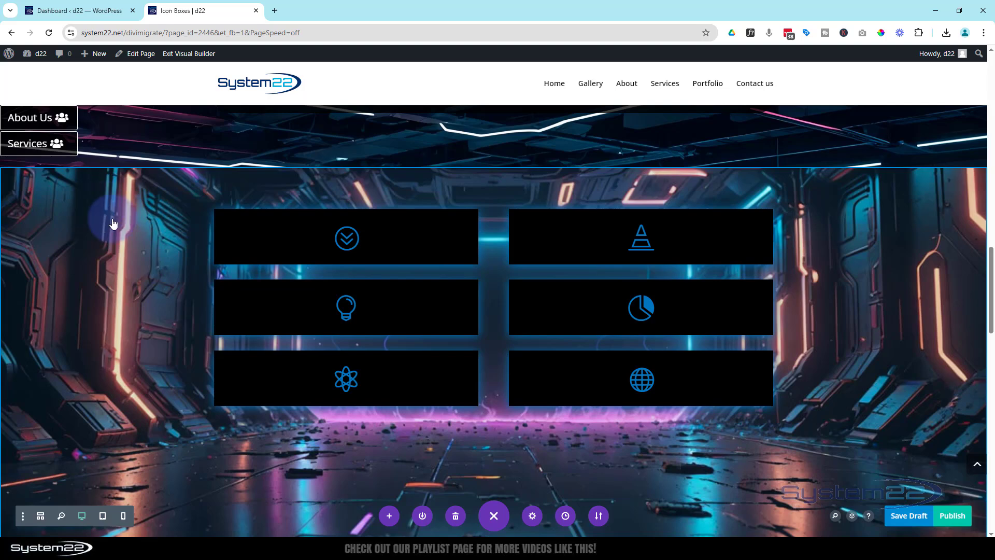
scroll(119, 239, down, 4)
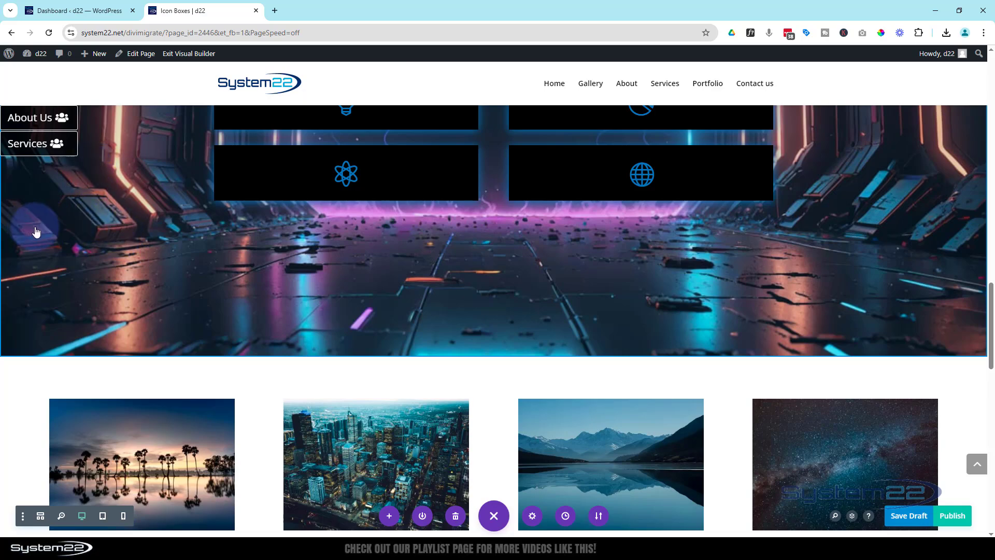
scroll(273, 356, down, 15)
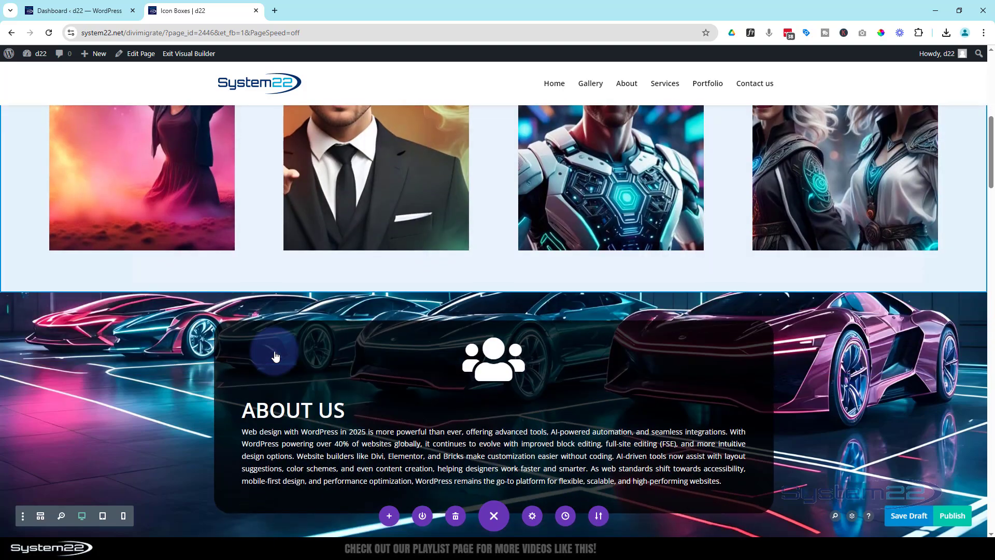
- Check how the About Us, Services, Unit Cost and Features buttons stack one by one as each section scrolls past
scroll(275, 355, down, 5)
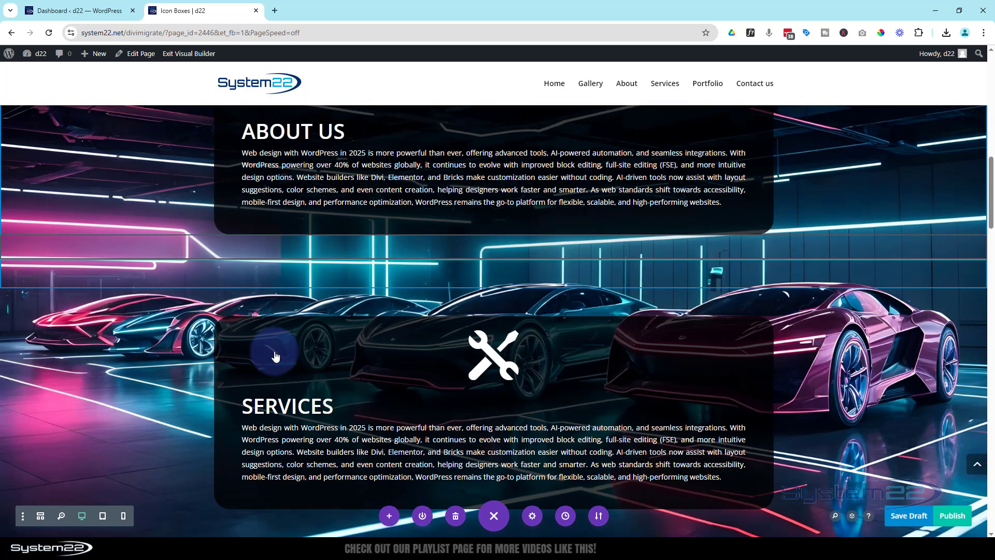
scroll(275, 356, down, 3)
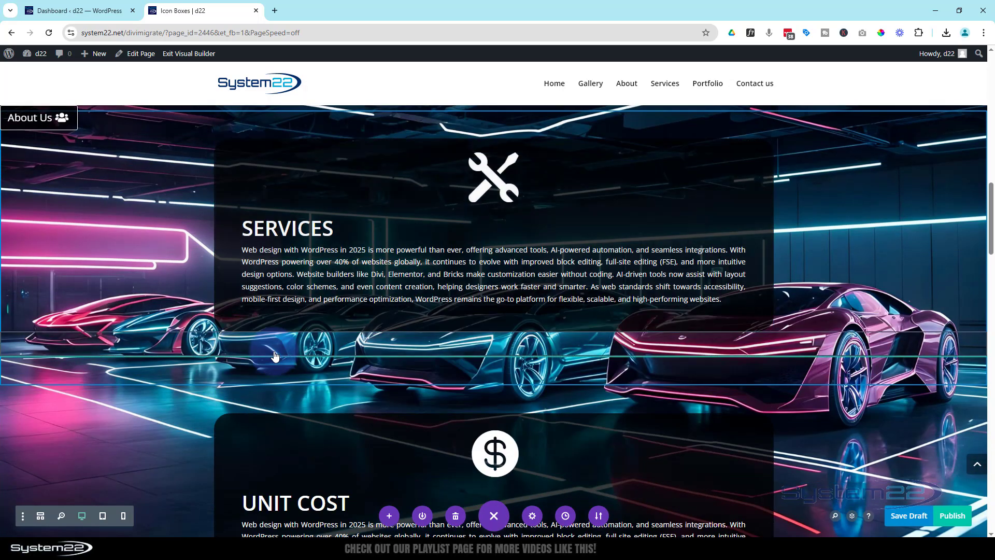
scroll(275, 356, down, 5)
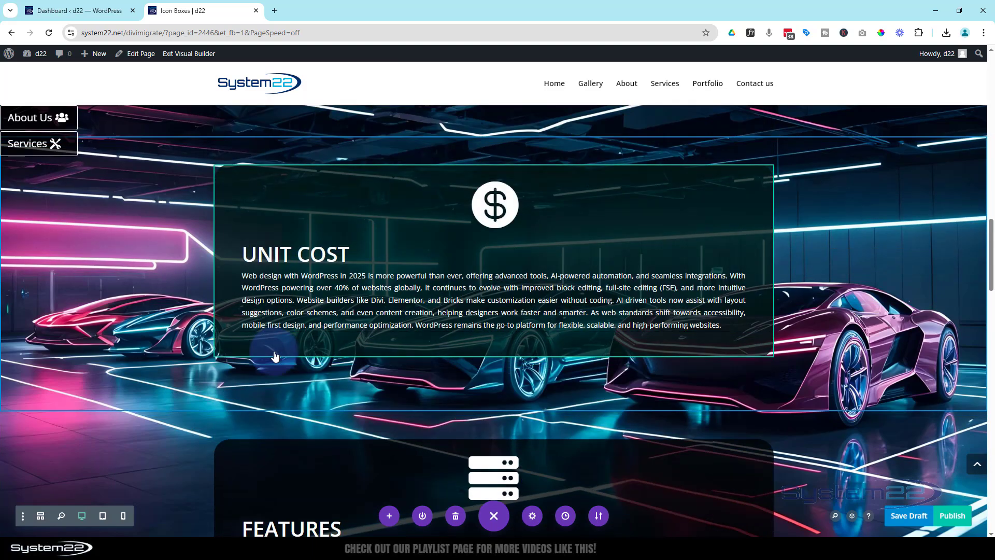
scroll(275, 356, down, 1)
scroll(276, 355, up, 2)
scroll(275, 356, down, 1)
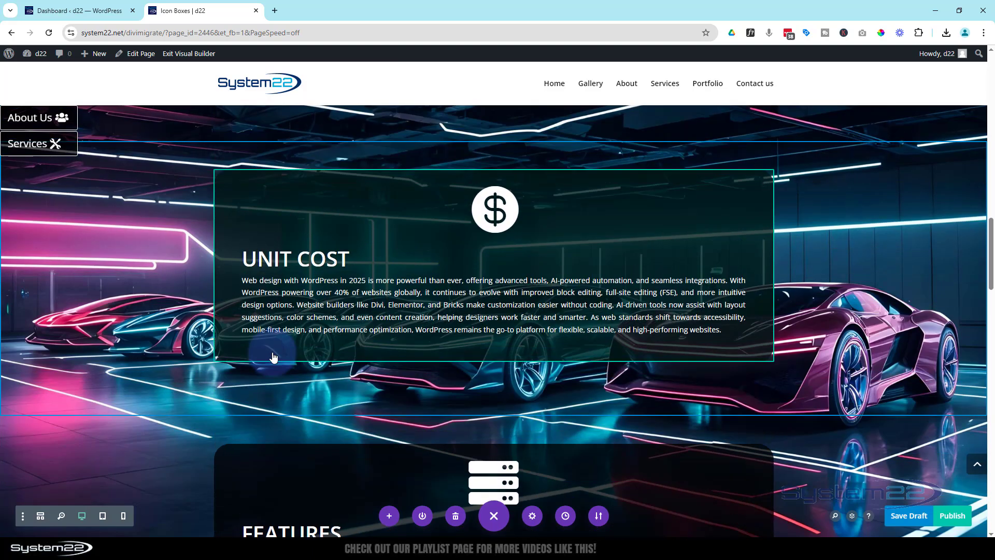
scroll(275, 356, down, 5)
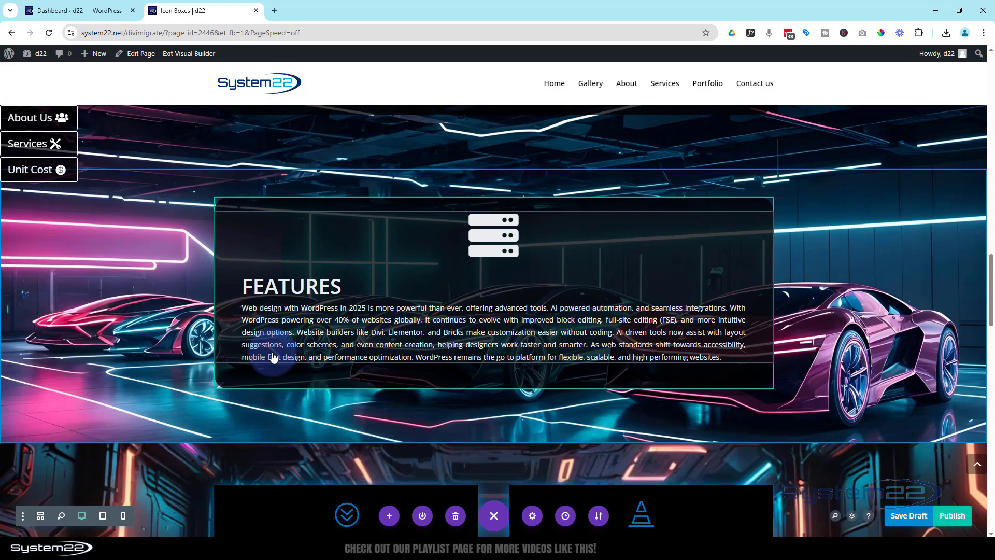
scroll(273, 356, down, 6)
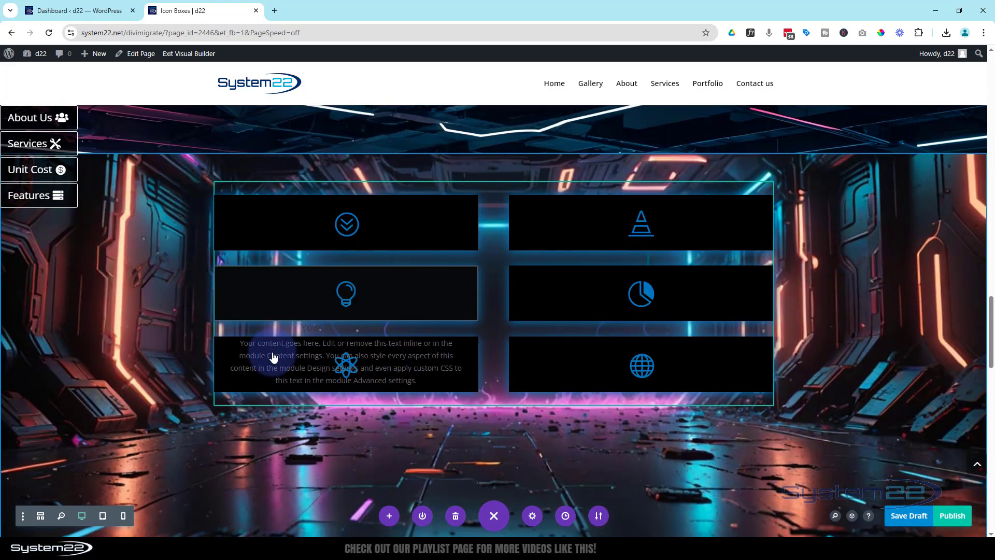
scroll(273, 356, down, 5)
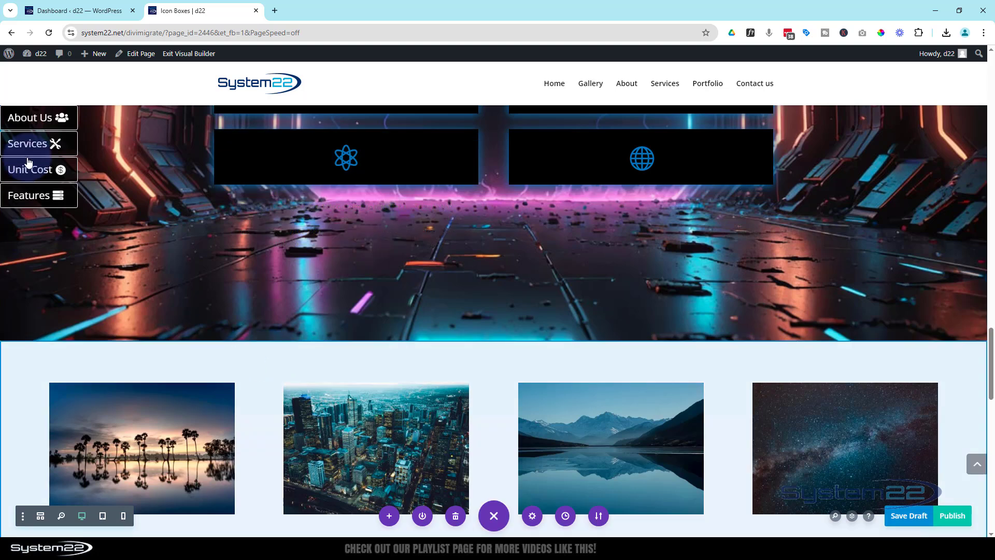
- Save the page as a draft, exit the visual builder and view the page down to its footer
click(912, 519)
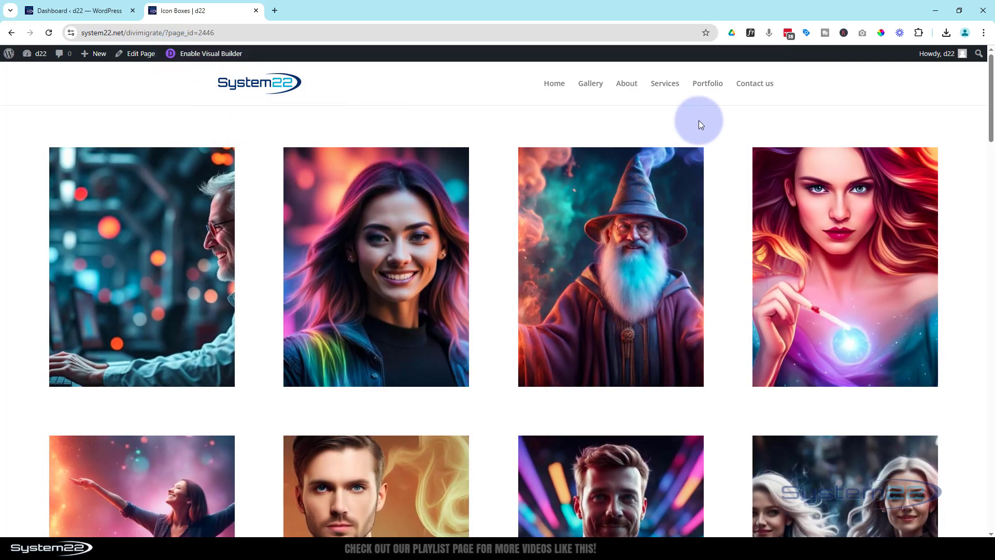
drag(993, 113, 992, 495)
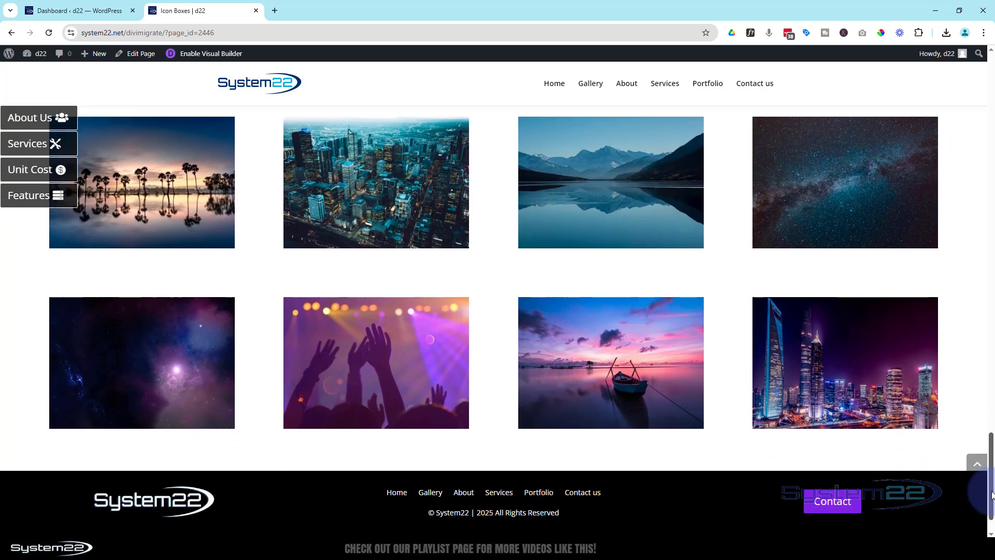
- Test the Features, Unit Cost, Services and About Us side buttons by jumping to each section in turn
click(29, 198)
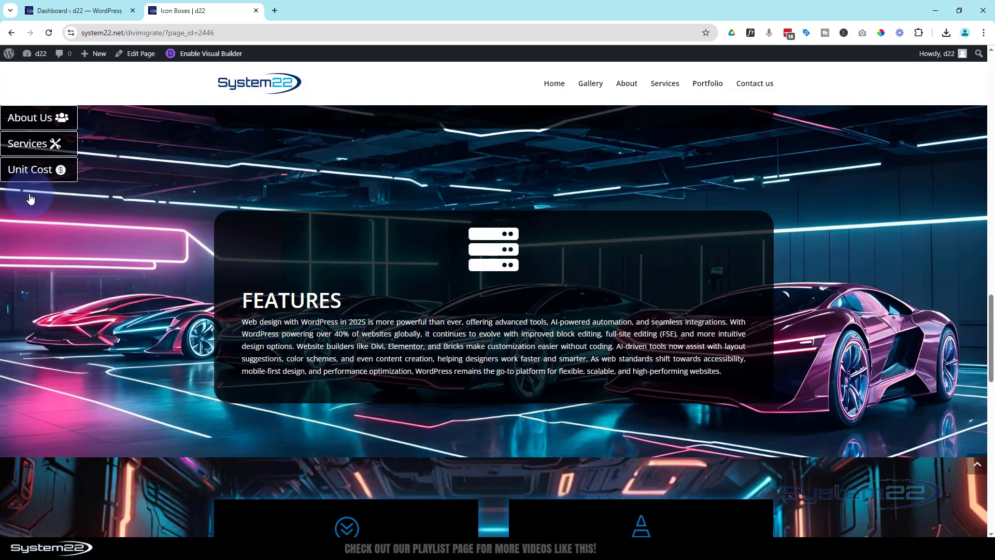
click(31, 173)
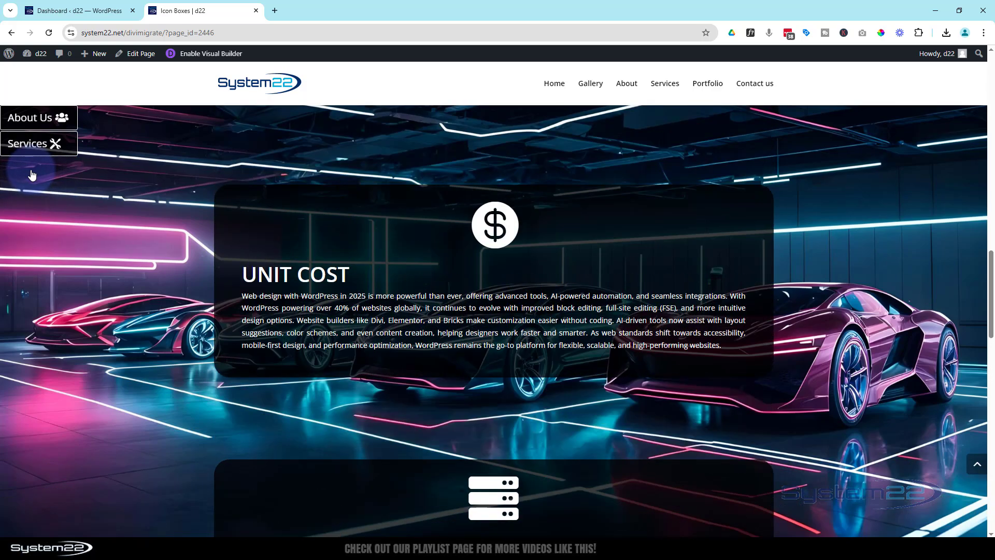
click(30, 154)
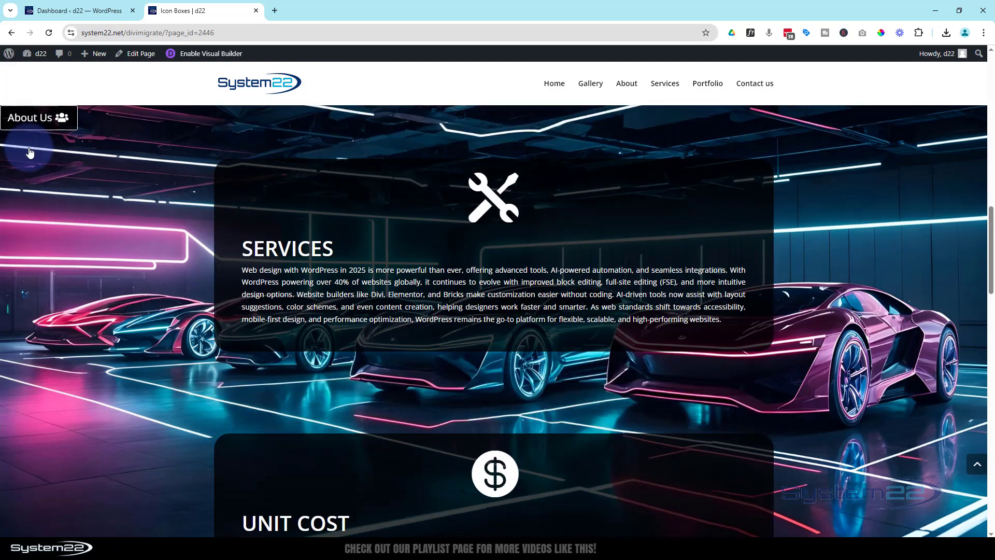
click(17, 119)
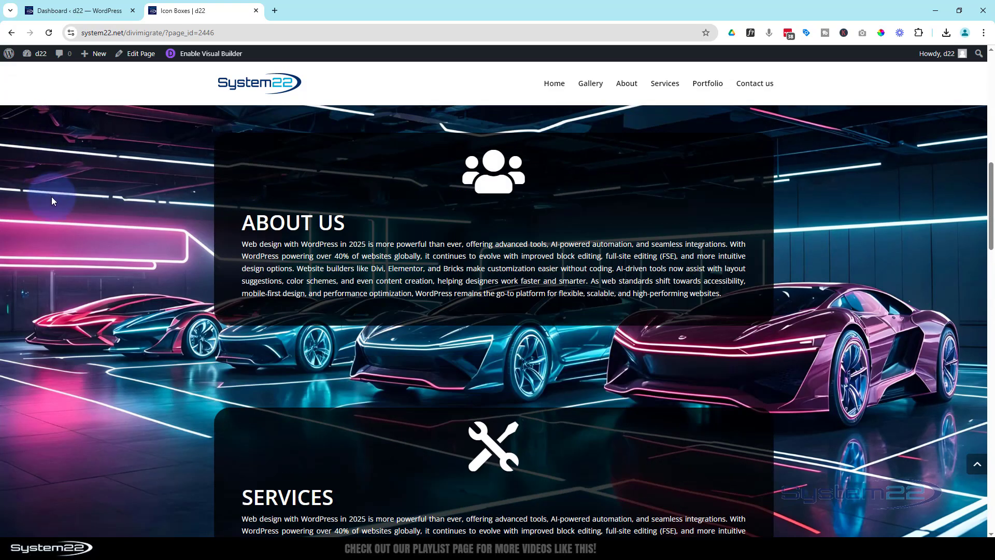
- Check the side buttons on the live page while moving down through the Features section and back up to About Us
scroll(54, 170, down, 9)
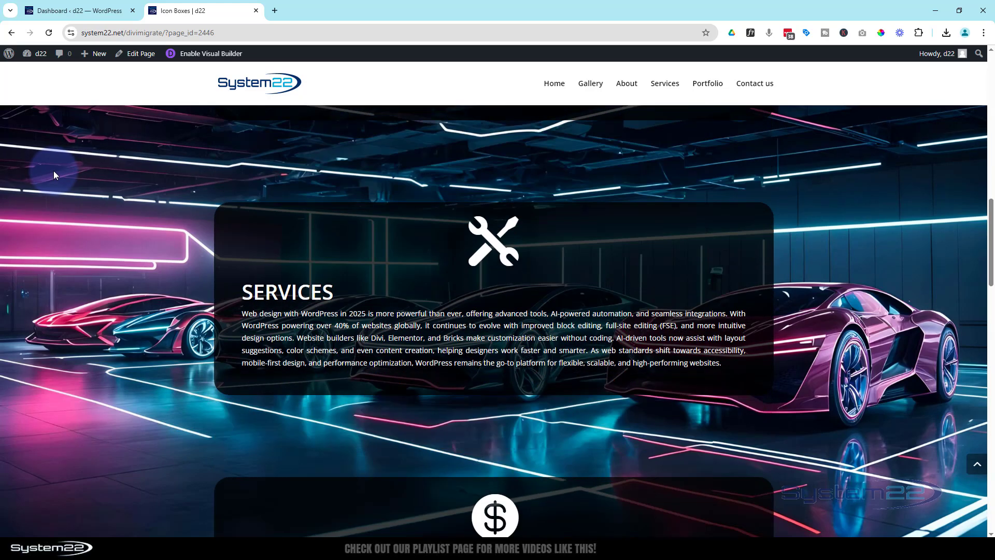
scroll(60, 198, down, 8)
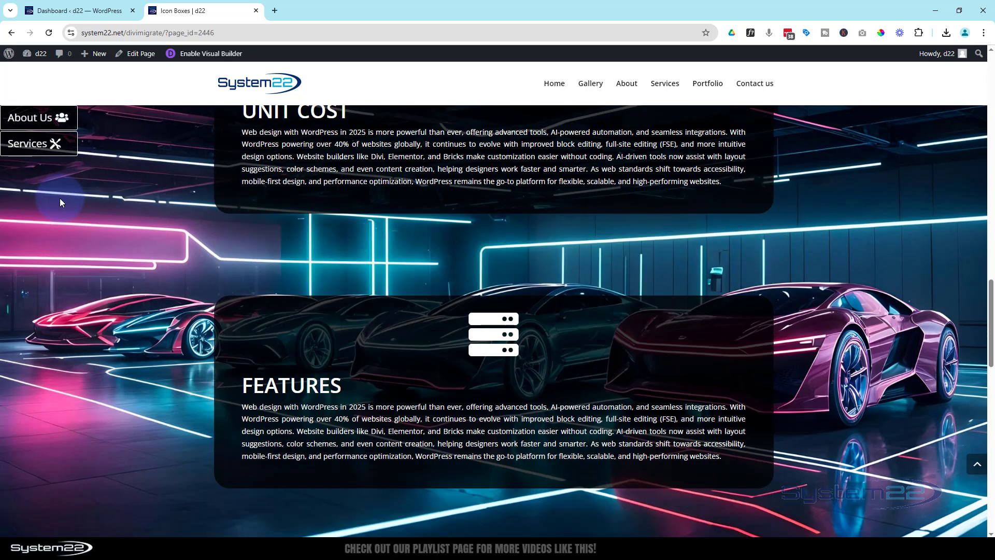
scroll(60, 202, up, 7)
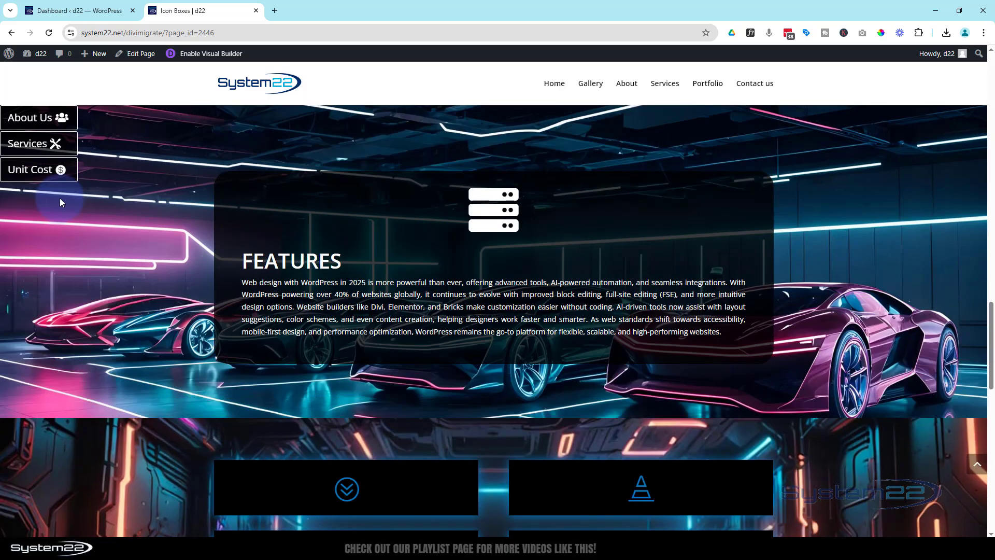
scroll(60, 203, up, 7)
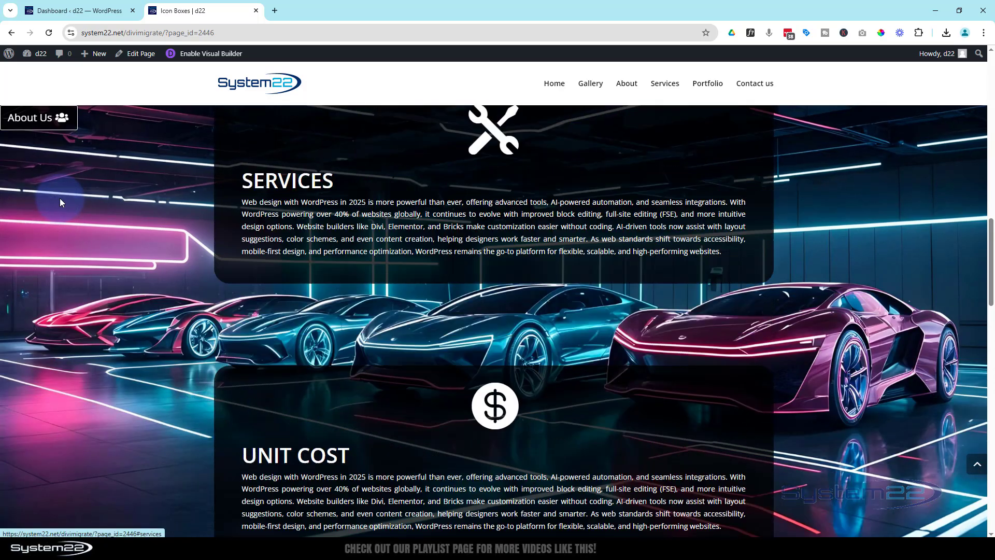
scroll(725, 216, up, 5)
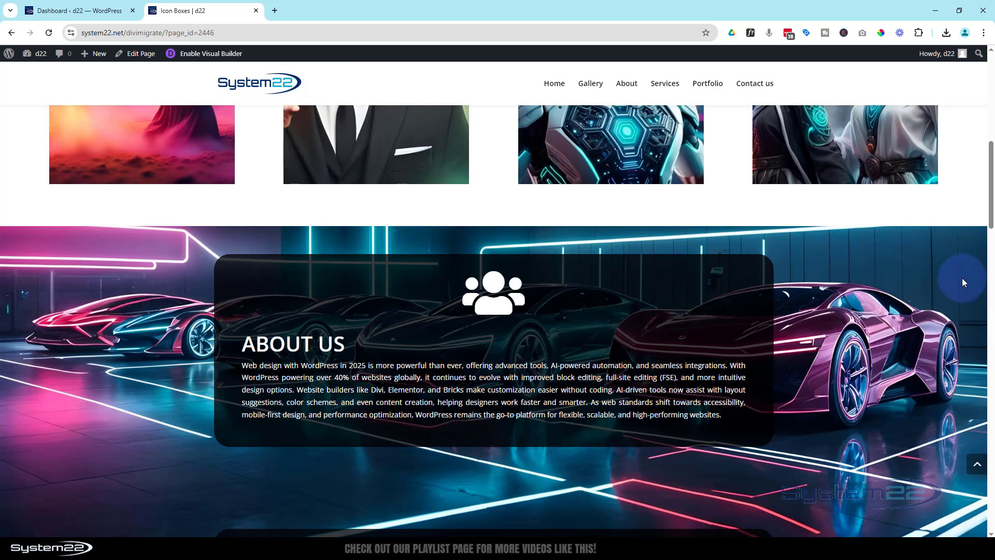
- Check how the side buttons stack on the live page from the About Us section down to the image gallery below the icon boxes
scroll(962, 282, down, 5)
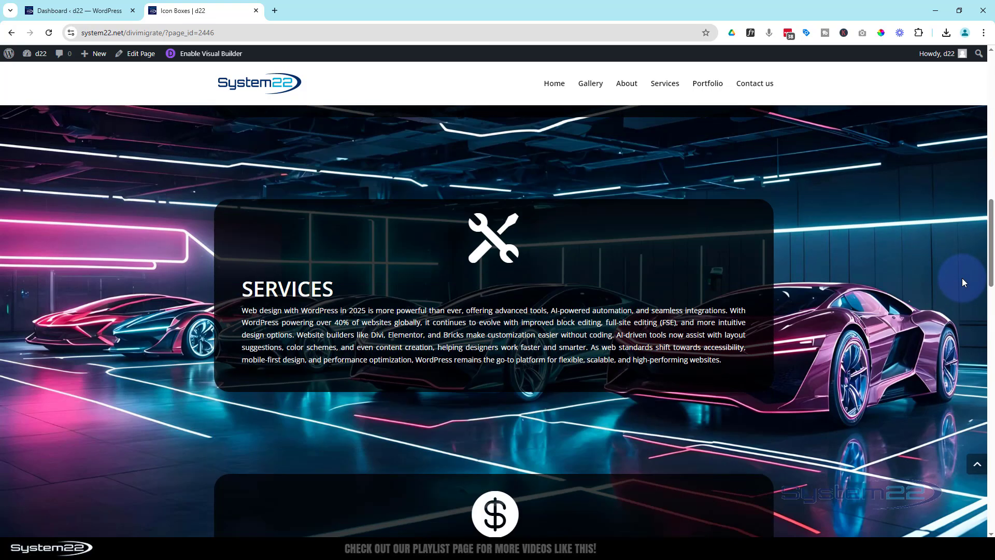
scroll(962, 281, down, 2)
scroll(962, 281, down, 3)
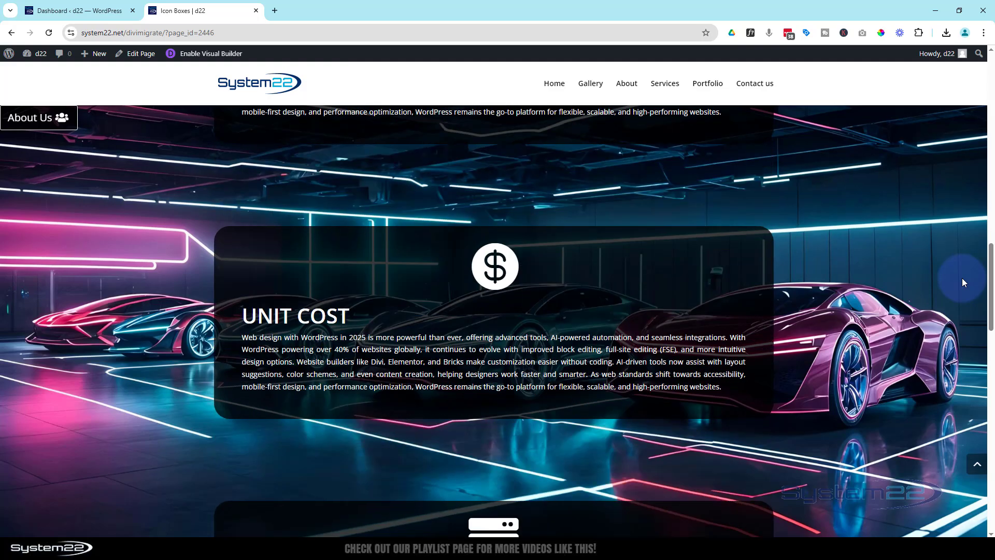
scroll(963, 282, down, 2)
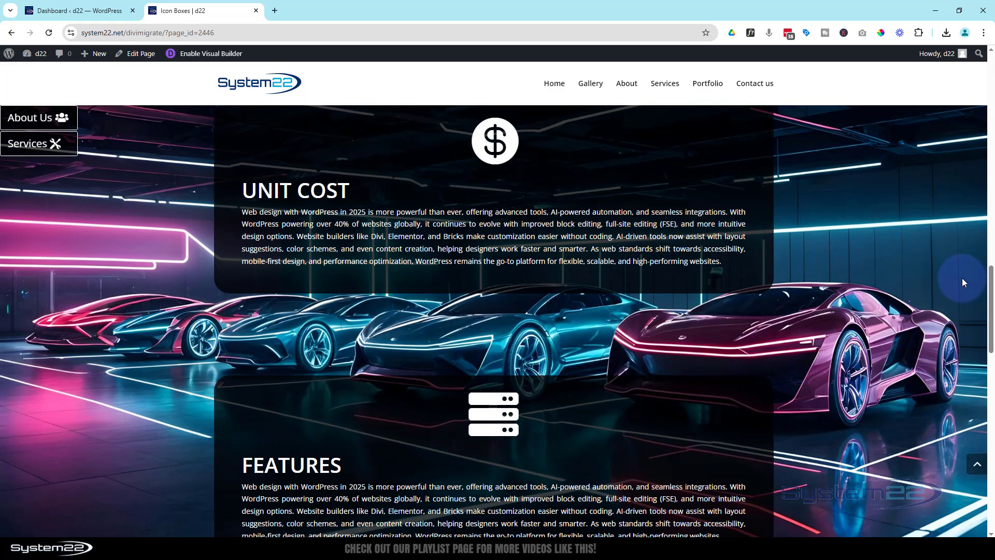
click(65, 120)
click(62, 148)
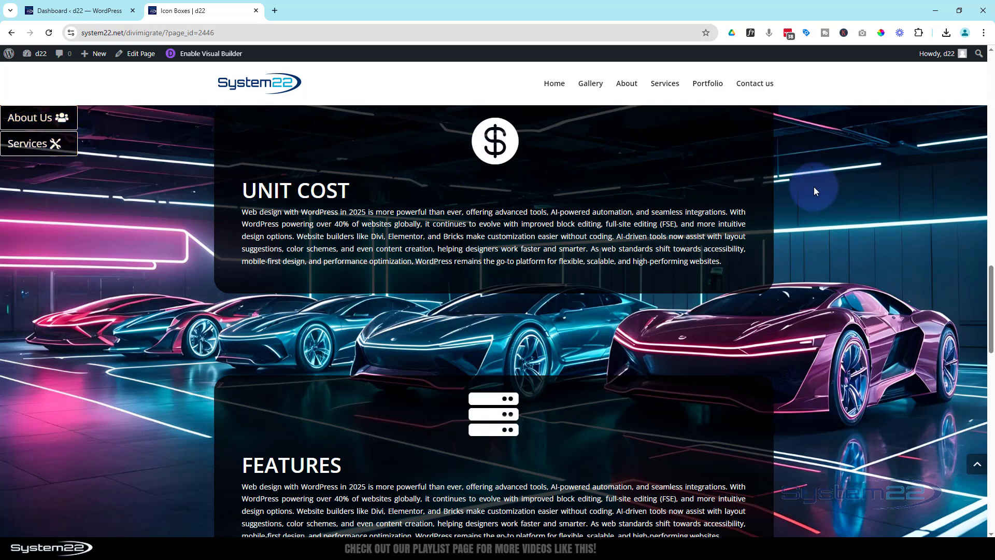
scroll(820, 188, down, 6)
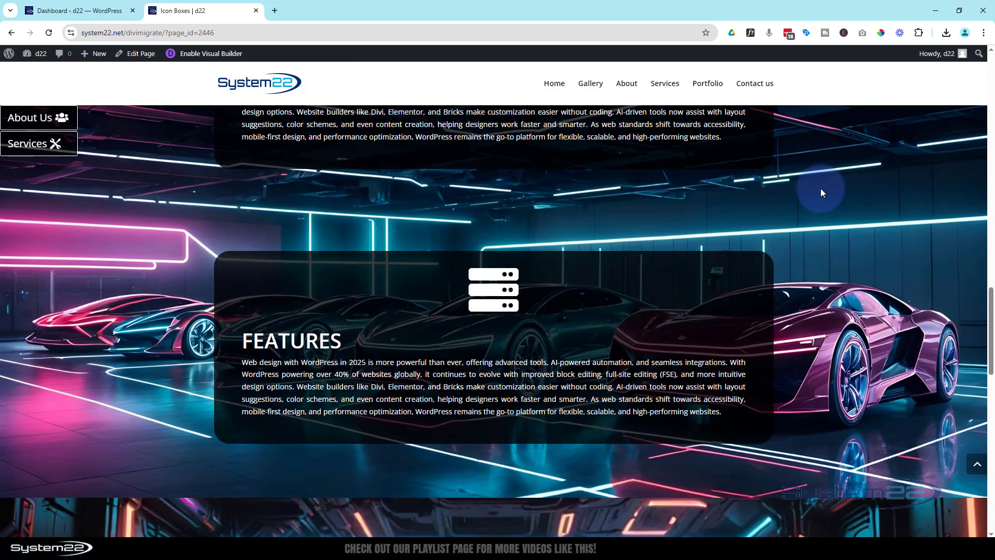
scroll(821, 193, down, 9)
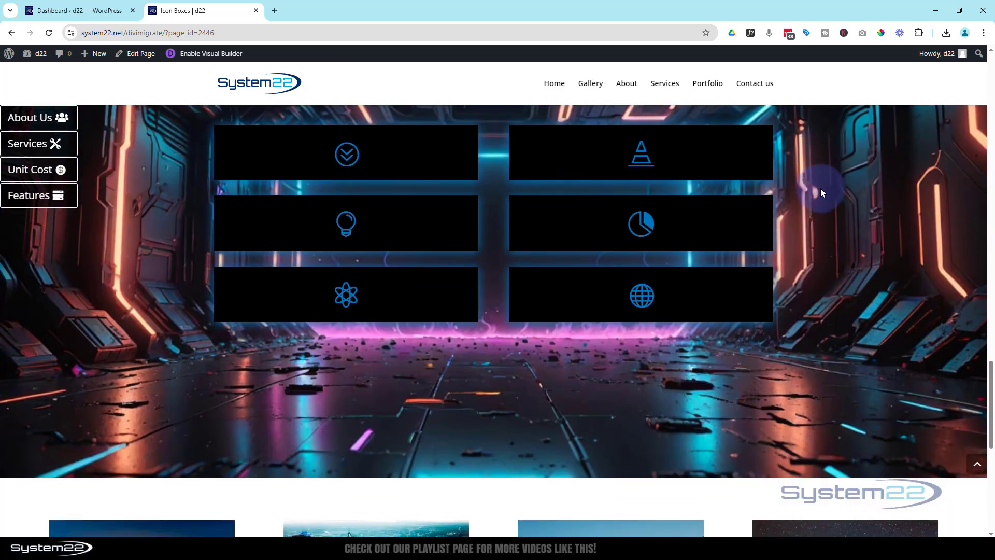
scroll(820, 190, down, 2)
scroll(819, 190, up, 3)
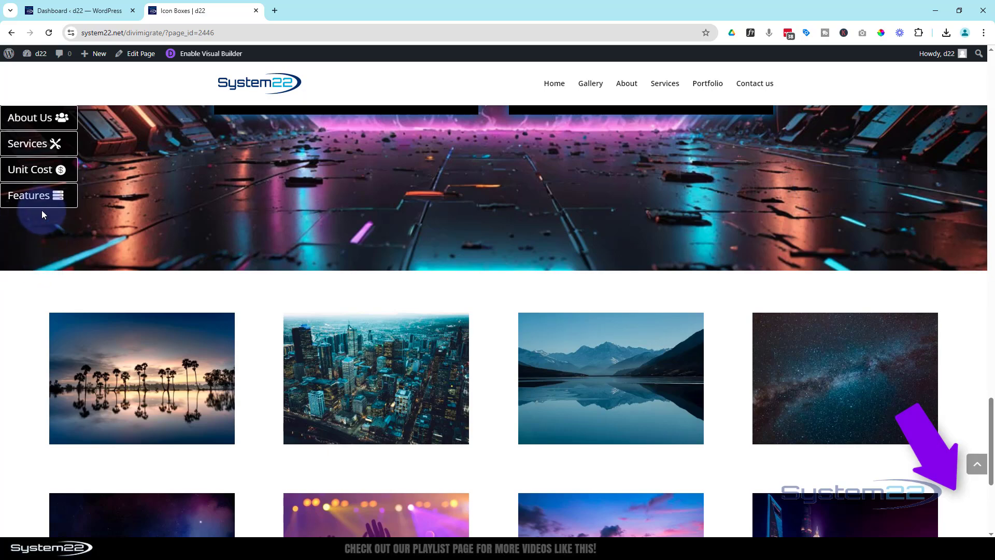
- Jump back up through Features, Unit Cost, Services and About Us using the side buttons, and return down to the icon boxes section
click(41, 206)
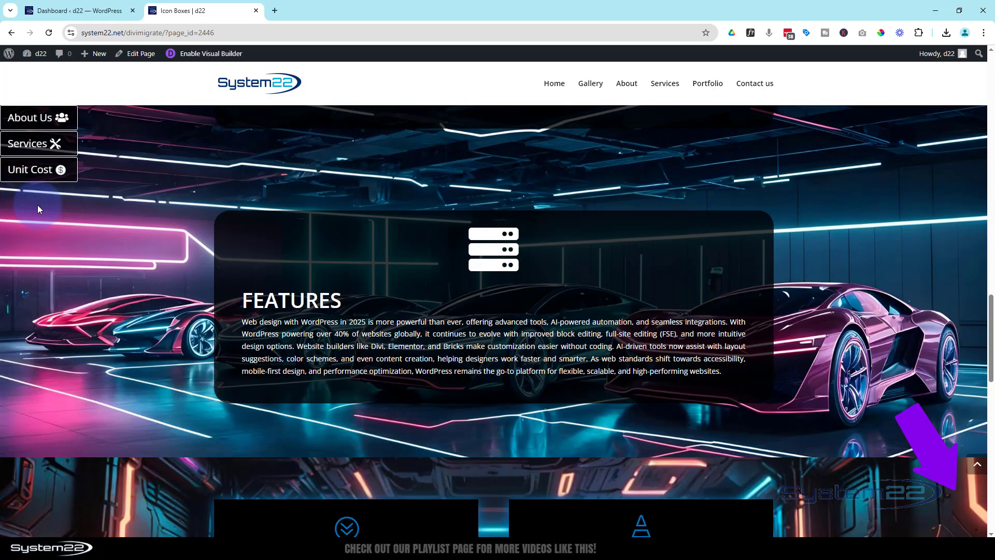
click(37, 176)
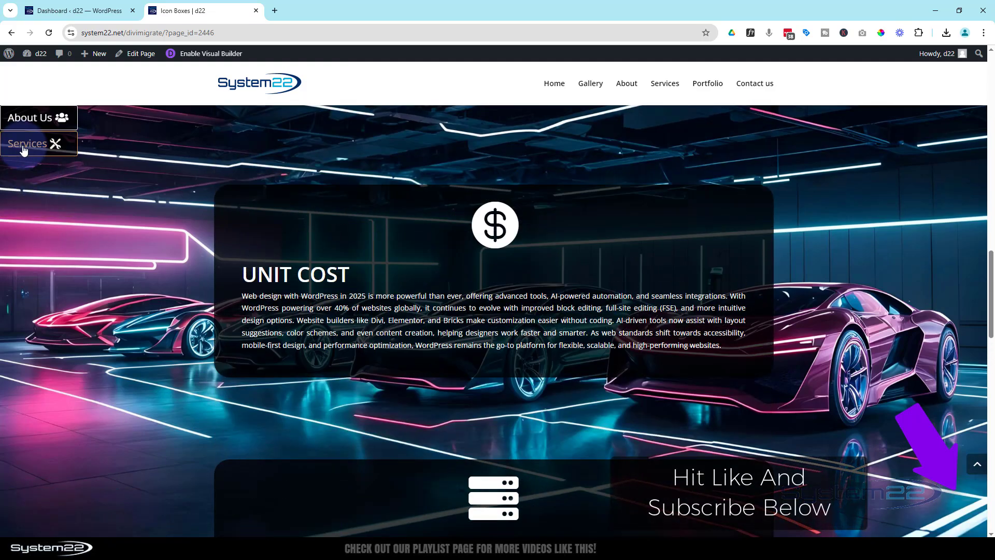
click(24, 149)
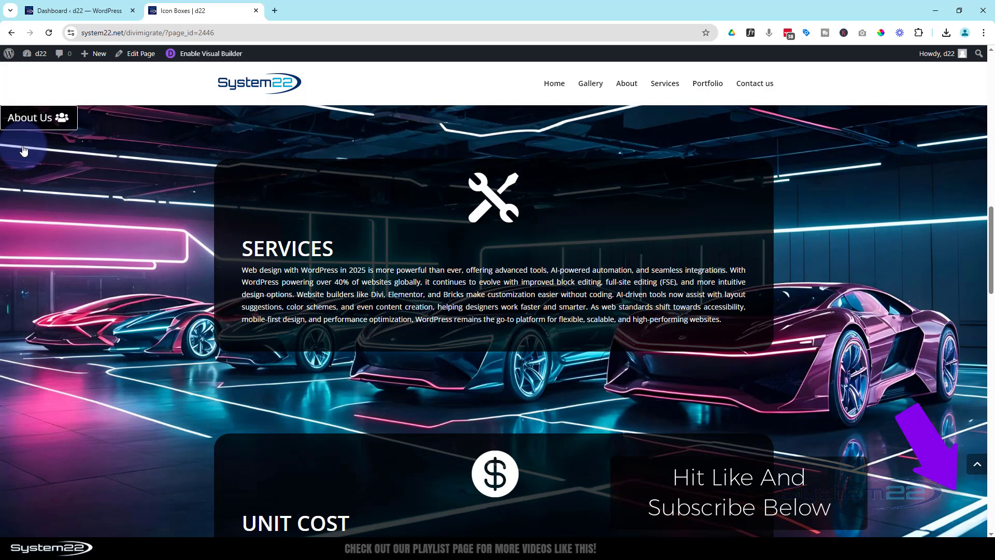
click(31, 121)
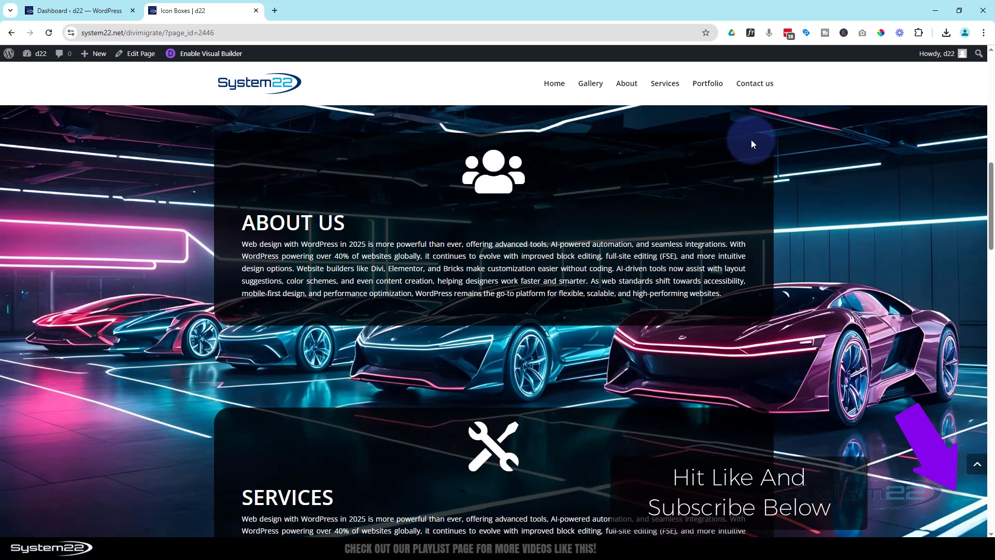
drag(991, 220, 991, 401)
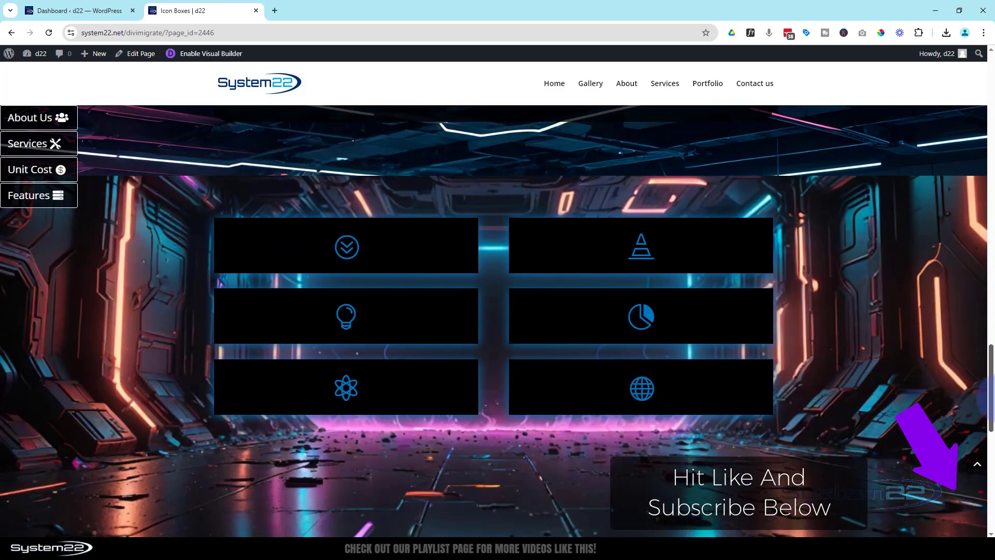